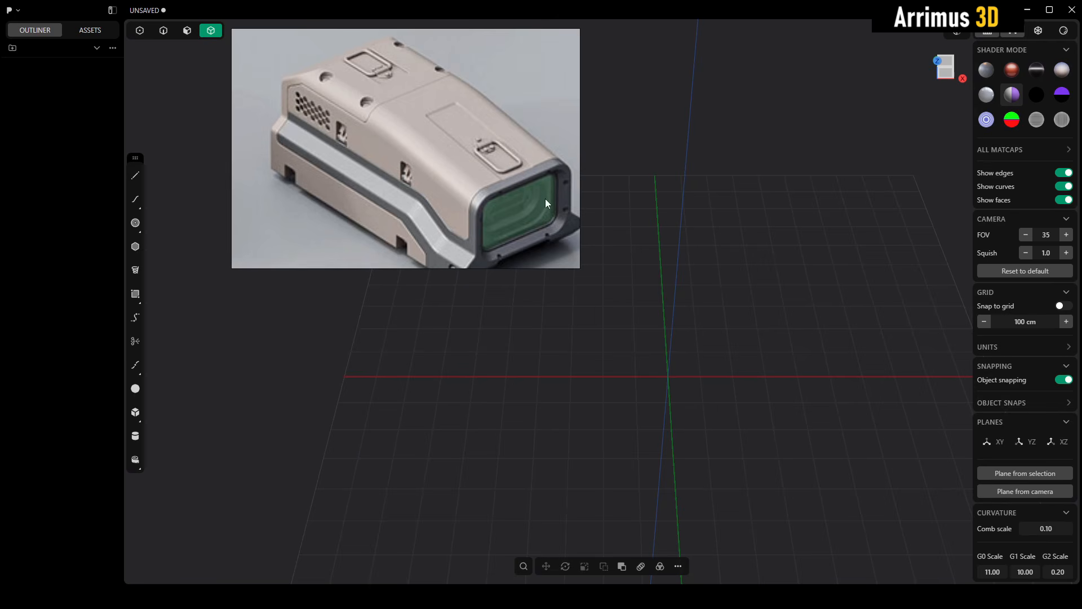
Create a box centred on the origin, about 552 cm wide and 1025 cm long, and give it a height.
middle_drag(667, 252, 607, 284)
middle_drag(703, 344, 621, 360)
key(b)
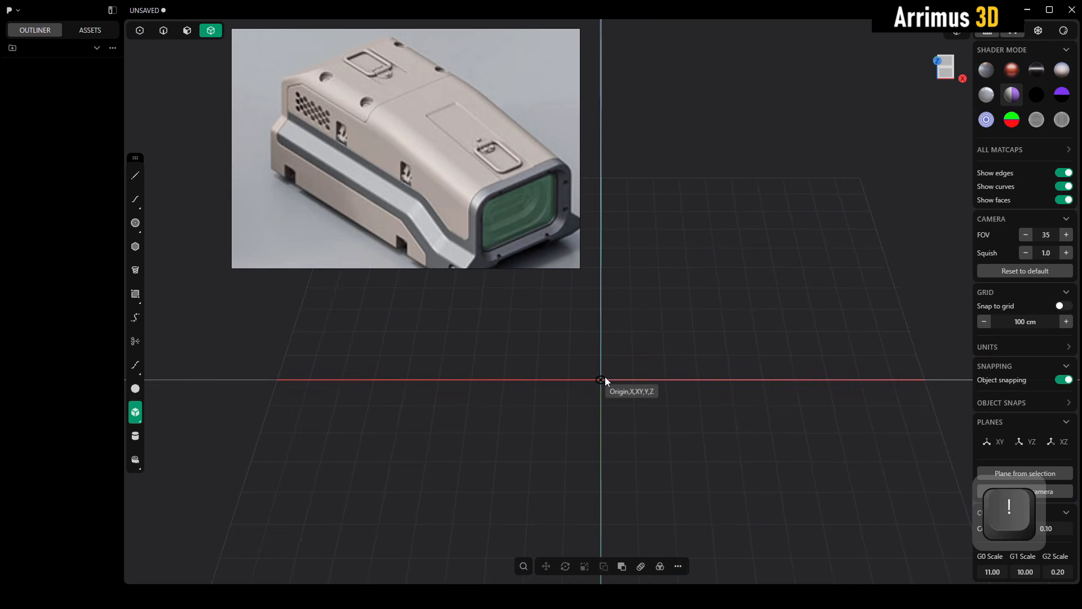
click(603, 377)
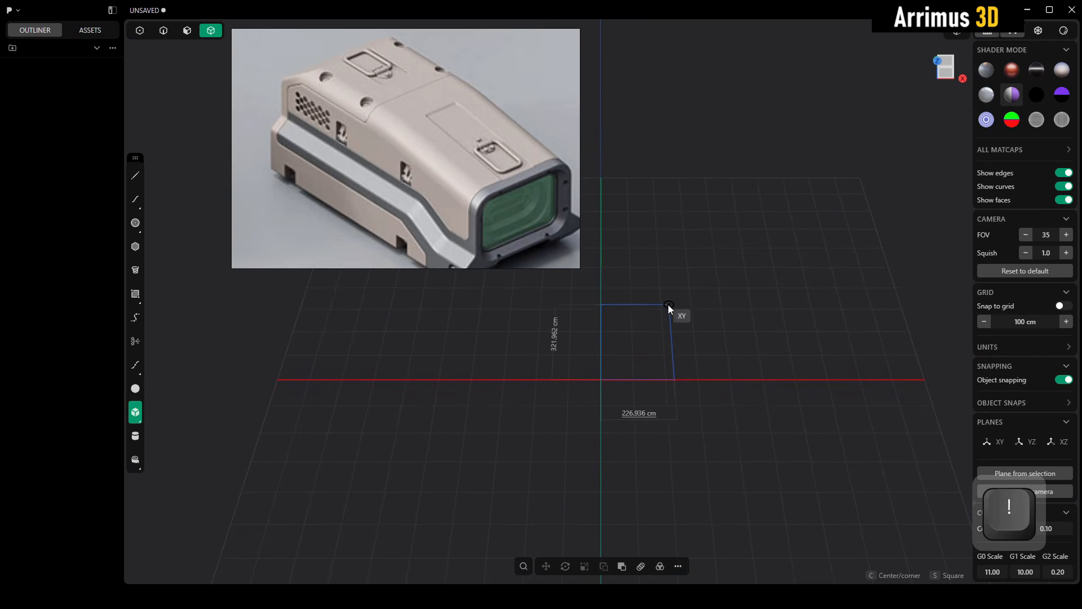
key(c)
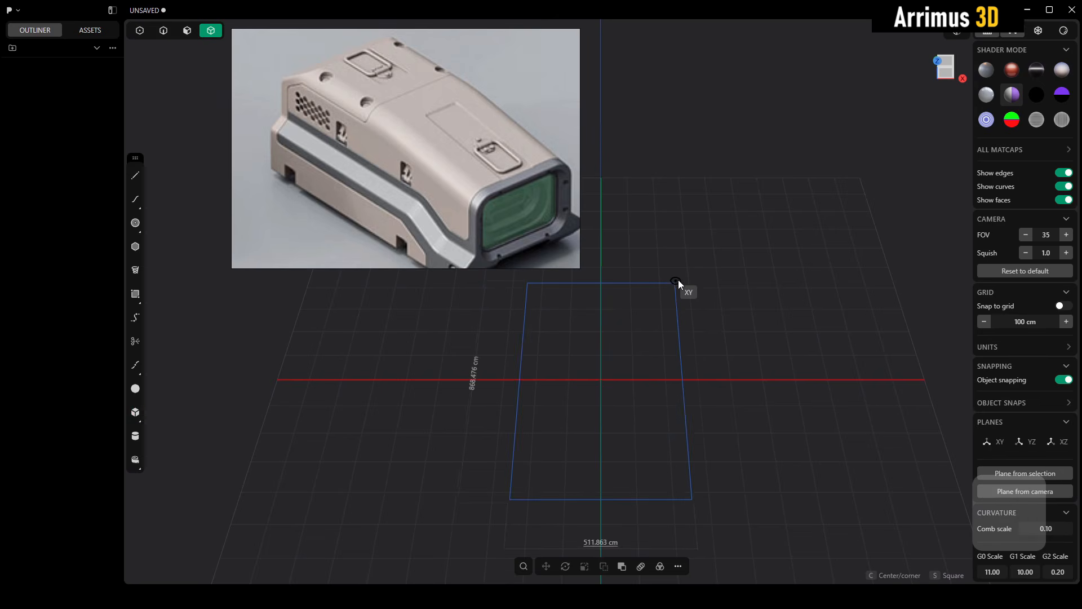
click(681, 265)
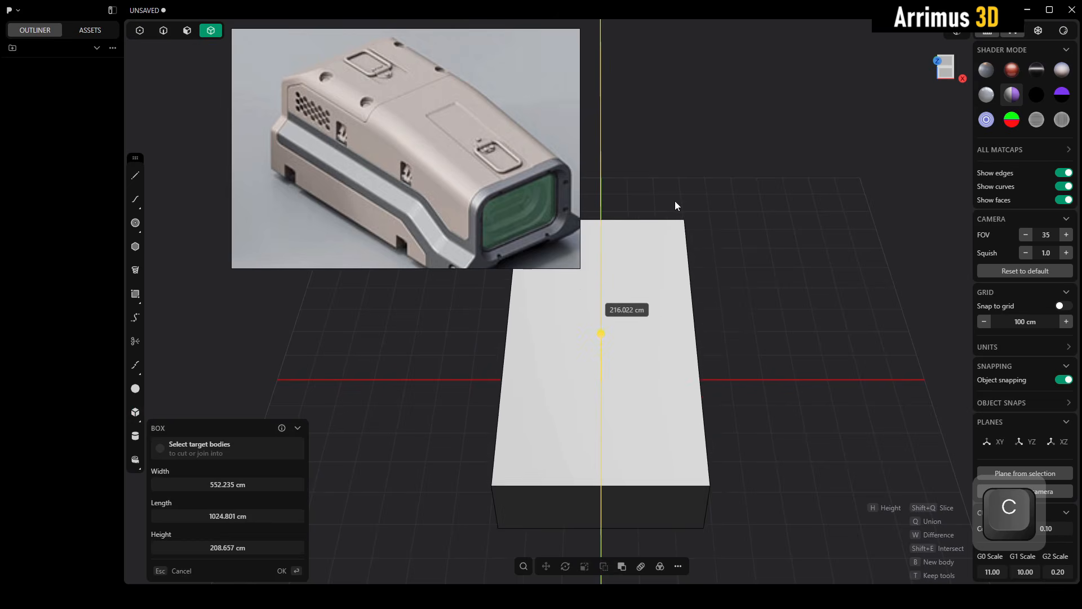
click(683, 179)
alt+drag(651, 342, 776, 344)
key(3)
key(4)
scroll(850, 275, down, 5)
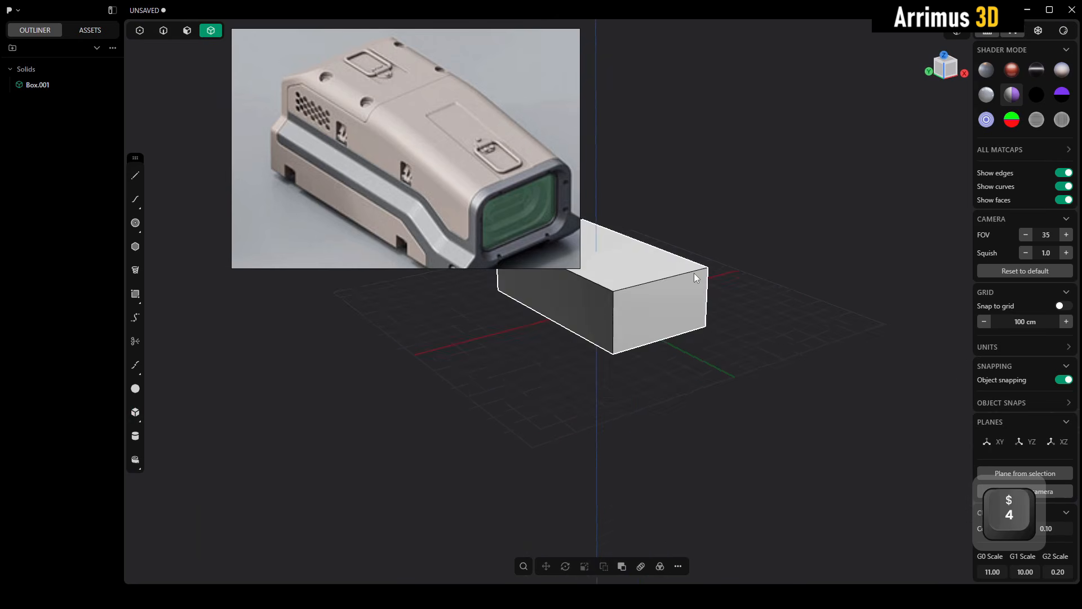
Draw a closed six-sided polyline on the ground plane beside the box.
alt+drag(694, 272, 710, 369)
key(shift+a)
click(757, 357)
click(768, 259)
click(820, 204)
click(896, 258)
click(880, 372)
click(832, 385)
click(758, 358)
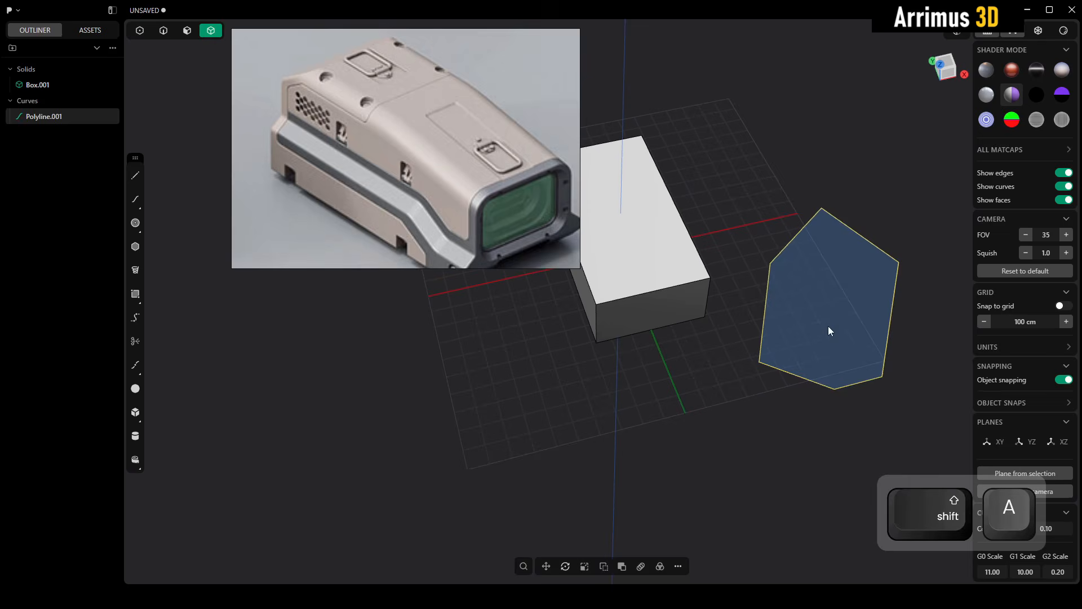
Delete the six-sided polyline beside the box.
key(3)
key(e)
key(d)
key(Escape)
key(Escape)
key(2)
click(837, 274)
key(x)
Push the box's top face upward to make the box taller.
alt+drag(793, 348, 670, 329)
scroll(739, 327, up, 3)
key(3)
click(689, 334)
key(d)
alt+drag(681, 291, 715, 317)
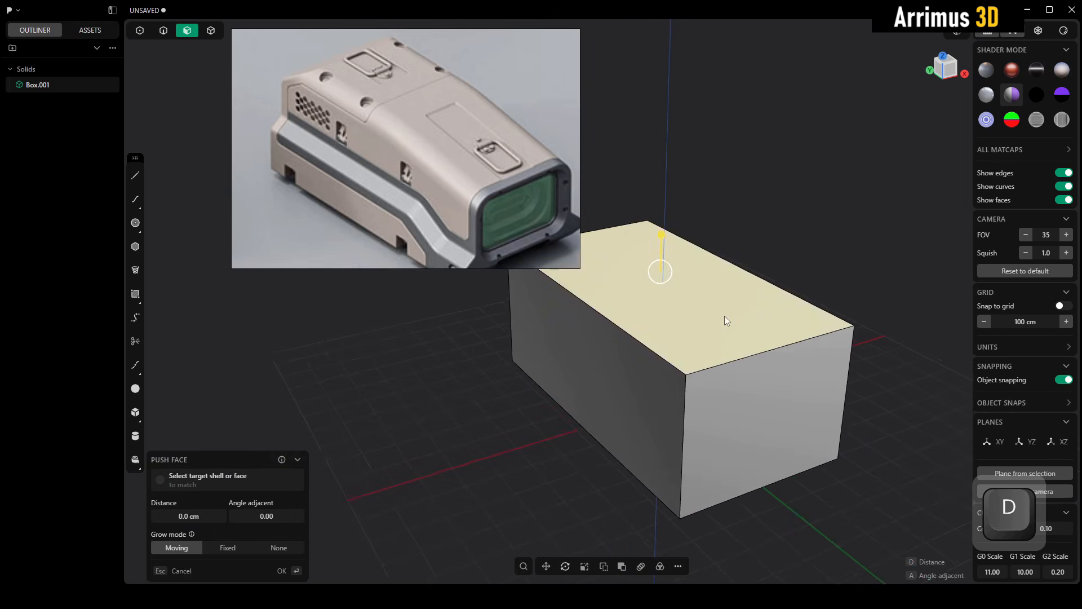
alt+drag(738, 273, 674, 282)
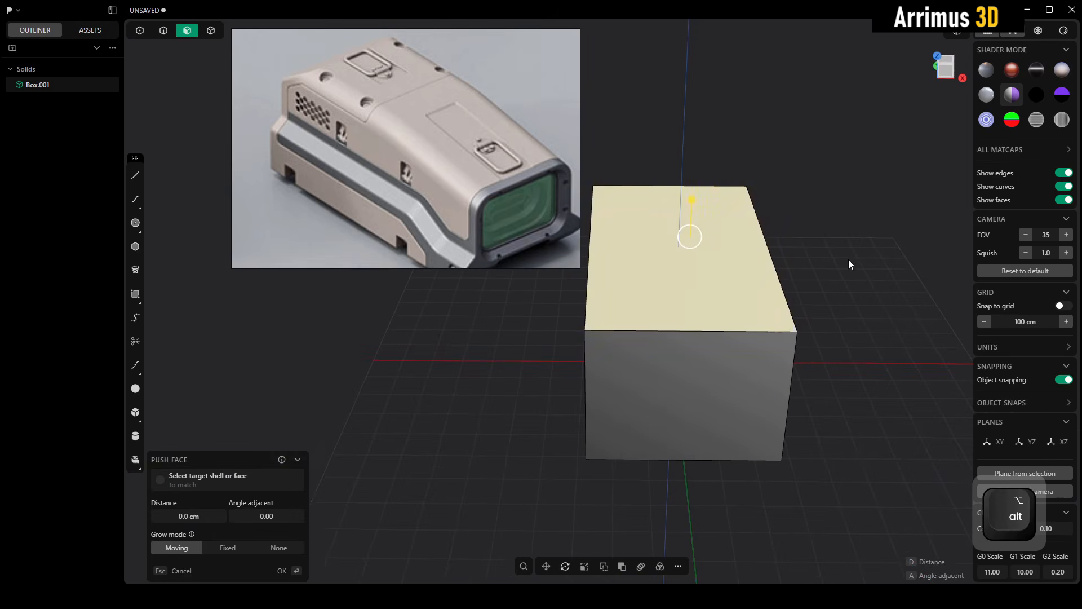
click(850, 259)
Scale the box along the X axis by a factor of about 1.29.
alt+drag(774, 290, 742, 282)
key(4)
click(709, 264)
key(s)
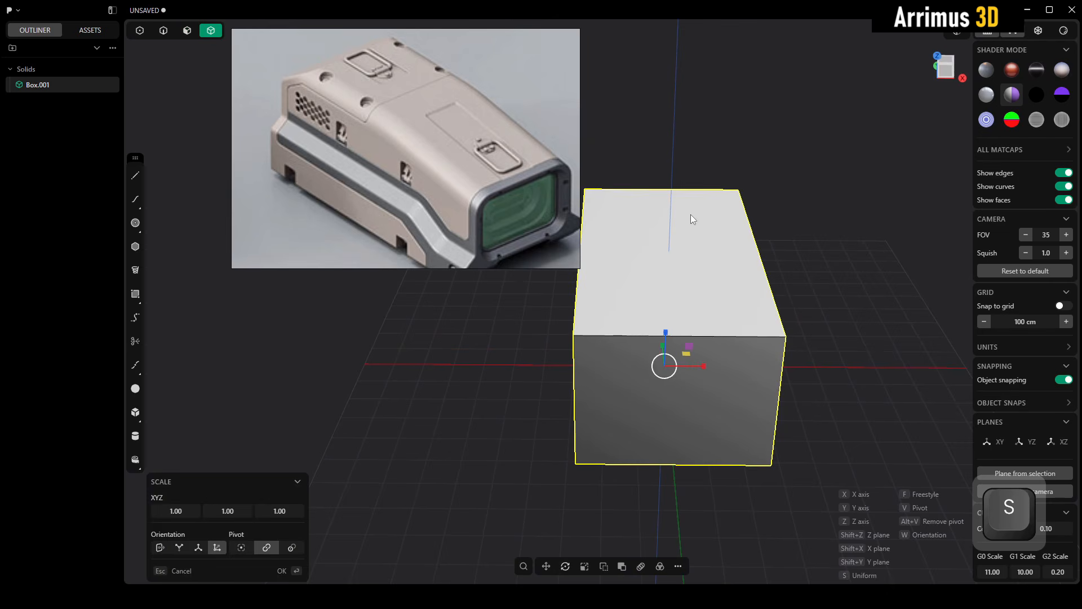
key(x)
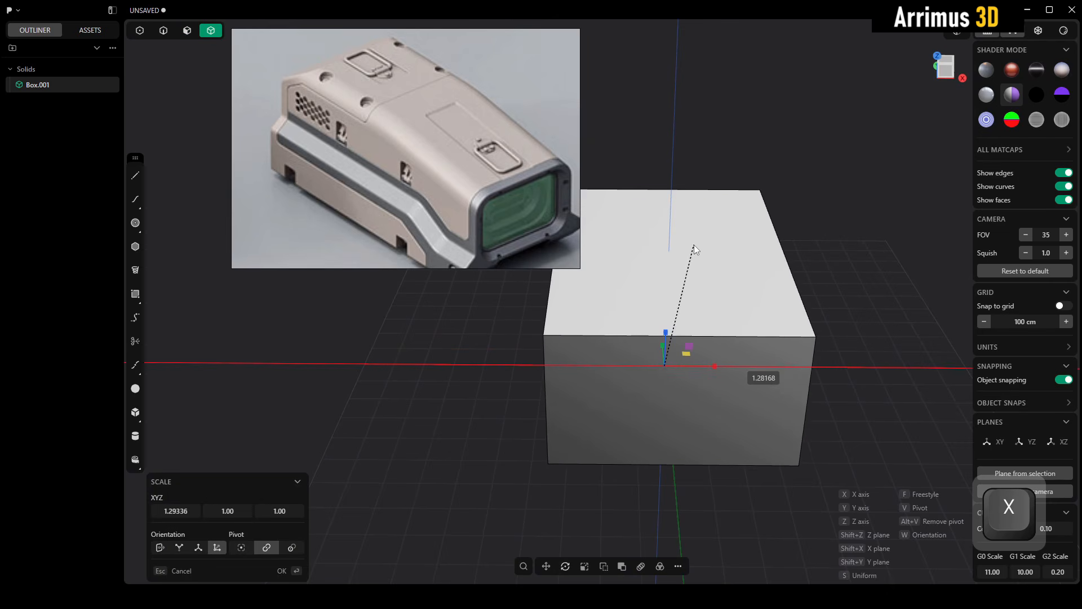
click(694, 245)
Mirror the box in positive X with cutting along the mirror plane enabled, and delete the positive-X half.
click(732, 292)
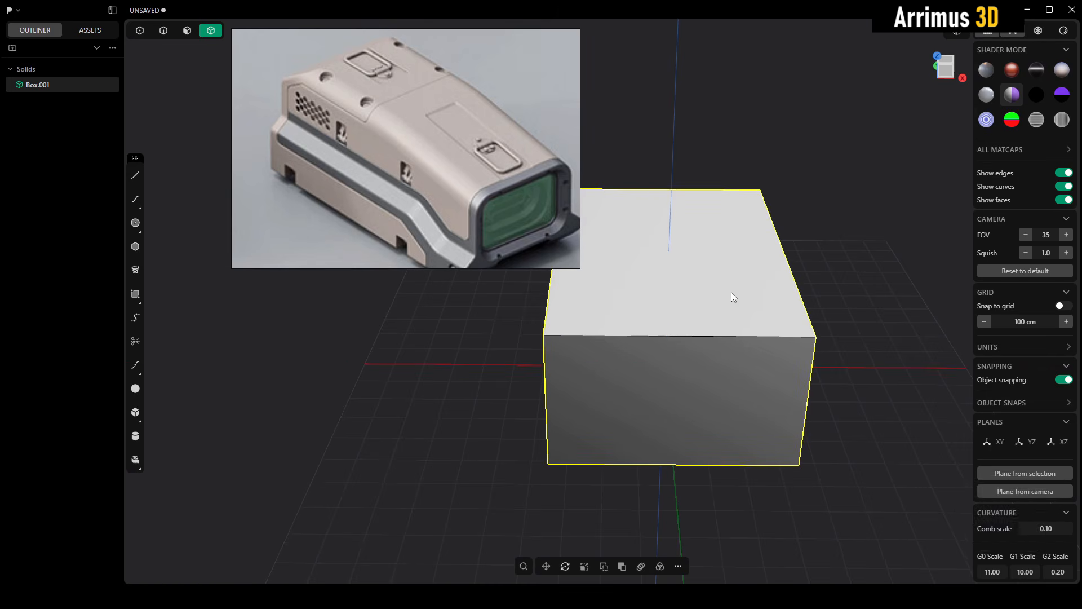
key(c)
key(x)
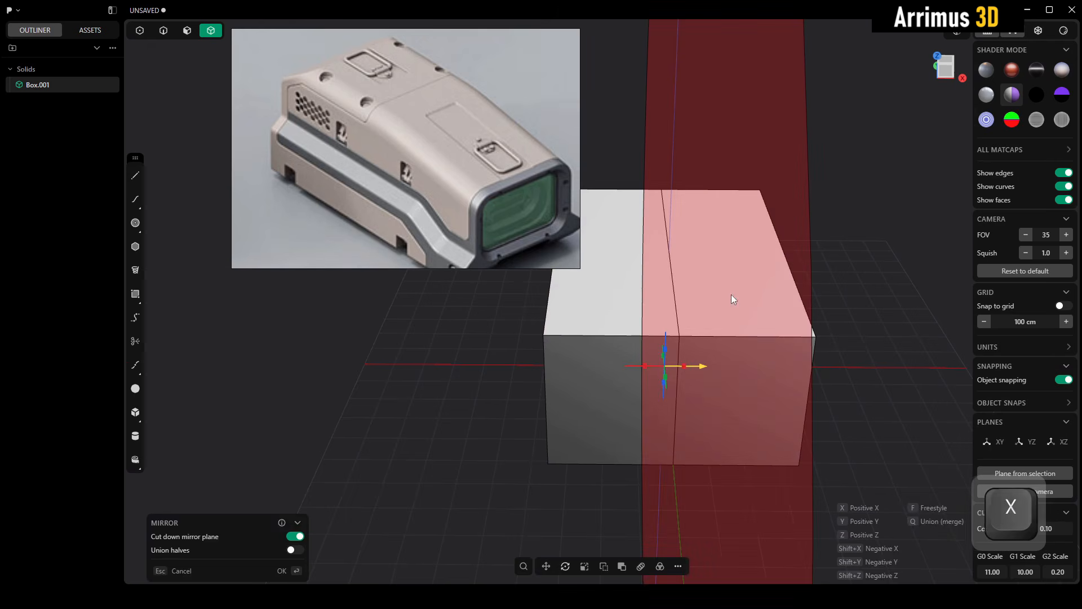
key(Return)
key(Escape)
click(746, 268)
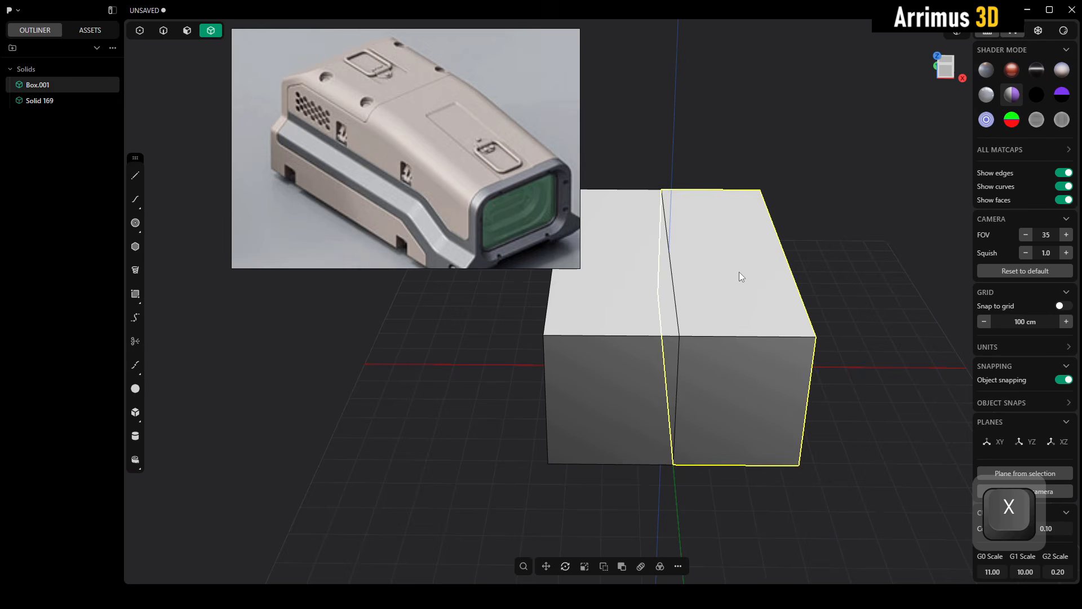
key(Delete)
Offset the short rear edge of the half body's top face forward to split that face crosswise, matching the reference picture.
alt+middle_drag(678, 349, 731, 331)
middle_drag(518, 228, 516, 208)
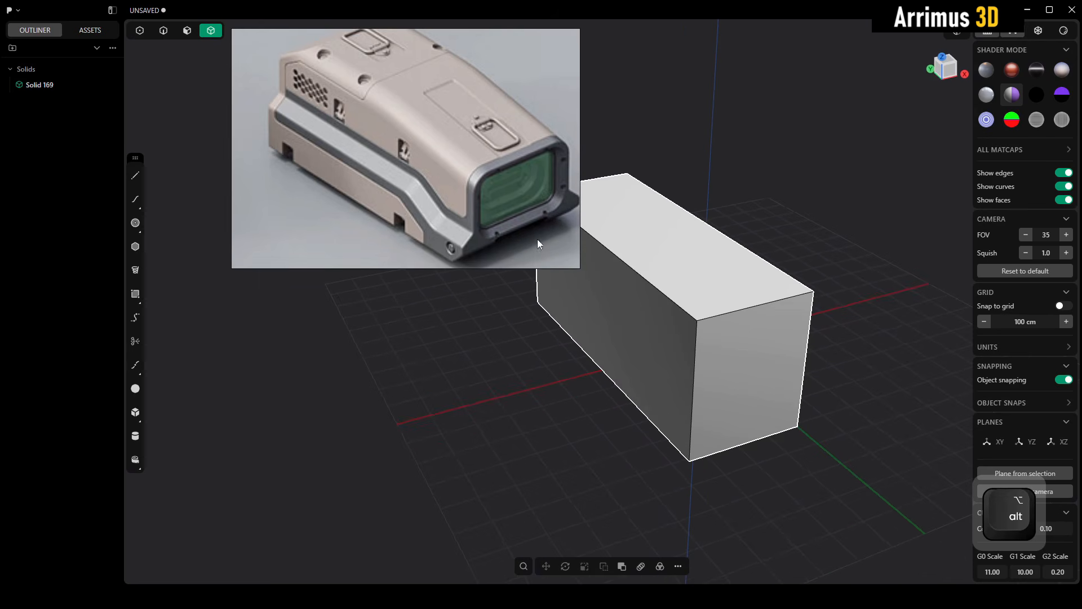
middle_drag(701, 321, 712, 337)
scroll(491, 115, up, 5)
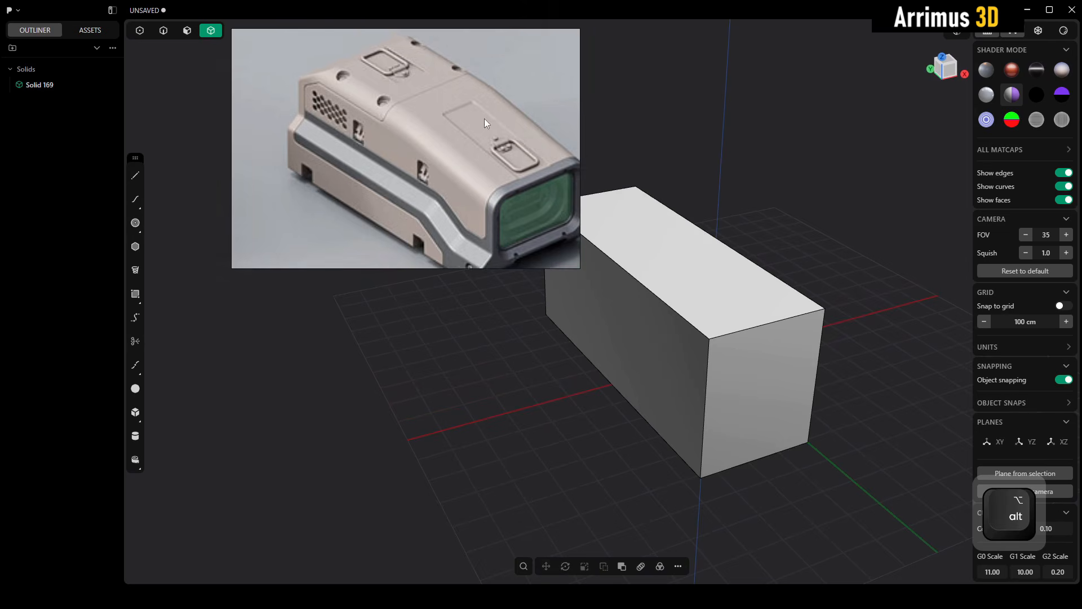
scroll(437, 123, down, 2)
middle_drag(438, 123, 363, 99)
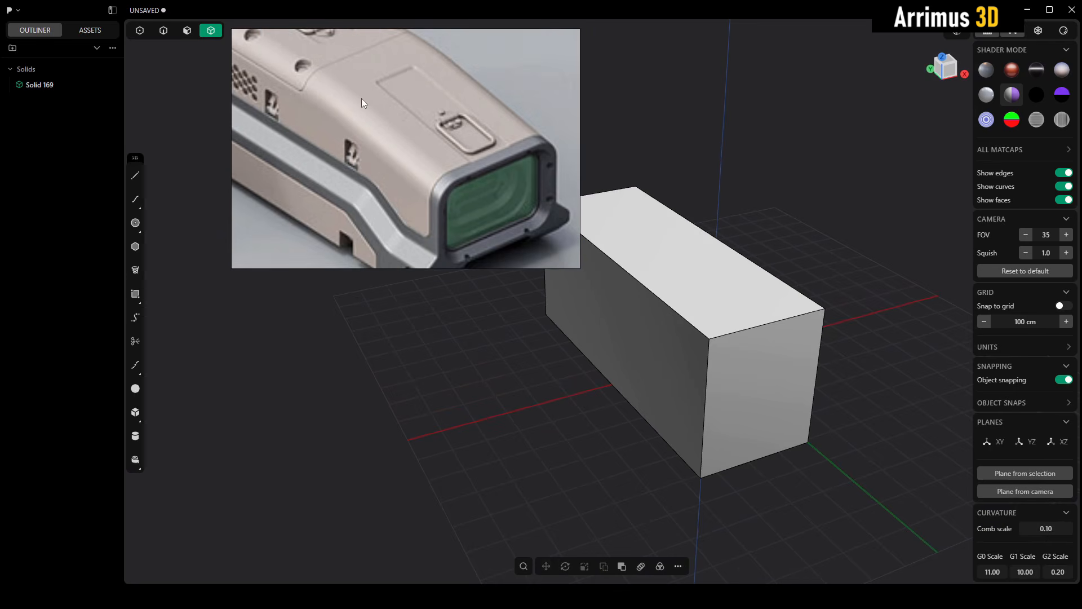
middle_drag(697, 235, 734, 255)
key(2)
scroll(682, 232, up, 2)
click(681, 232)
key(f)
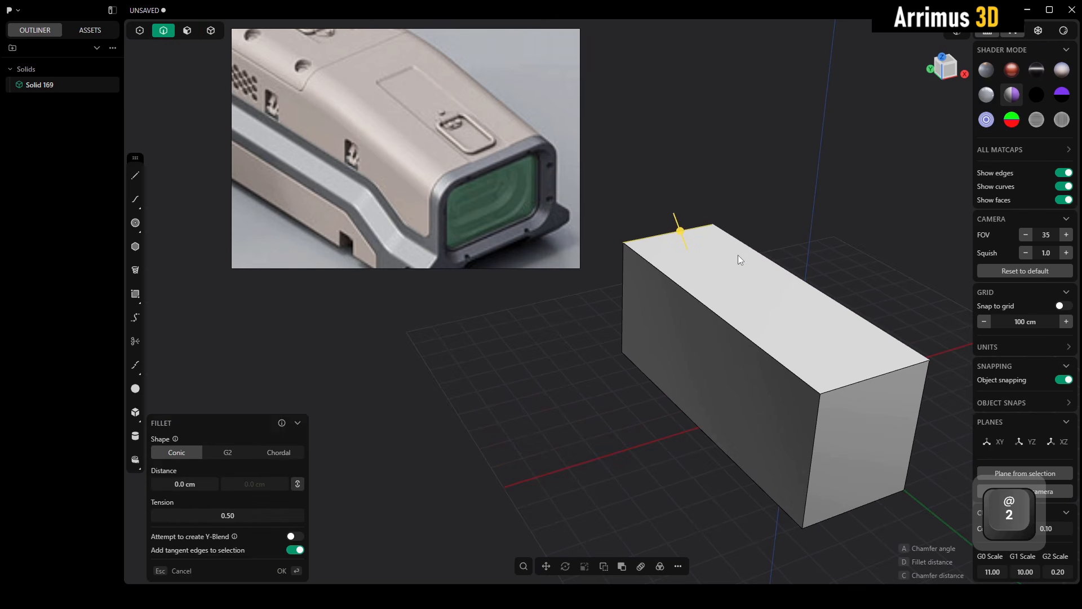
key(o)
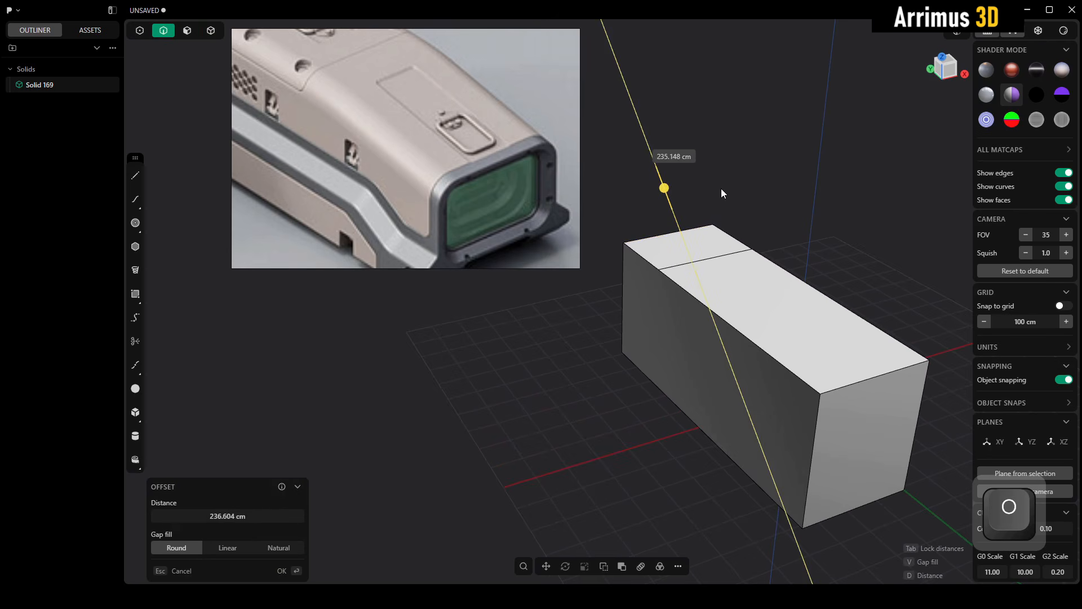
click(711, 126)
right_click(731, 144)
Rotate the front top face downward by about 10 degrees, using the split edge as the pivot.
middle_drag(482, 115, 475, 167)
middle_drag(749, 209, 727, 196)
key(3)
click(759, 311)
scroll(761, 280, up, 3)
key(r)
alt+middle_drag(719, 288, 729, 296)
key(v)
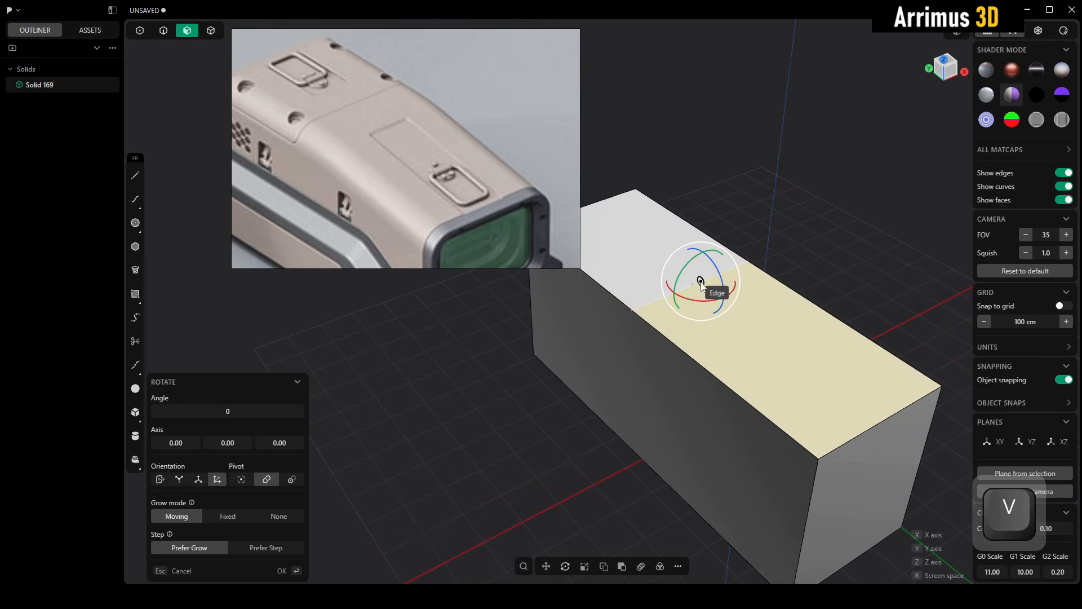
click(698, 282)
alt+middle_drag(737, 291, 743, 271)
key(z)
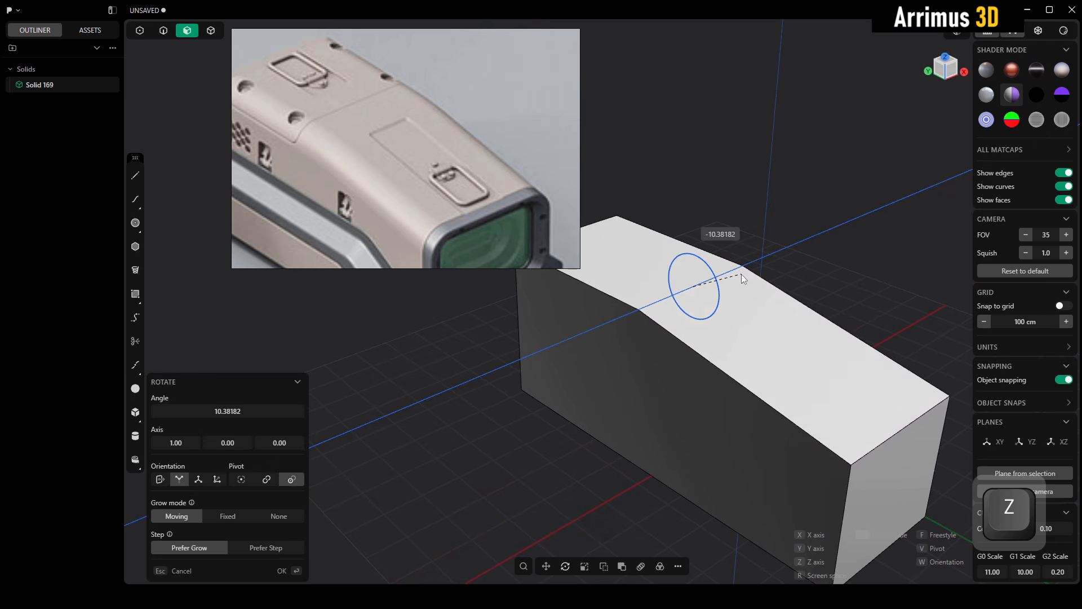
click(741, 273)
right_click(742, 273)
click(772, 241)
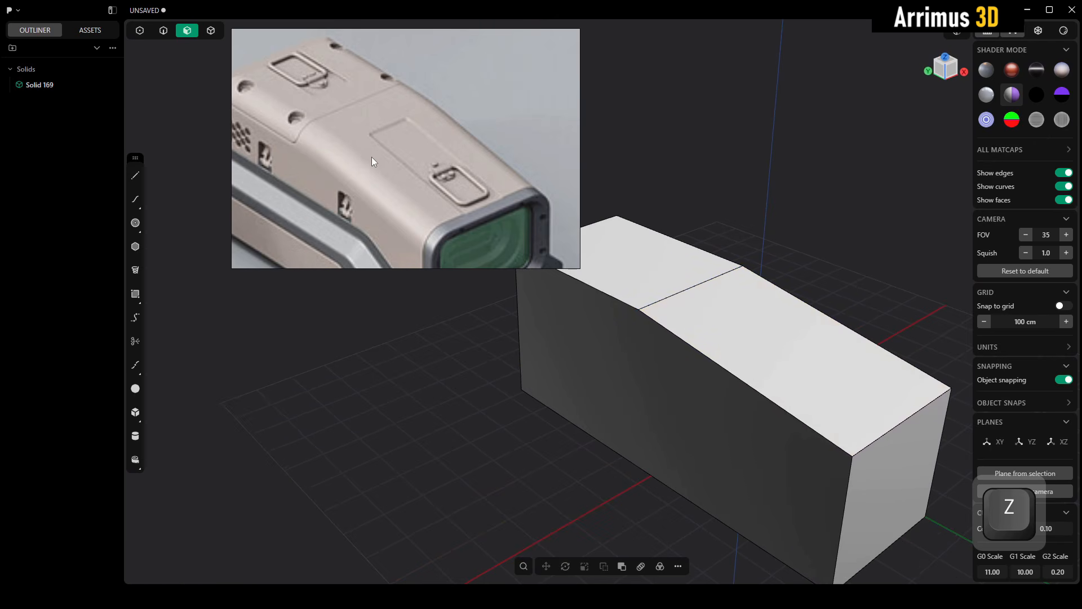
scroll(367, 144, down, 2)
middle_drag(706, 301, 766, 241)
scroll(390, 152, down, 2)
key(4)
middle_drag(619, 198, 803, 204)
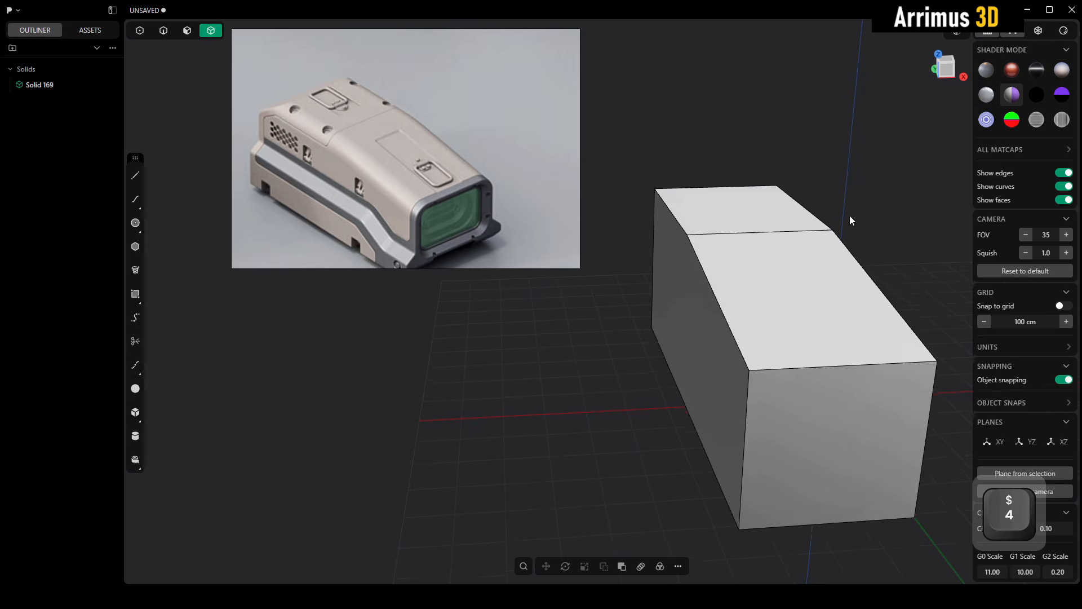
middle_drag(874, 212, 725, 262)
click(723, 263)
key(alt+x)
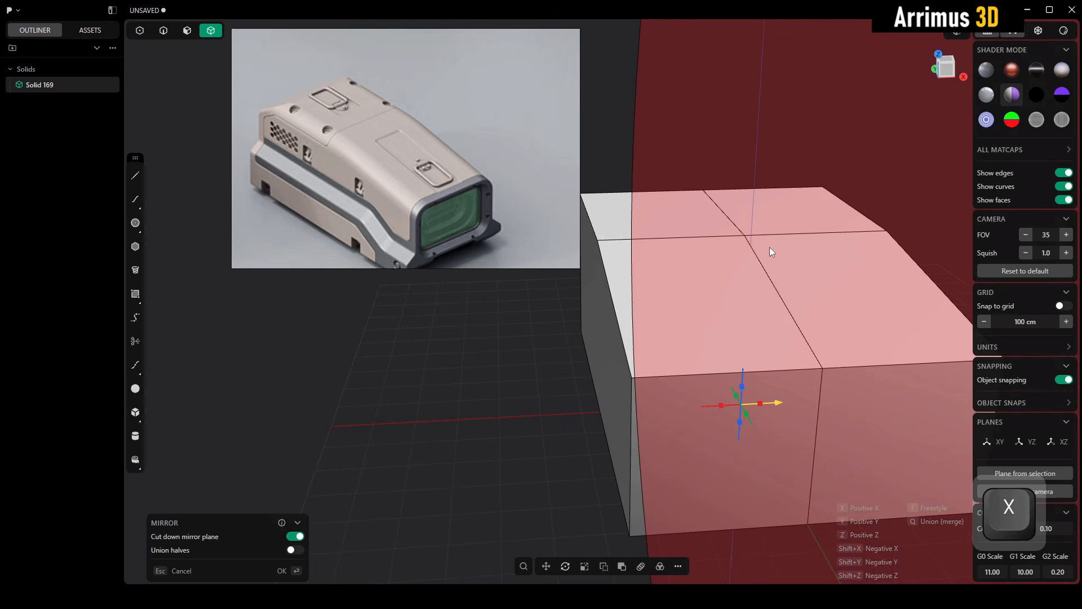
key(Escape)
Push the body's outer side face inward by about 10 cm.
key(3)
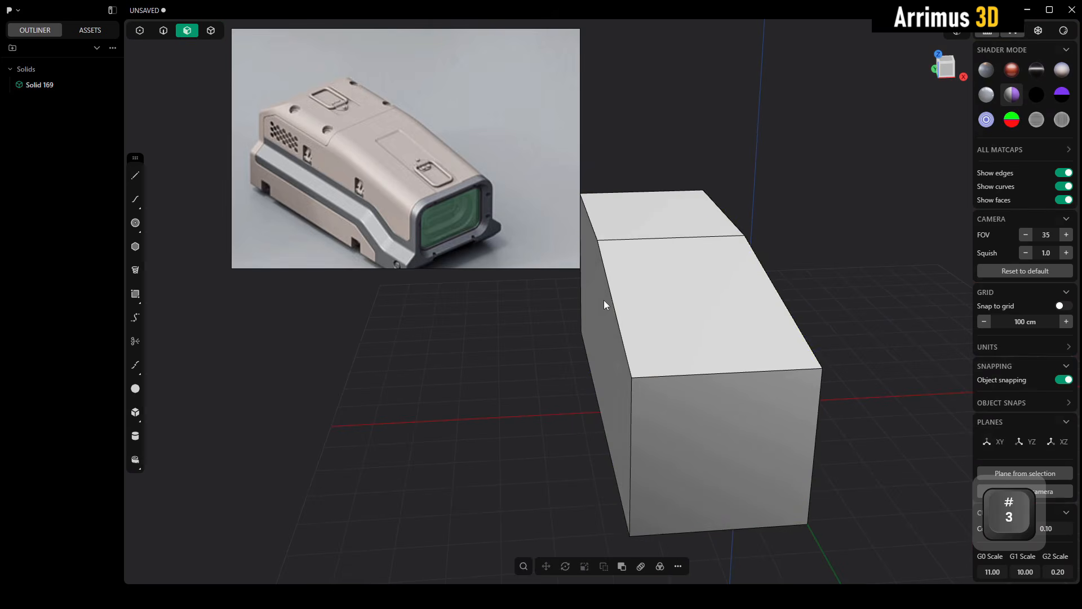
click(602, 300)
key(d)
click(603, 302)
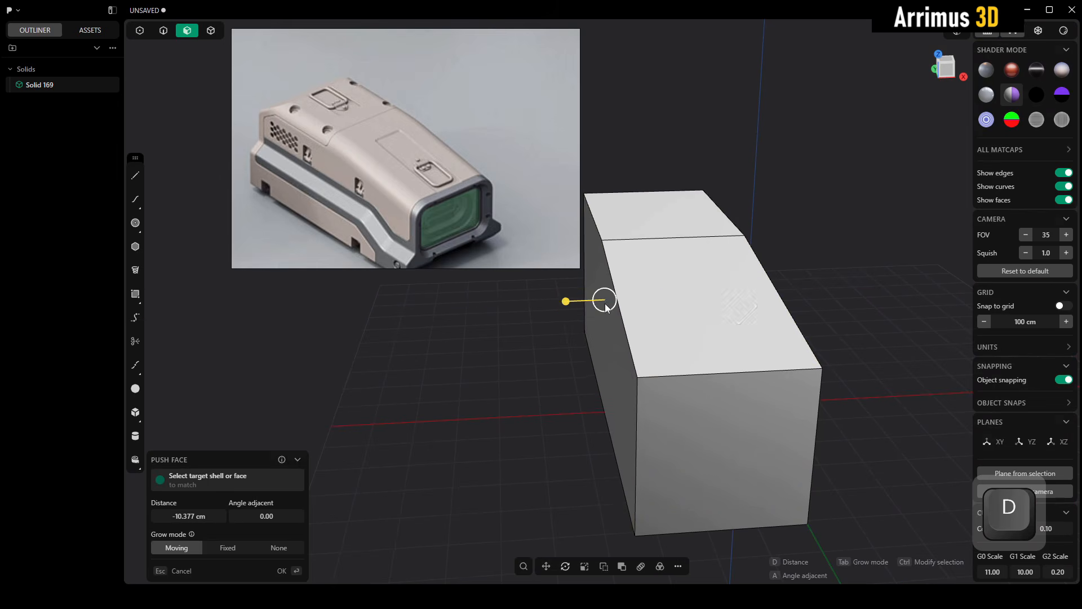
right_click(603, 302)
Fillet the crosswise edge between the flat and sloped top faces with a very large distance to make a smooth transition.
scroll(364, 133, up, 3)
right_drag(684, 157, 724, 199)
key(2)
click(702, 205)
right_drag(840, 171, 728, 172)
key(d)
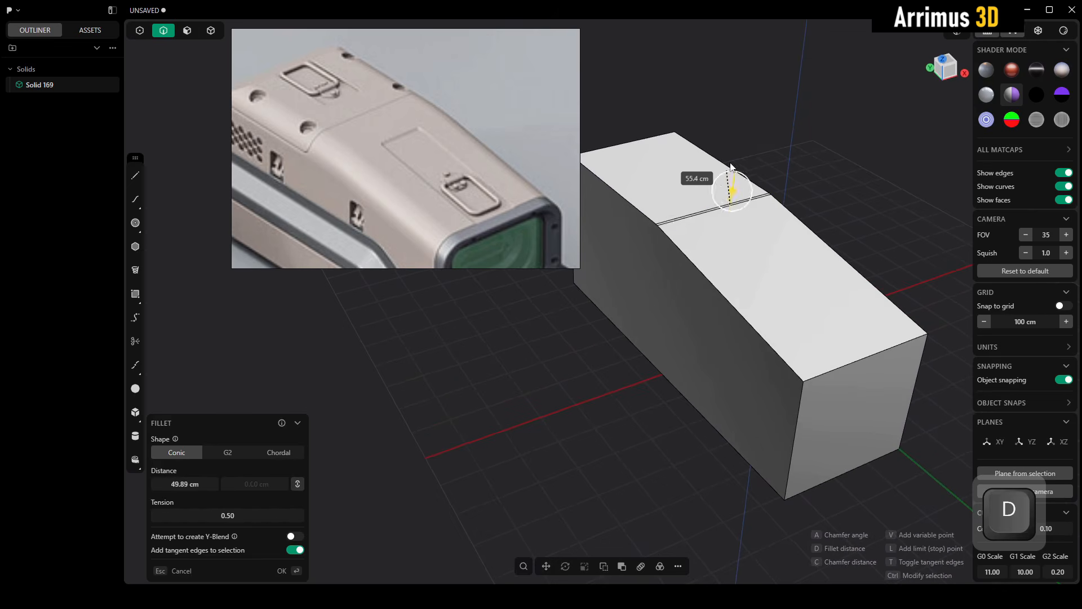
click(775, 50)
right_drag(743, 108, 742, 144)
key(d)
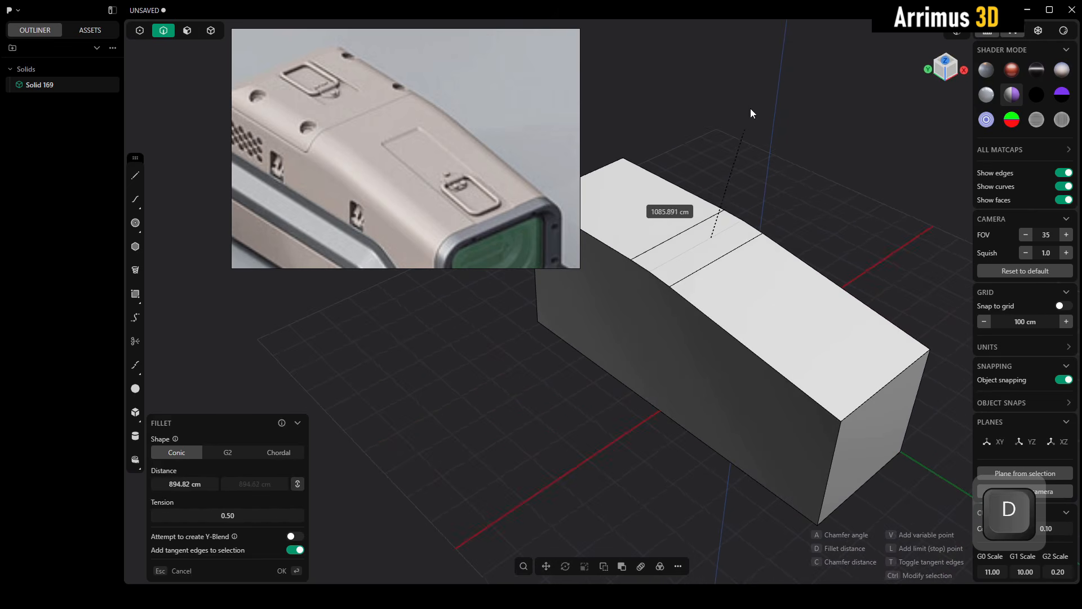
click(786, 96)
Fillet the long outer top edge of the body with a distance of about 97 cm.
middle_drag(741, 193, 701, 192)
alt+middle_drag(734, 244, 674, 272)
click(665, 272)
key(d)
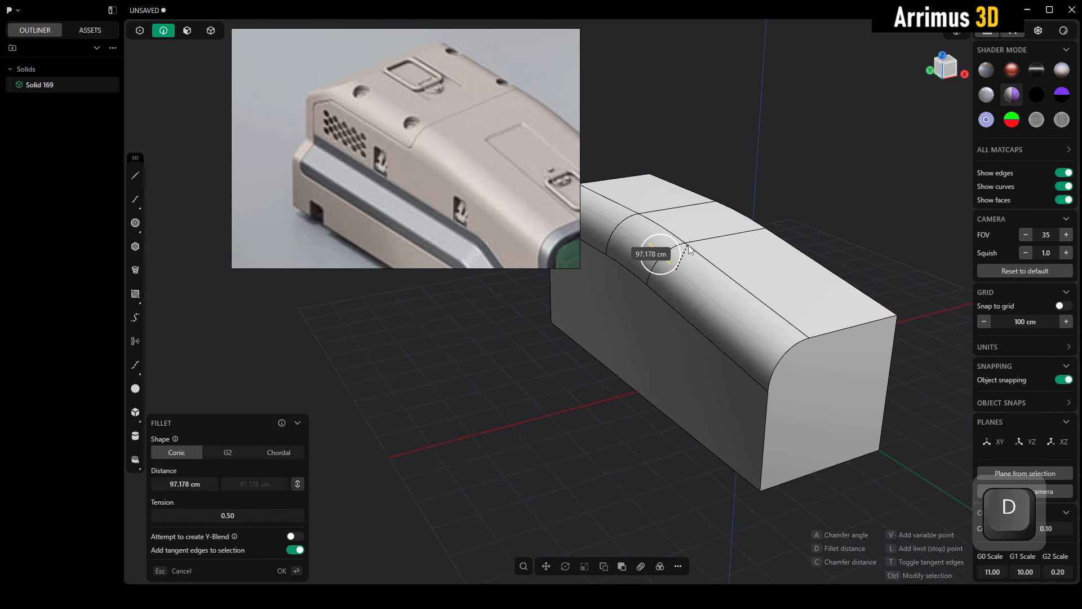
click(689, 246)
right_click(689, 246)
Draw a diagonal line across the body's upper rear corner in the left view, extending past the body at both ends.
middle_drag(743, 202, 750, 287)
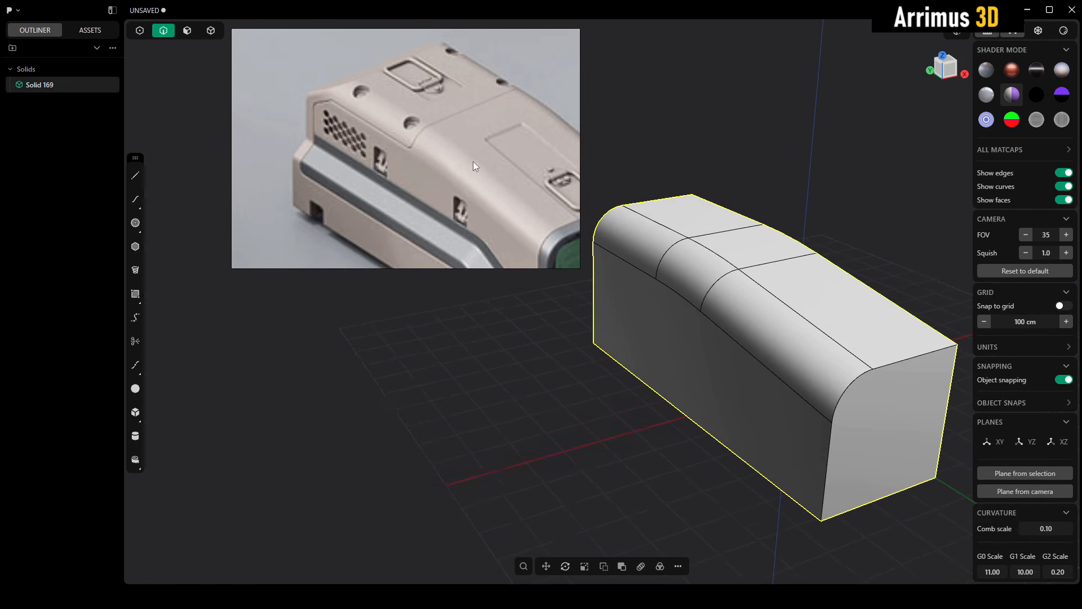
middle_drag(696, 191, 769, 222)
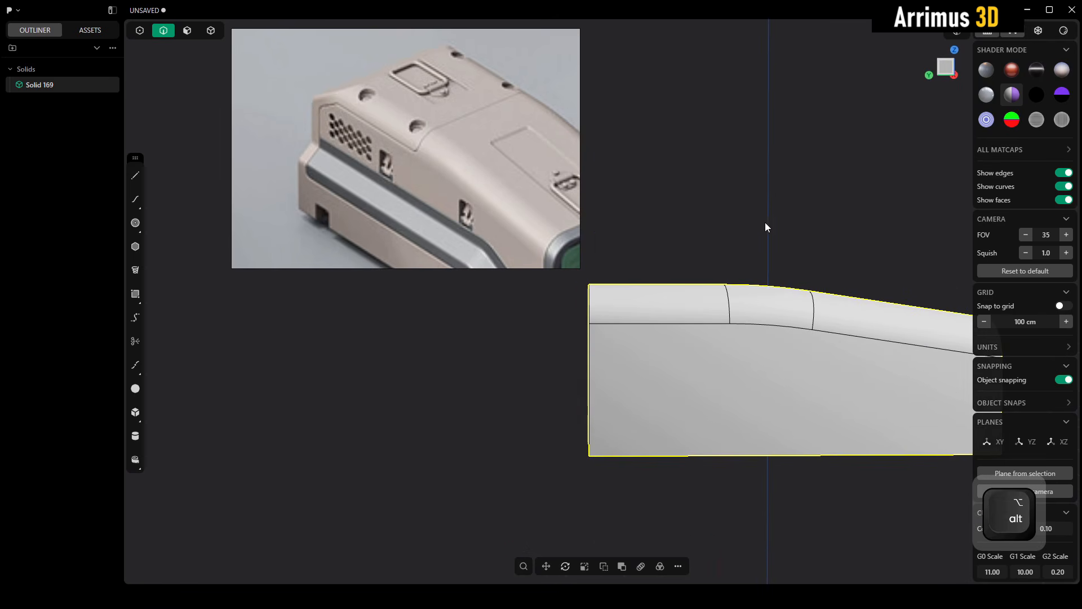
click(940, 71)
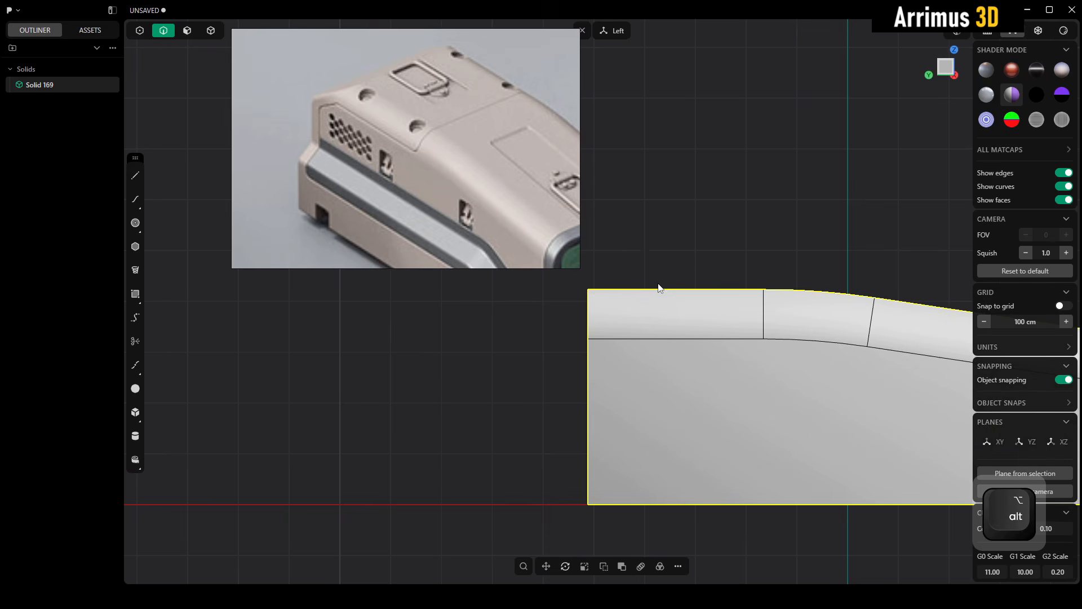
key(shift+a)
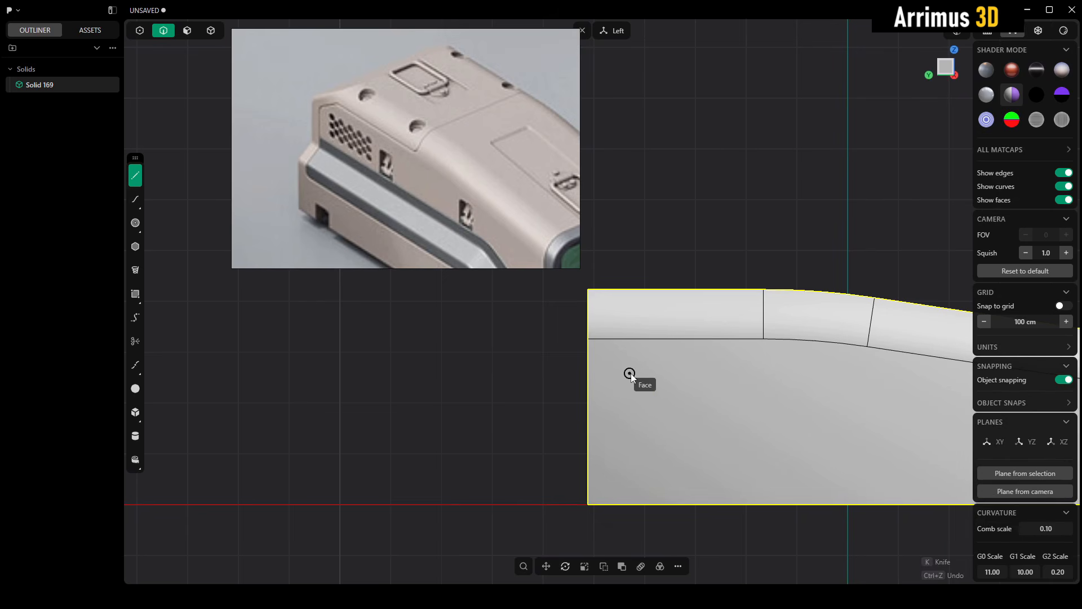
click(572, 399)
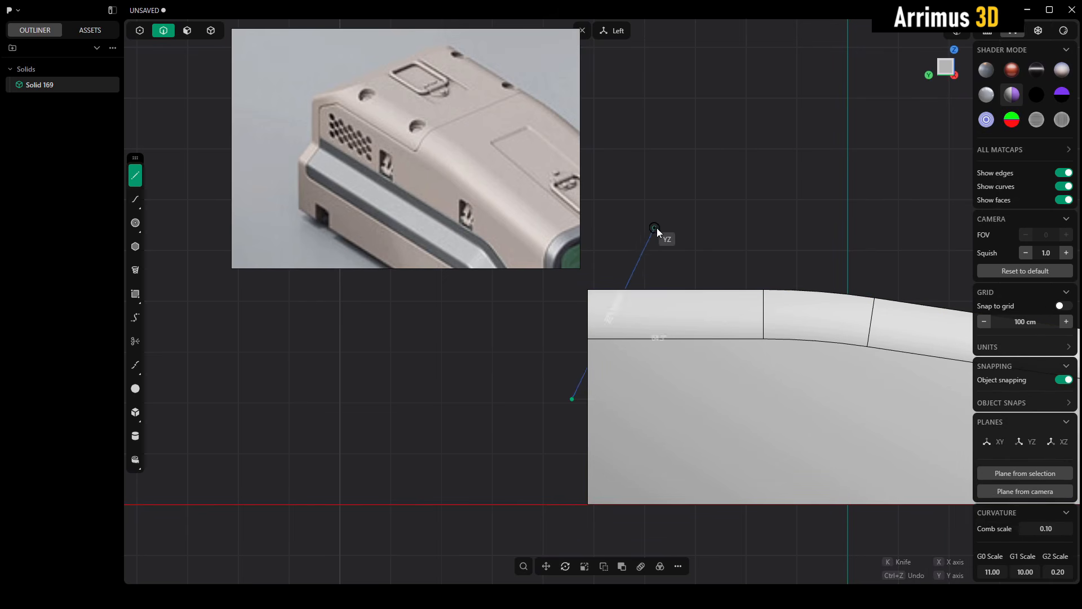
click(689, 228)
right_click(705, 182)
click(772, 217)
Cut the body with the diagonal line to split off its upper rear corner.
key(4)
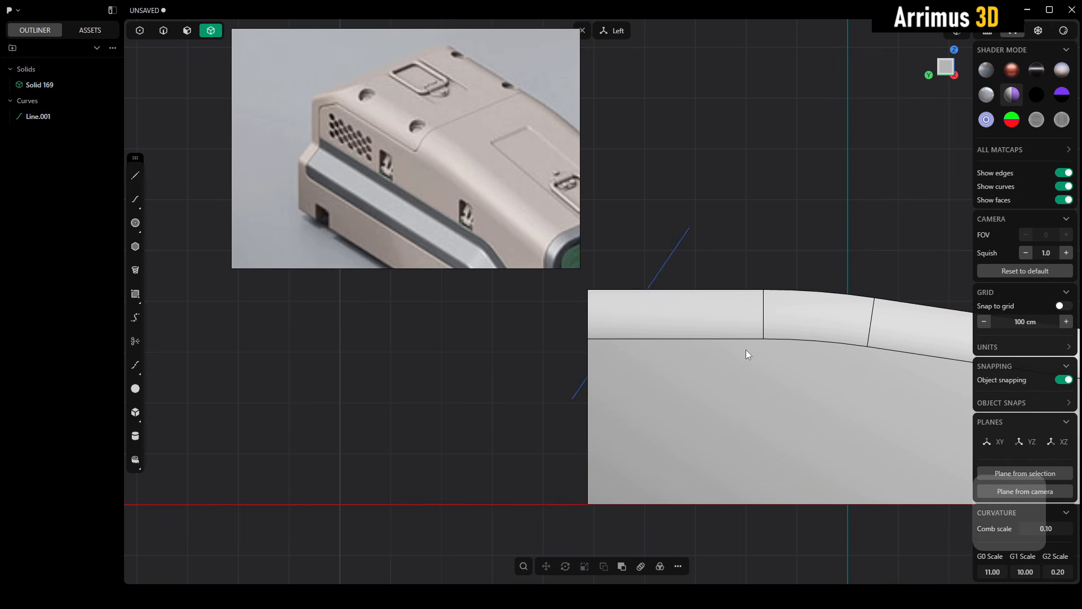
click(745, 349)
key(c)
click(675, 255)
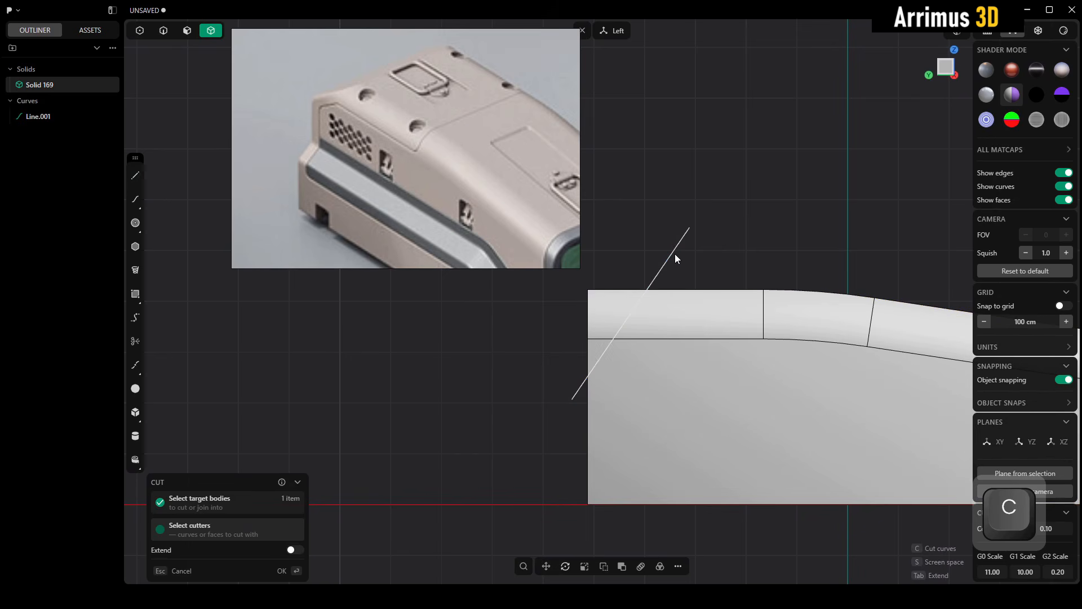
right_click(718, 226)
click(736, 220)
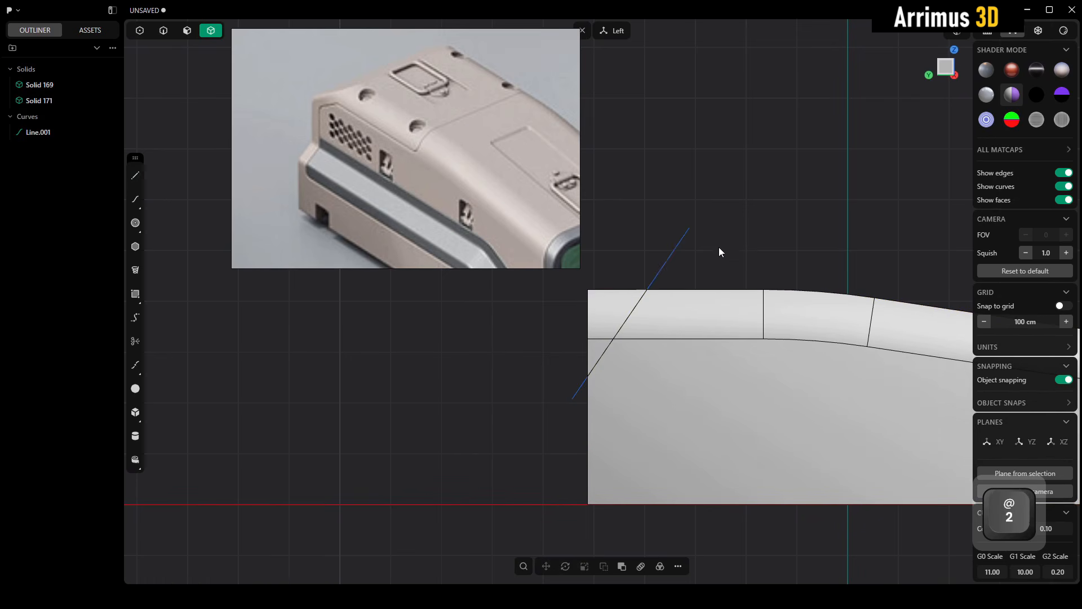
Delete the diagonal cutting line and the cut-off upper rear corner piece.
key(2)
click(679, 248)
key(x)
key(4)
click(609, 308)
key(x)
Rotate the slanted upper rear face about the X axis by about 6 degrees.
alt+middle_drag(680, 318, 727, 379)
key(3)
click(602, 296)
alt+middle_drag(664, 338, 668, 259)
scroll(640, 298, up, 4)
key(r)
key(x)
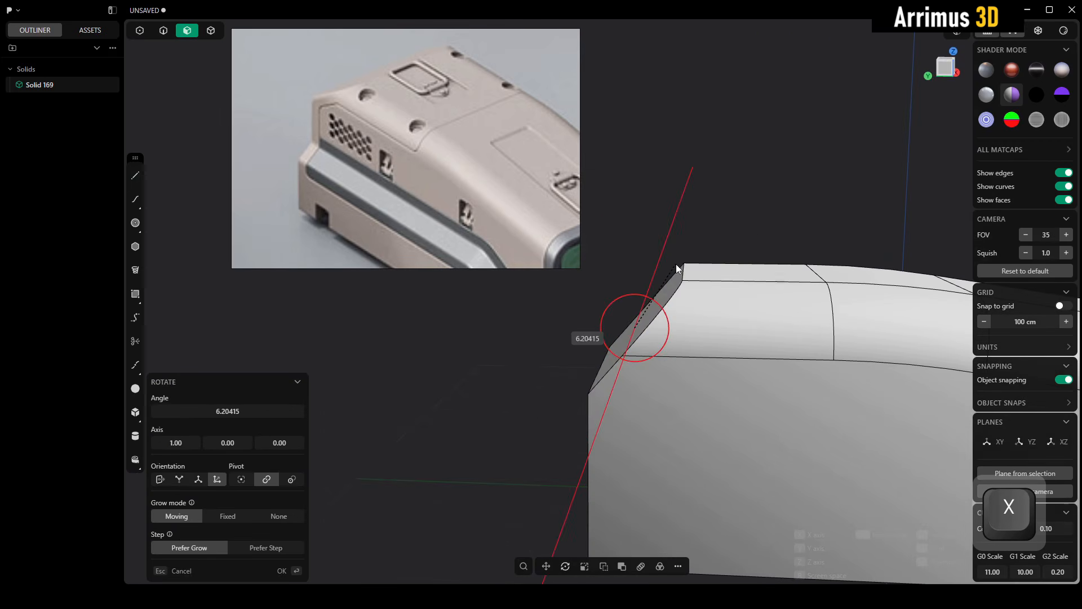
click(678, 264)
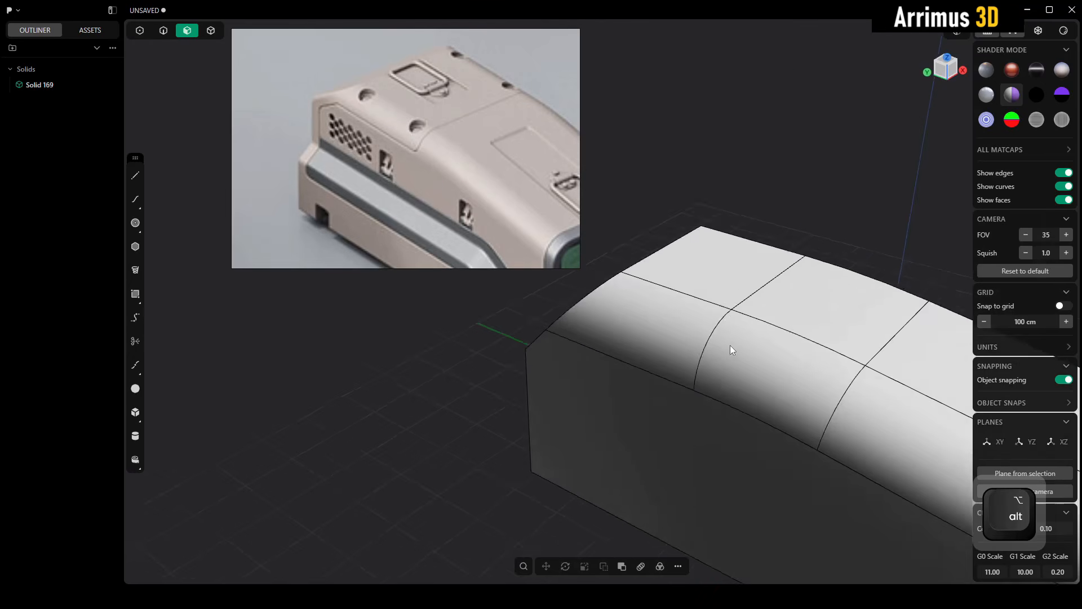
Knife the side face with a stepped line starting lengthwise at the front edge, rising diagonally, and continuing lengthwise to the rear edge.
alt+right_drag(731, 350, 708, 289)
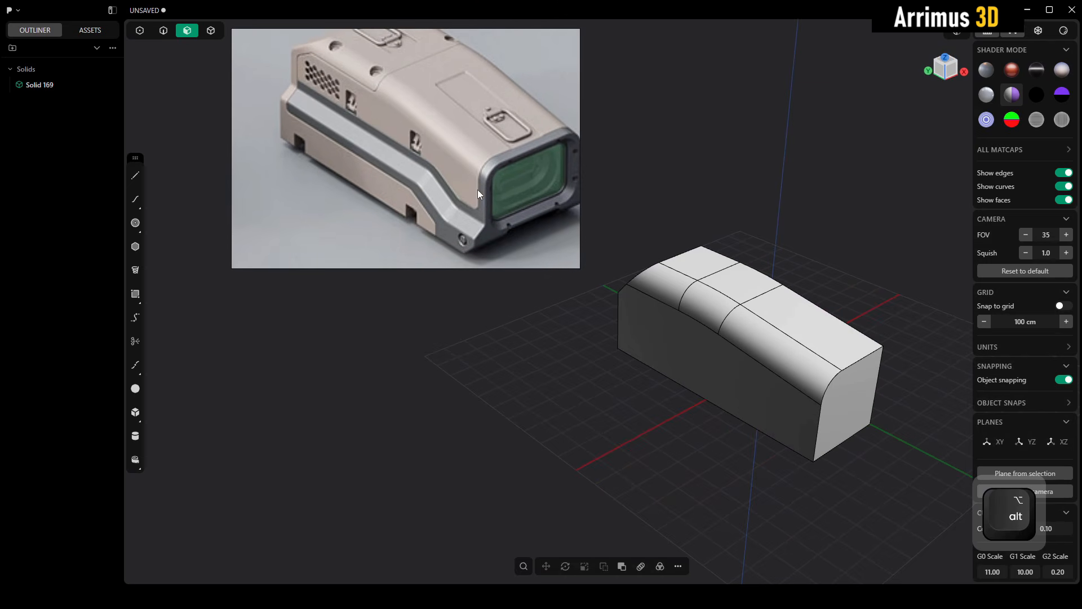
alt+middle_drag(780, 369, 765, 342)
scroll(802, 331, up, 4)
key(shift+a)
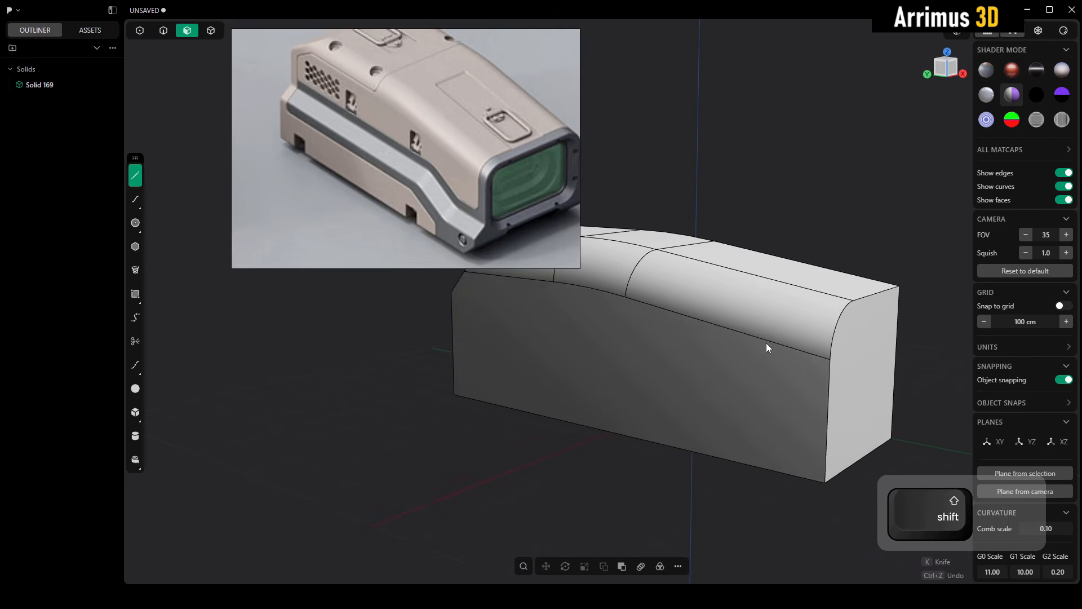
key(k)
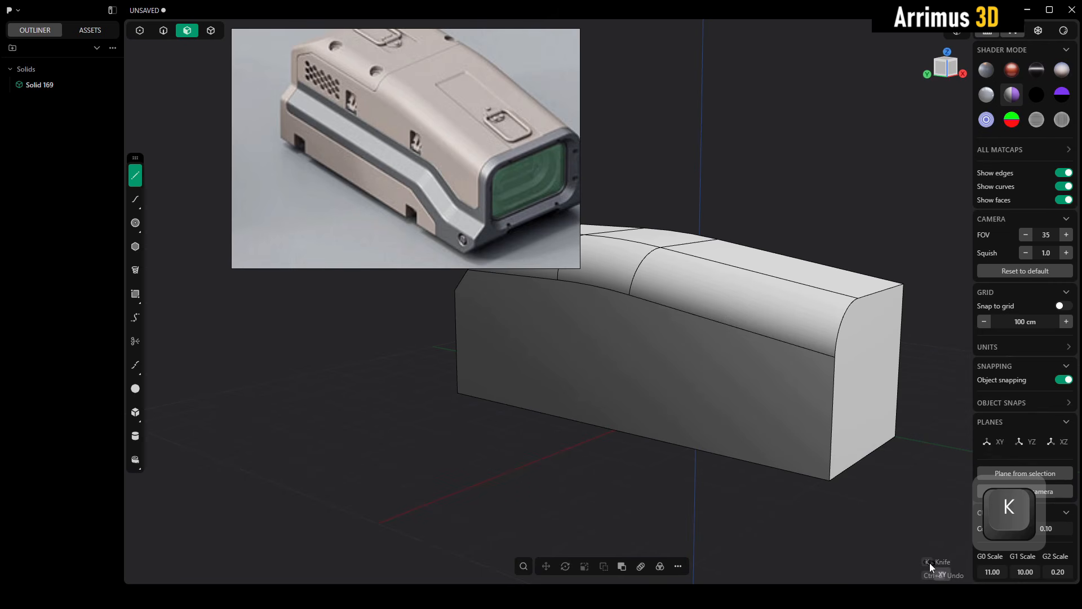
click(830, 434)
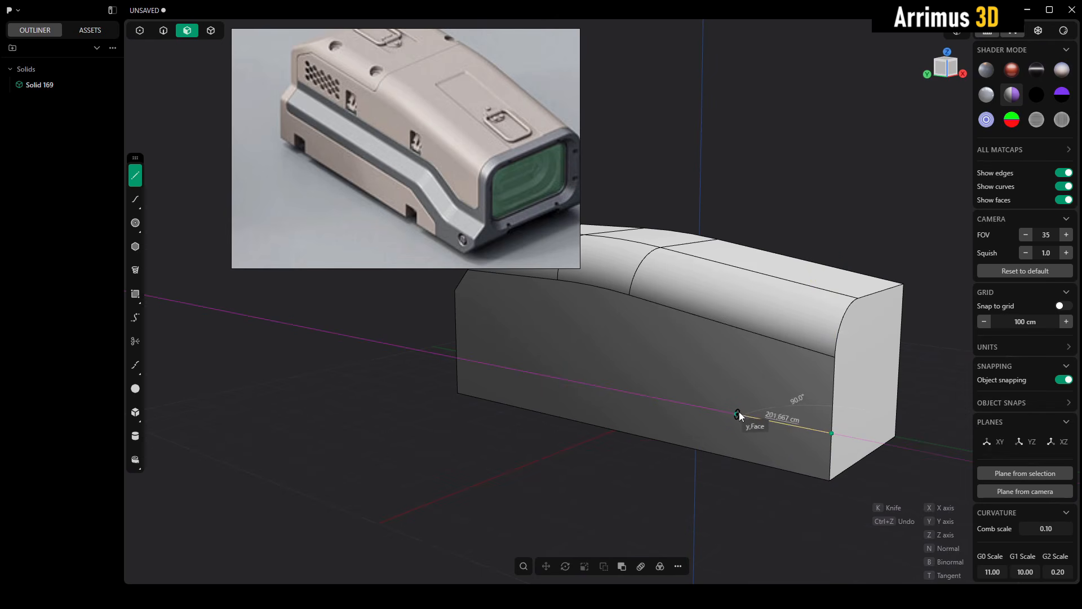
click(780, 422)
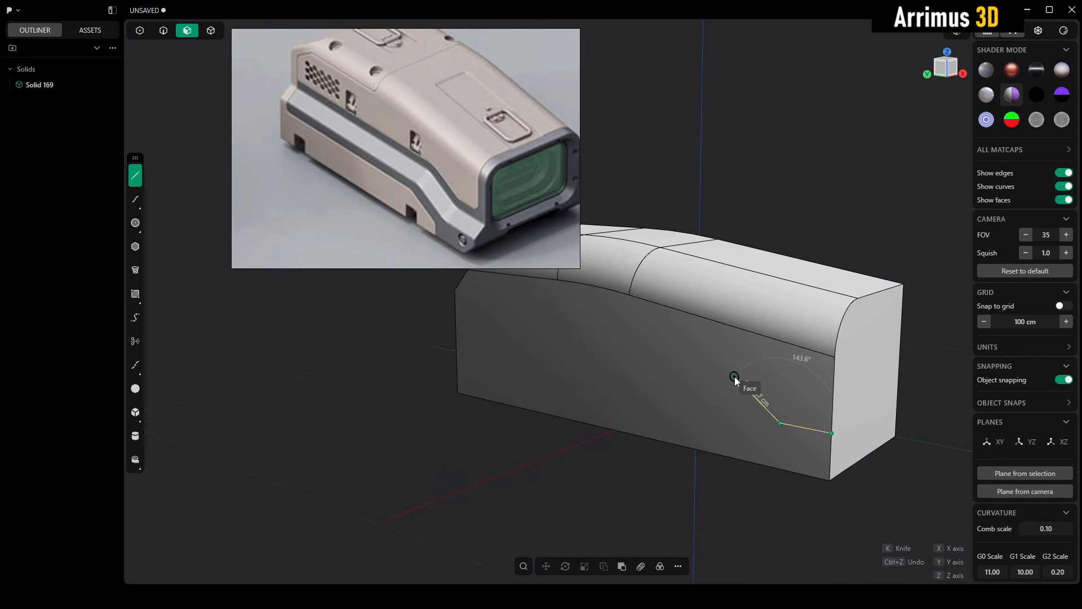
click(734, 377)
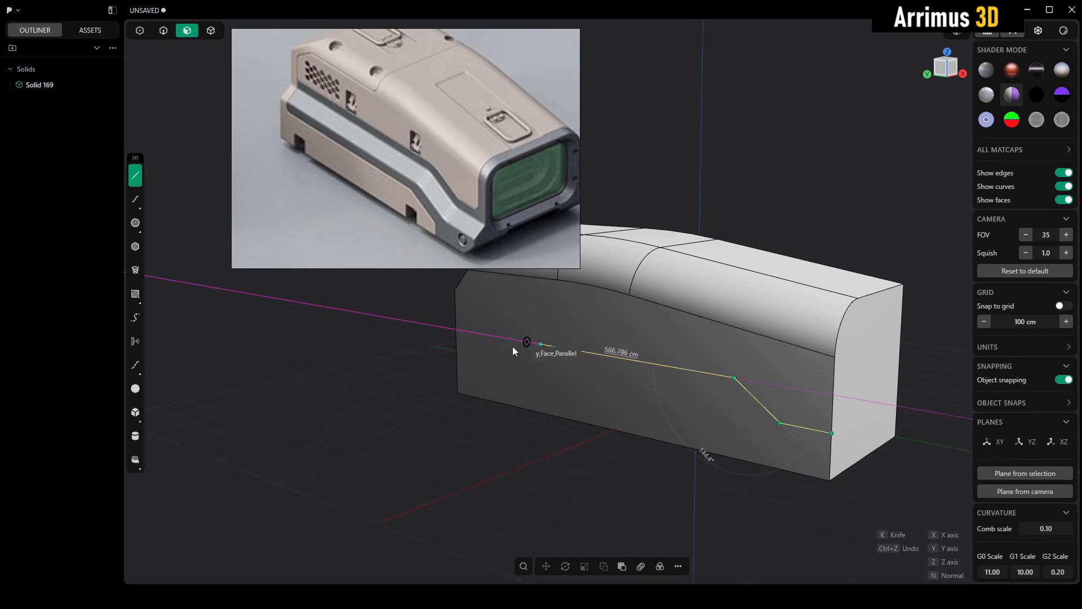
click(474, 329)
click(707, 435)
mouse_move(709, 400)
alt+middle_down()
mouse_move(789, 436)
mouse_move(708, 401)
alt+middle_up()
alt+drag(737, 418, 752, 425)
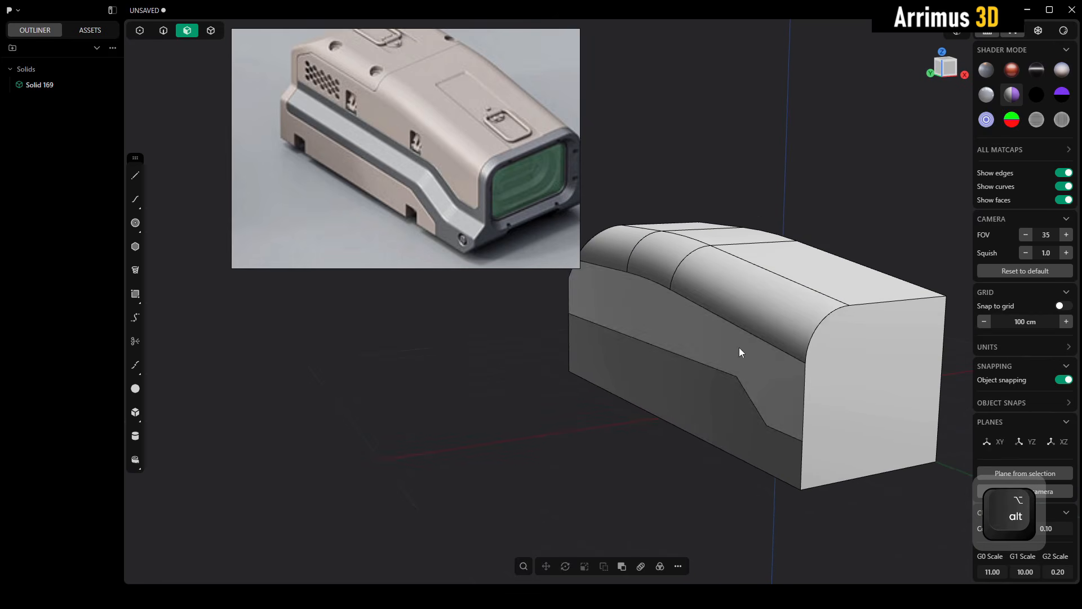
alt+drag(710, 353, 716, 359)
scroll(717, 360, up, 3)
click(742, 405)
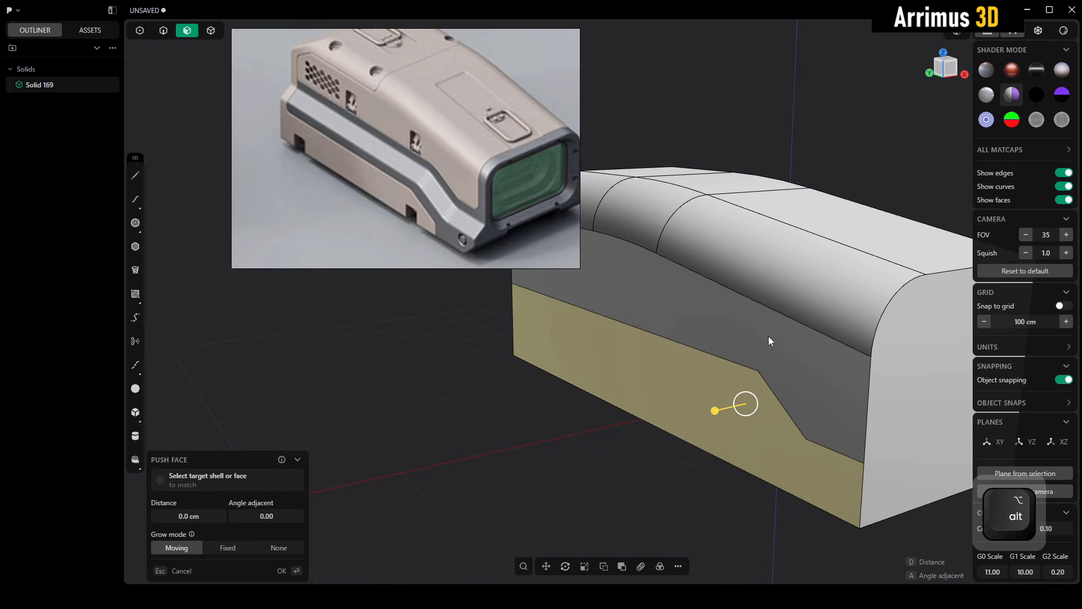
key(e)
key(d)
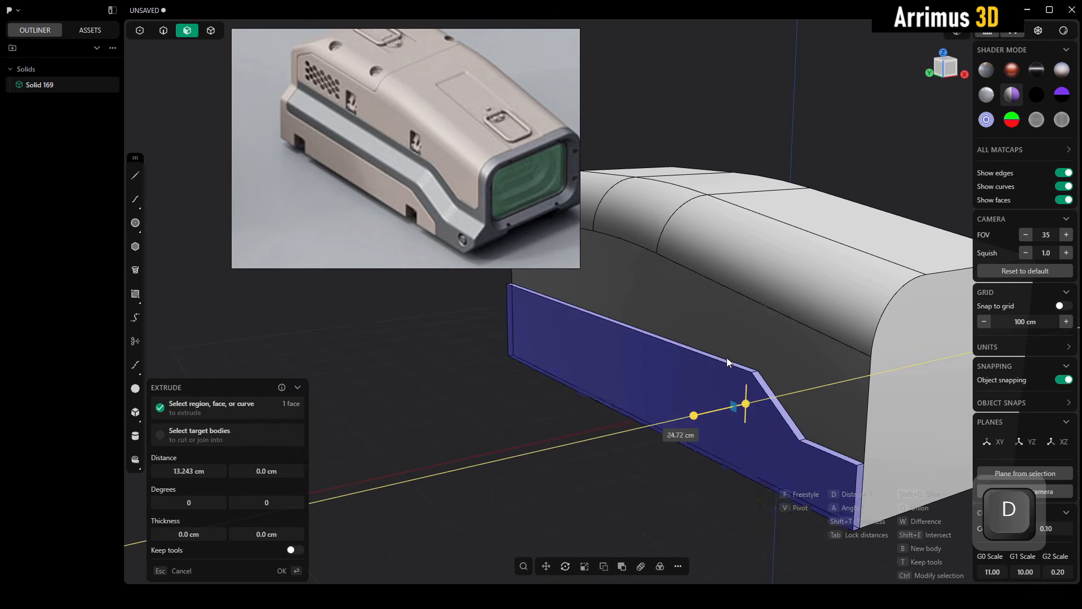
key(Escape)
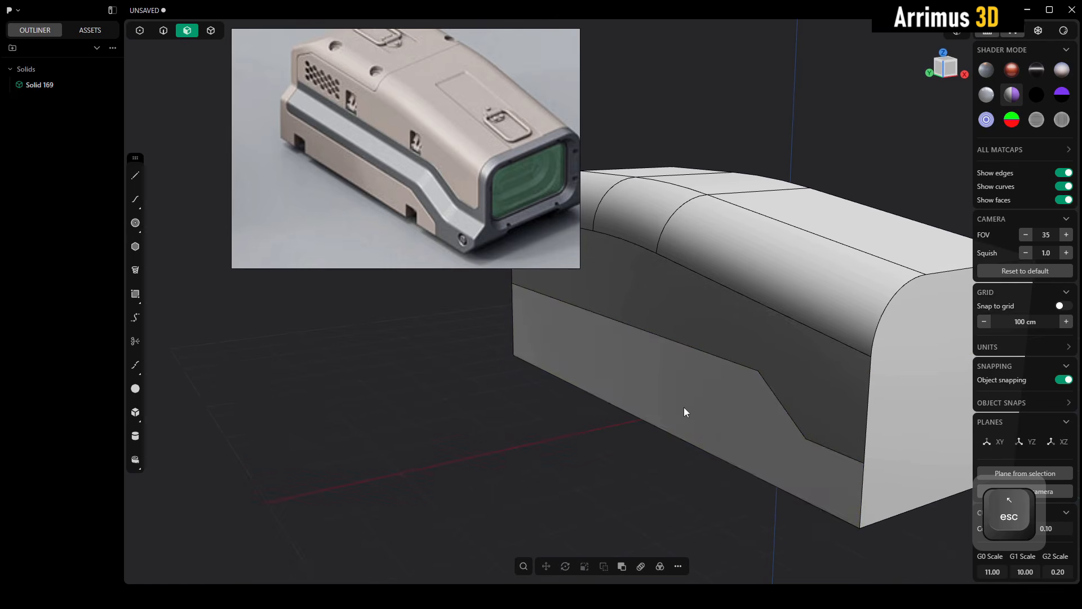
key(d)
click(658, 412)
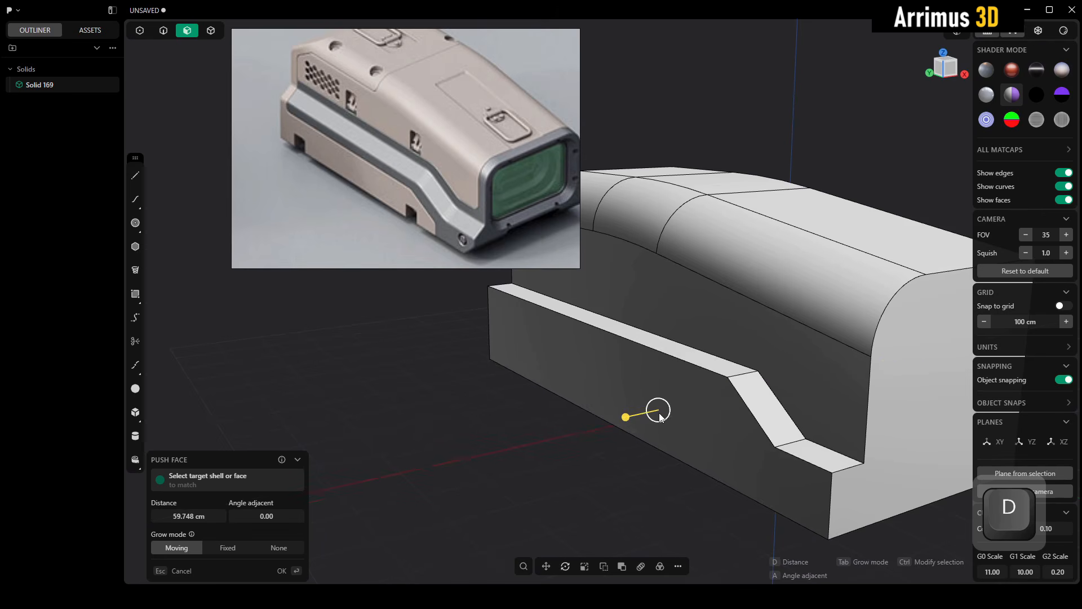
right_drag(658, 413, 677, 400)
key(a)
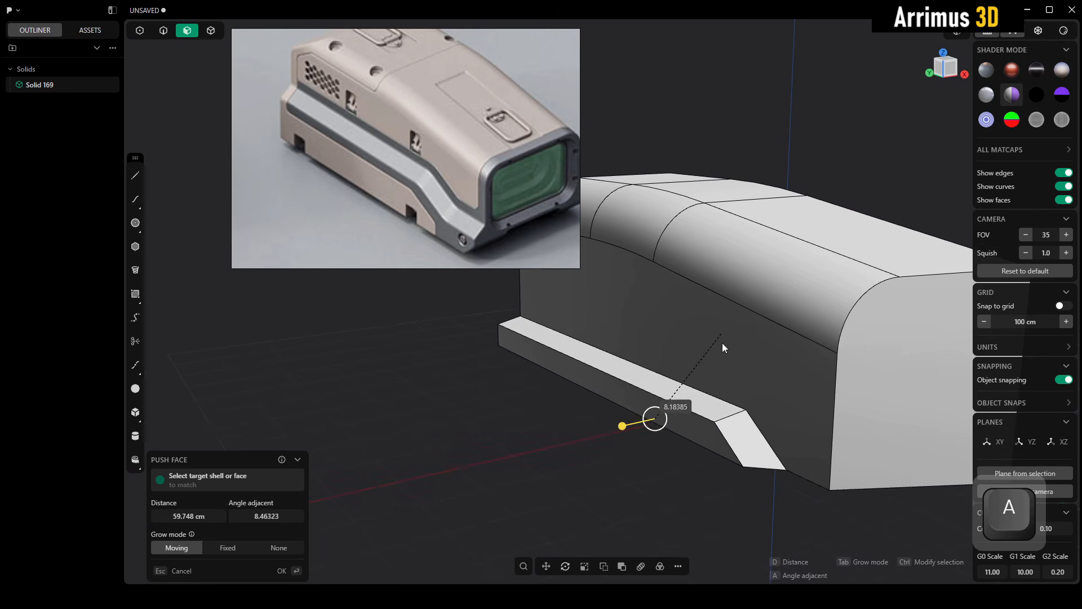
key(Escape)
Extrude the lower side panel outward about 58 cm with a taper of about 27 degrees.
click(704, 415)
key(e)
key(d)
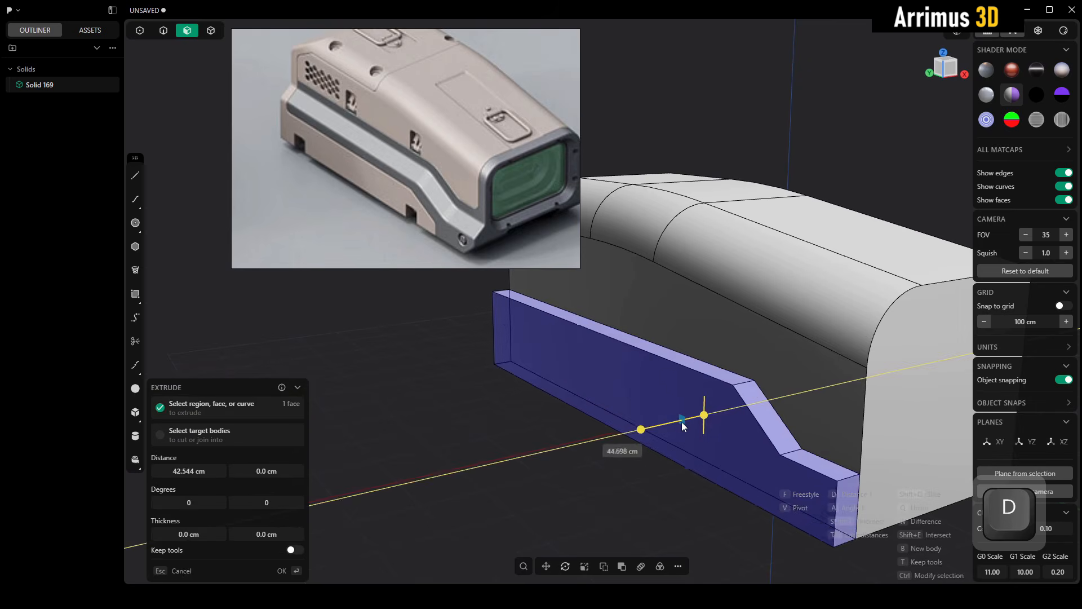
key(a)
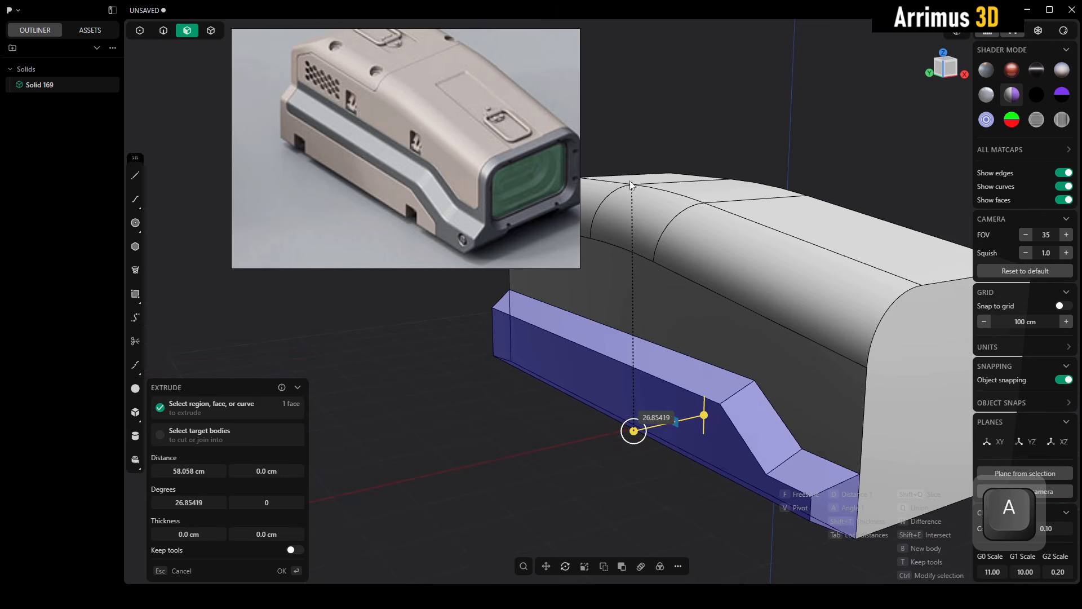
click(614, 190)
Push the extruded panel's tapered underside and rear end face outward until they are flush with the body.
alt+drag(614, 190, 723, 376)
click(723, 376)
key(d)
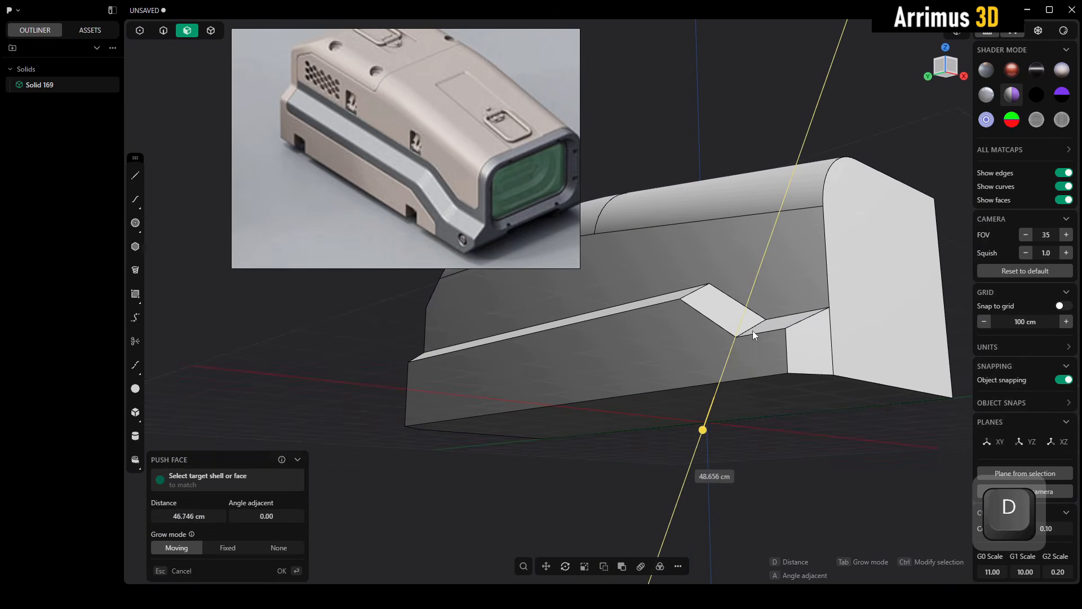
click(753, 346)
alt+drag(732, 450, 755, 366)
click(755, 366)
key(d)
click(753, 436)
alt+drag(834, 459, 739, 415)
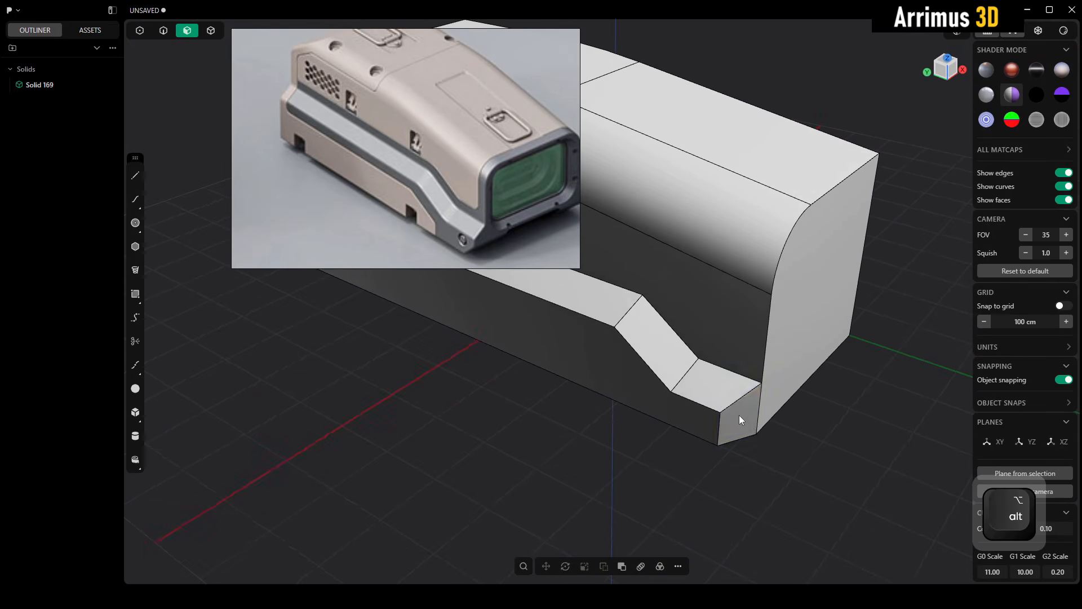
click(739, 415)
key(d)
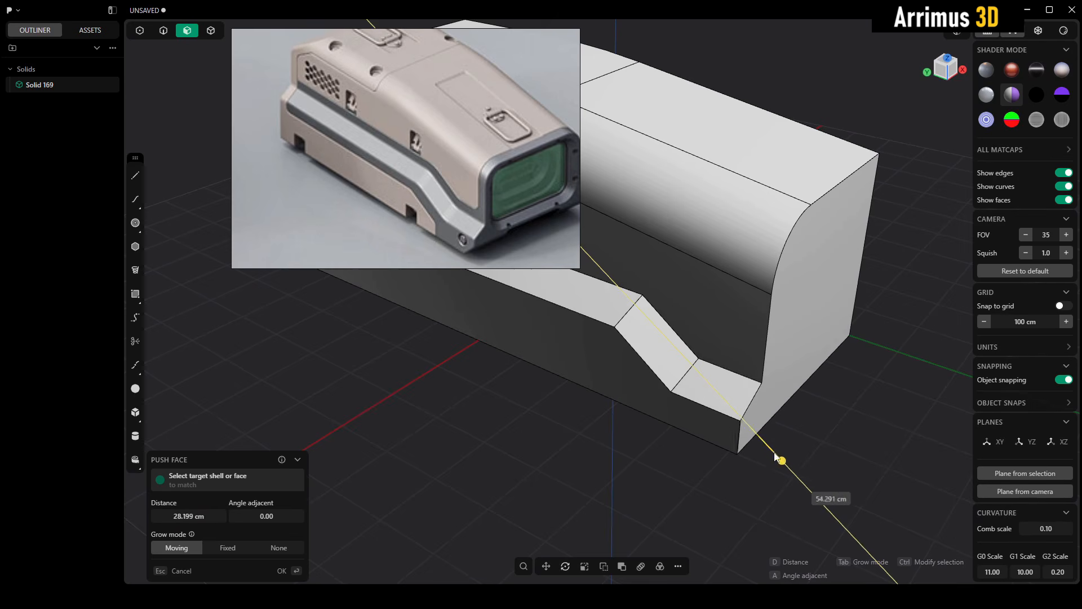
key(Escape)
key(Escape)
Push the lower panel's tapered front end flush with the body's front face, and push its outer side face slightly outward.
click(732, 427)
key(d)
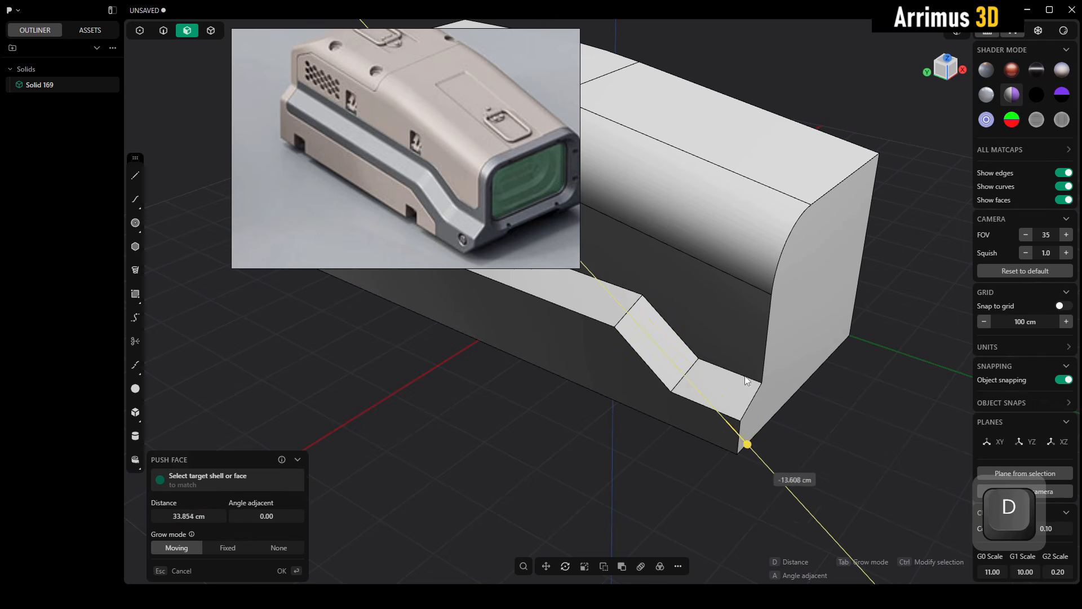
click(776, 451)
alt+drag(777, 451, 644, 401)
click(603, 414)
key(d)
click(563, 442)
Fillet the two bend edges of the sloped ledge above the lower panel with a distance of about 70 cm.
mouse_move(666, 449)
alt+mouse_down()
mouse_move(782, 466)
mouse_move(664, 441)
mouse_move(637, 409)
mouse_move(657, 388)
mouse_move(666, 428)
alt+mouse_up()
key(2)
click(678, 421)
shift+click(645, 342)
alt+drag(644, 341, 696, 363)
key(d)
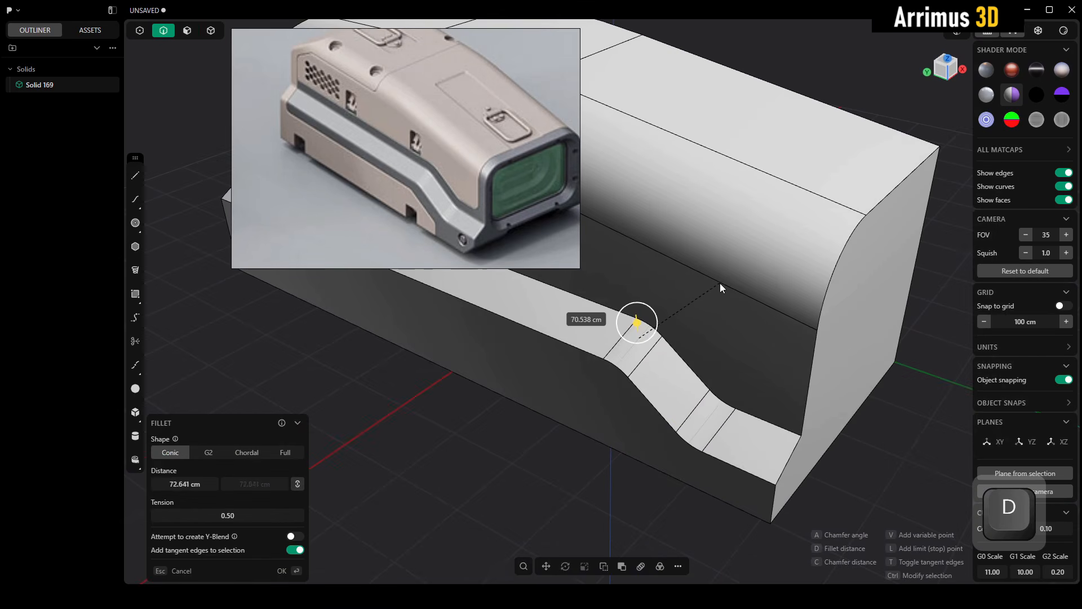
click(712, 292)
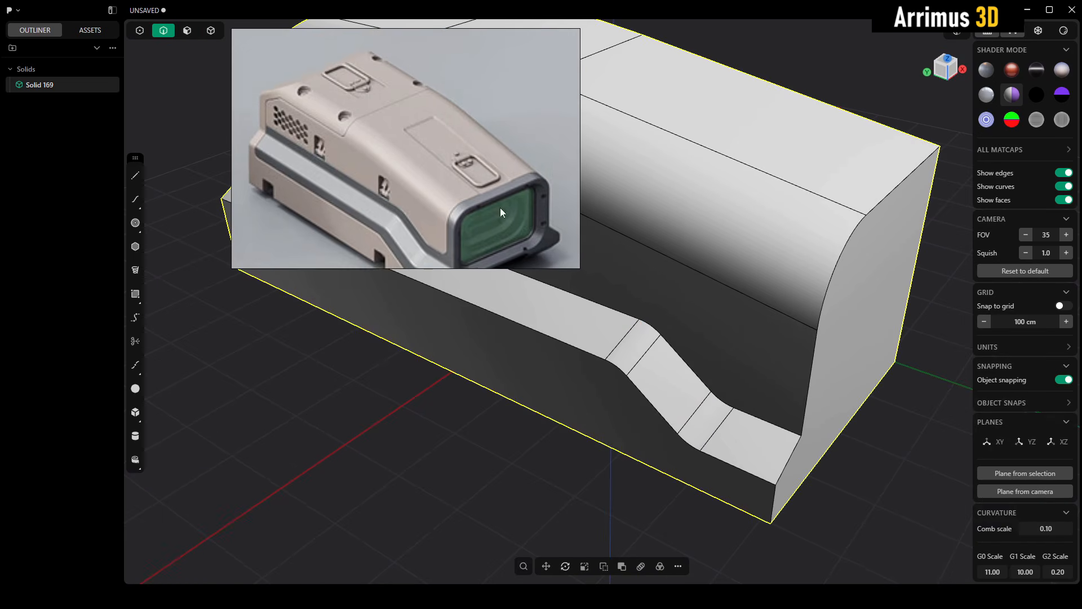
Chamfer the bottom edge at the front of the body by about 47 cm.
alt+middle_drag(828, 357, 758, 307)
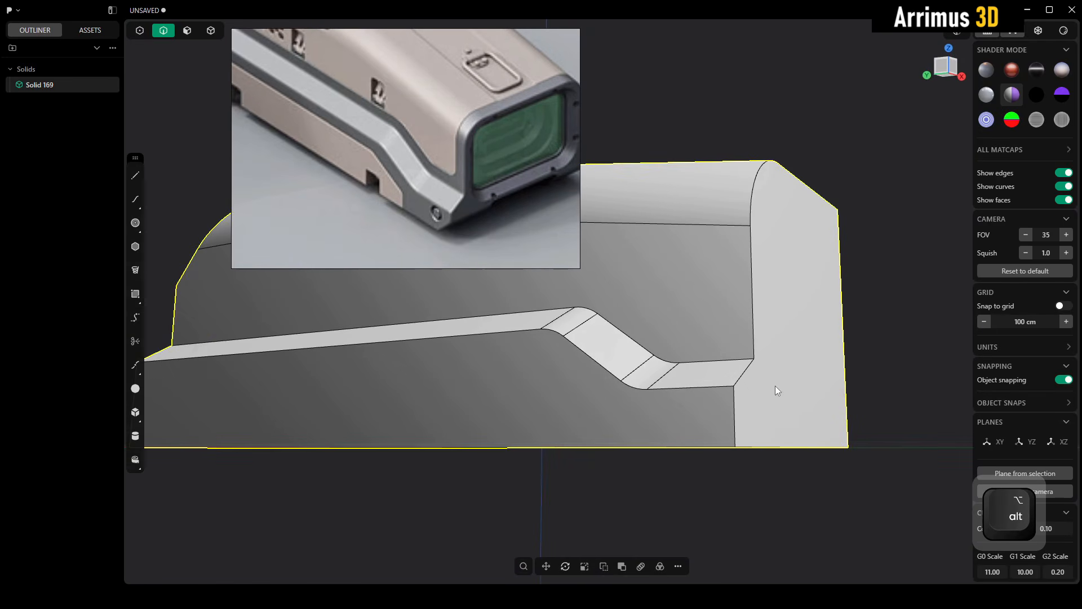
alt+middle_drag(723, 355, 715, 356)
key(2)
alt+middle_drag(759, 425, 749, 377)
click(744, 431)
key(b)
key(c)
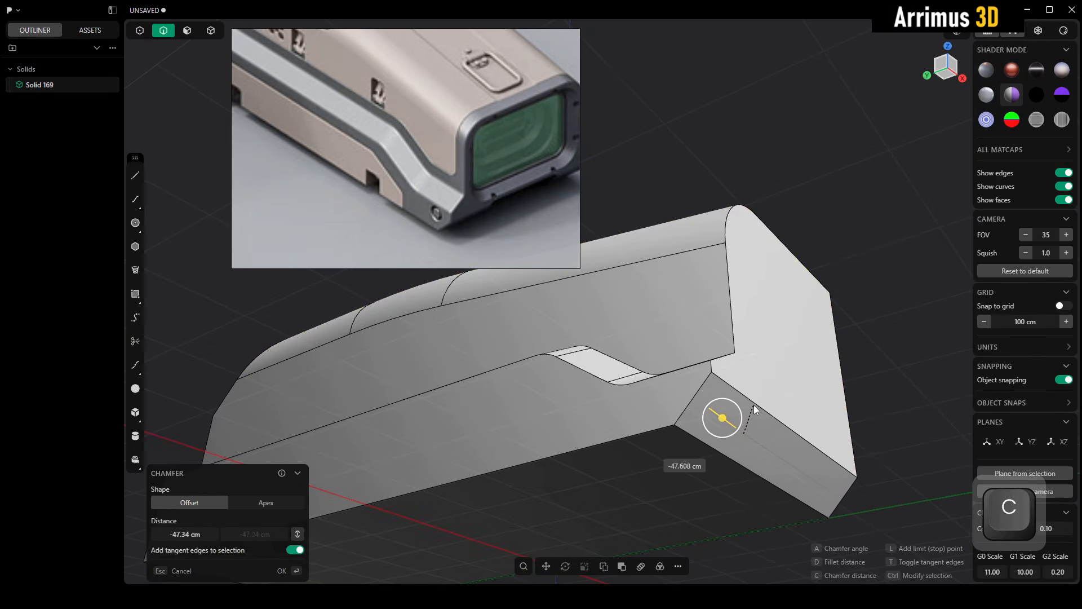
click(755, 413)
right_click(755, 414)
Push the body's front end face inward by small amounts, about 3 cm in the final push.
alt+middle_drag(755, 414, 765, 436)
key(3)
click(783, 346)
key(d)
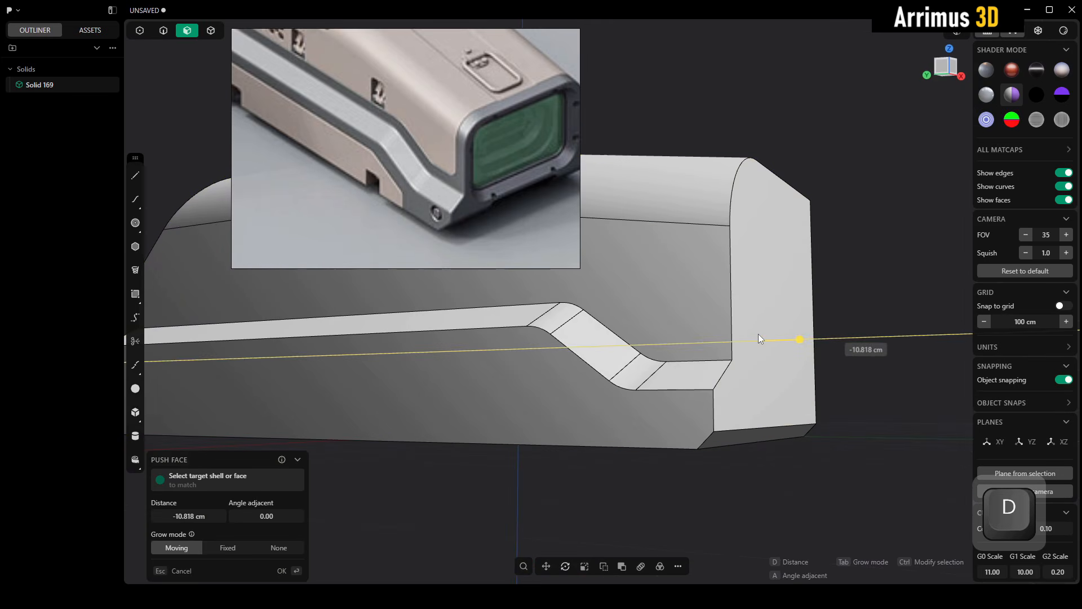
ctrl+click(748, 438)
click(743, 433)
right_click(744, 433)
click(779, 308)
key(d)
click(775, 306)
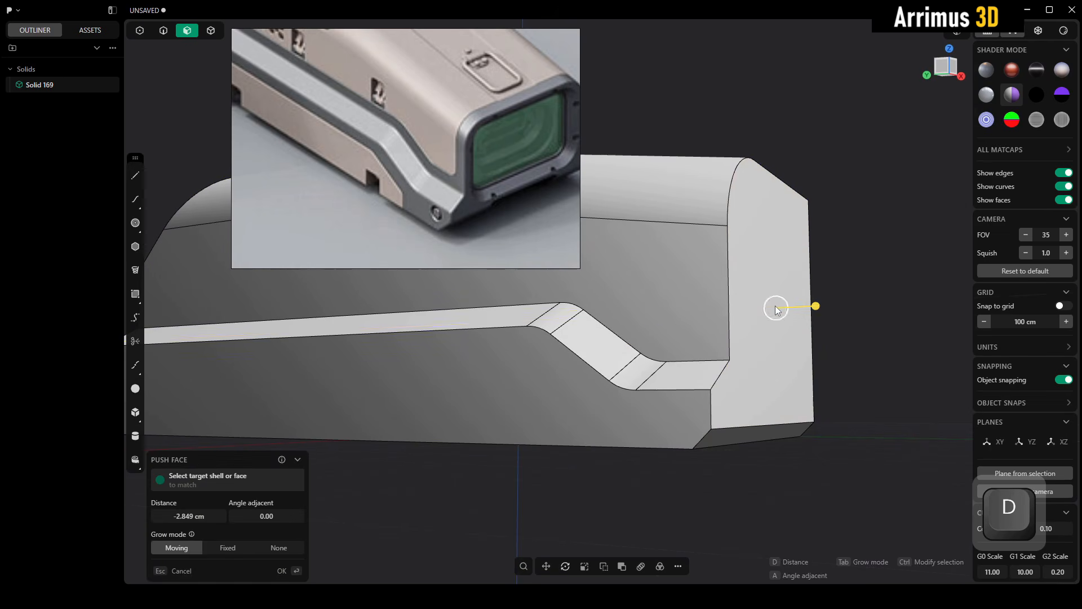
right_click(775, 306)
Compare the body's side ledge and front chamfer with the reference picture from several angles.
alt+middle_drag(699, 376, 779, 445)
scroll(779, 444, down, 4)
click(650, 395)
alt+middle_drag(651, 394, 620, 389)
middle_drag(385, 181, 383, 175)
alt+middle_drag(695, 451, 691, 409)
middle_drag(734, 365, 674, 325)
middle_drag(452, 164, 421, 133)
alt+middle_drag(657, 354, 620, 360)
scroll(608, 347, up, 3)
middle_drag(483, 180, 431, 142)
scroll(433, 143, down, 2)
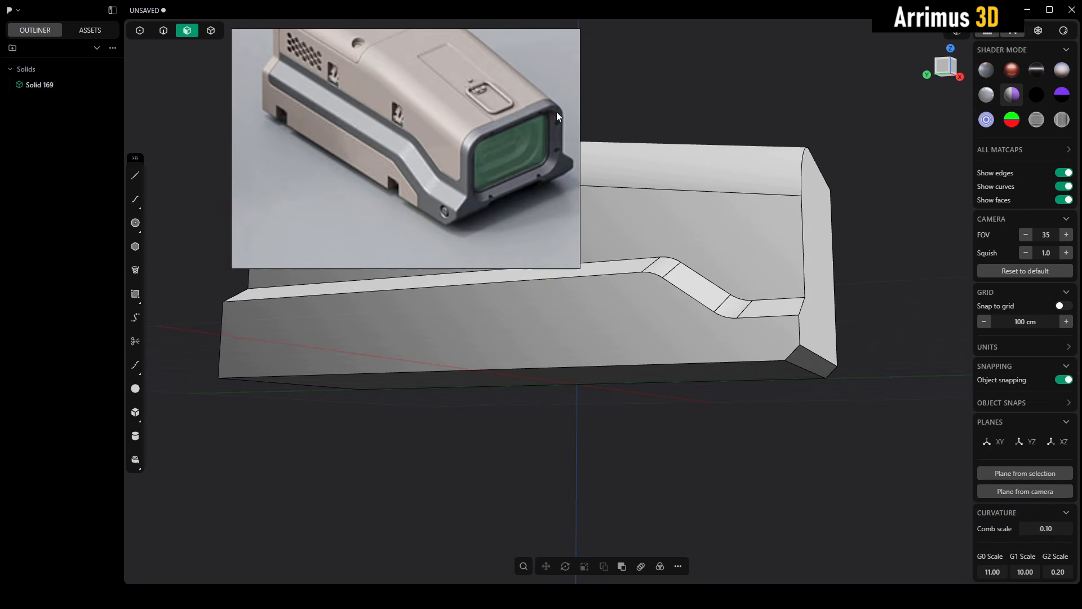
alt+middle_drag(795, 272, 725, 282)
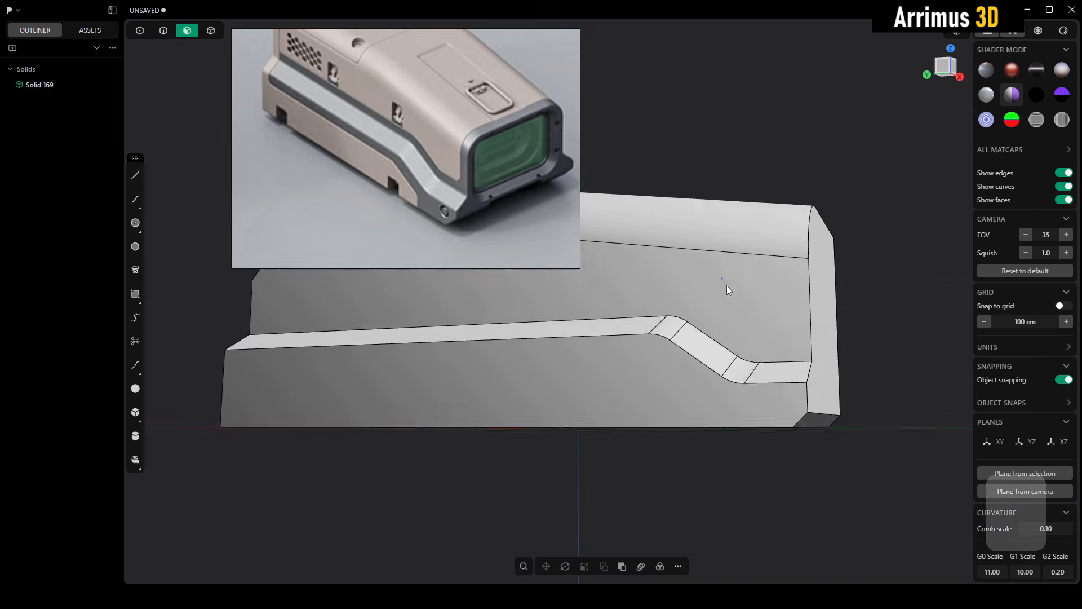
Switch to the left view and examine the side band and lower notches in the reference picture.
click(949, 72)
scroll(746, 312, down, 3)
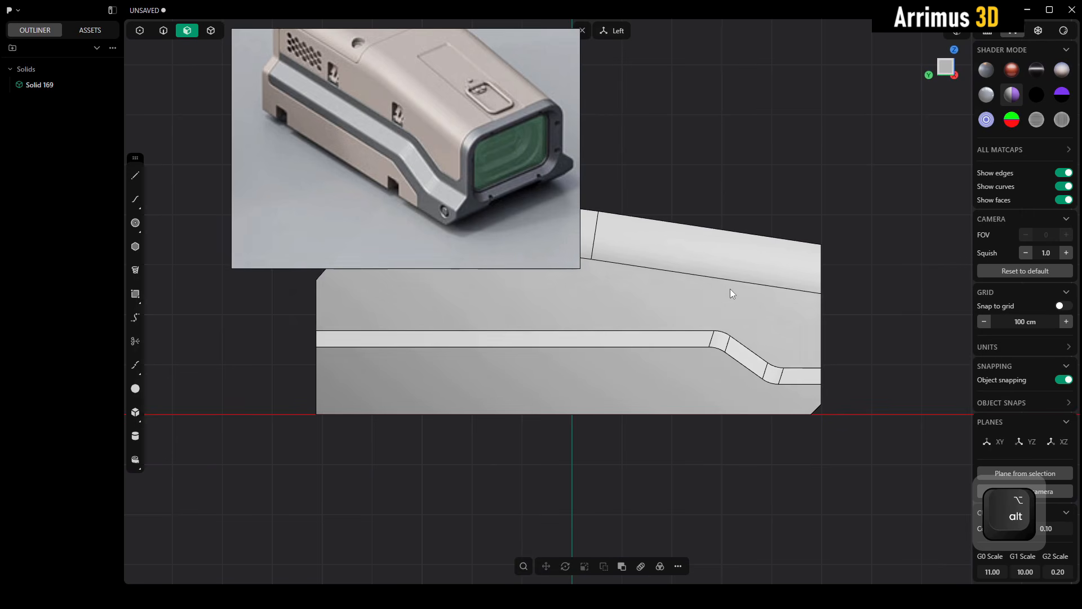
middle_drag(522, 119, 512, 147)
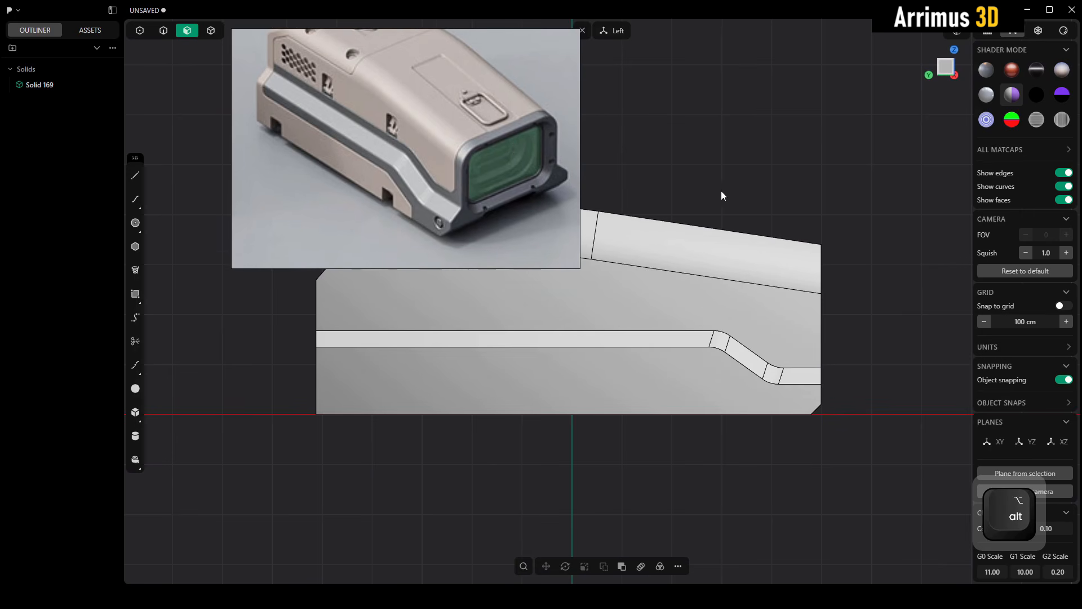
middle_drag(716, 188, 736, 204)
scroll(435, 233, up, 2)
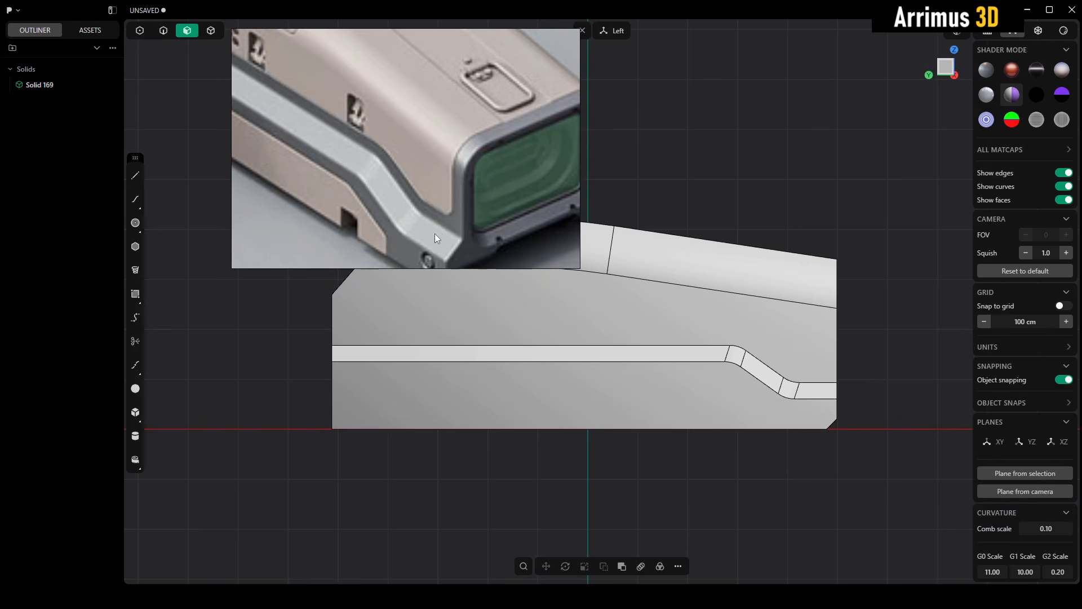
middle_drag(245, 66, 377, 123)
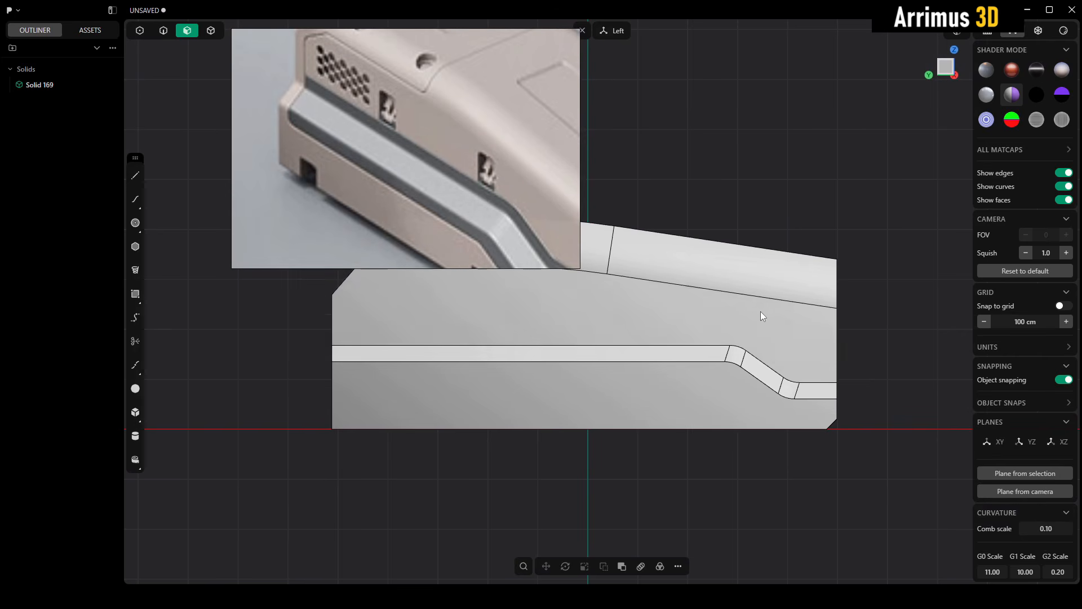
Duplicate the upper inner edge of the stepped side ledge as a separate curve and raise it above the ledge.
middle_drag(757, 335, 748, 308)
key(2)
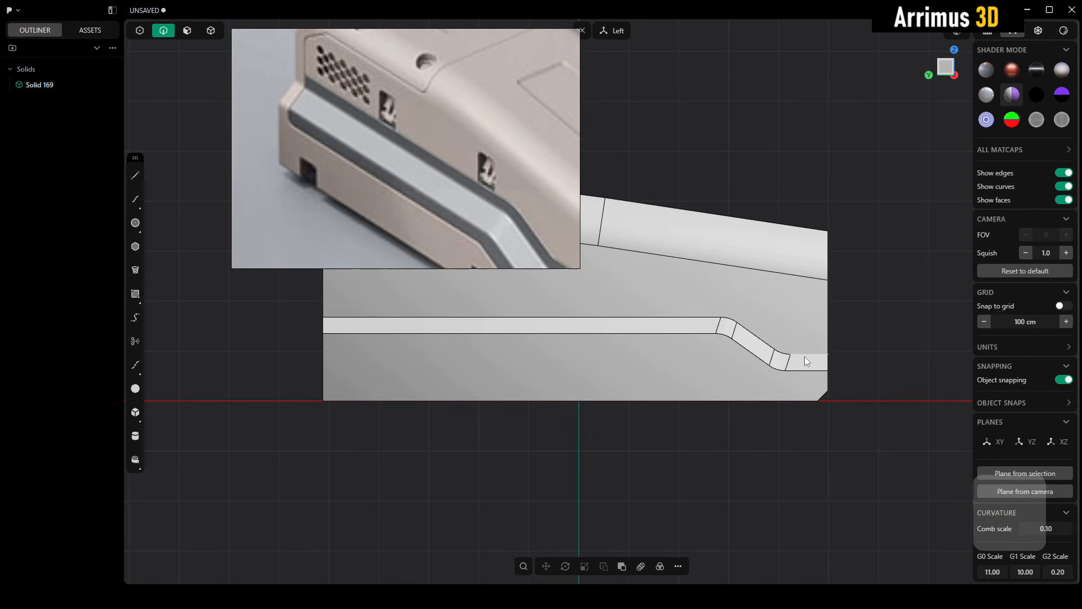
alt+middle_drag(813, 333, 745, 337)
scroll(775, 346, up, 4)
scroll(780, 371, down, 4)
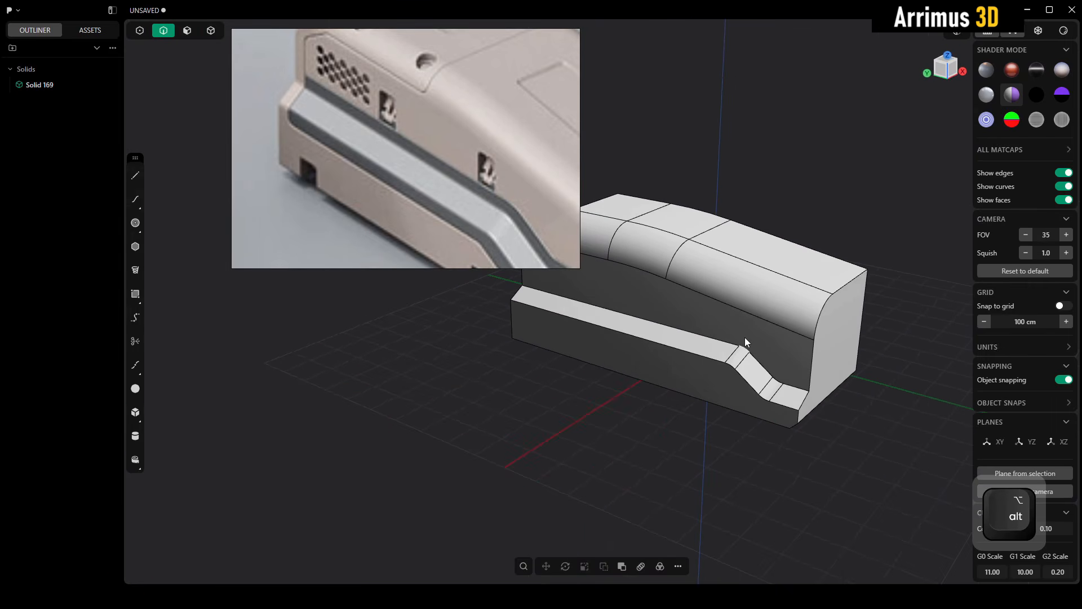
scroll(799, 363, up, 5)
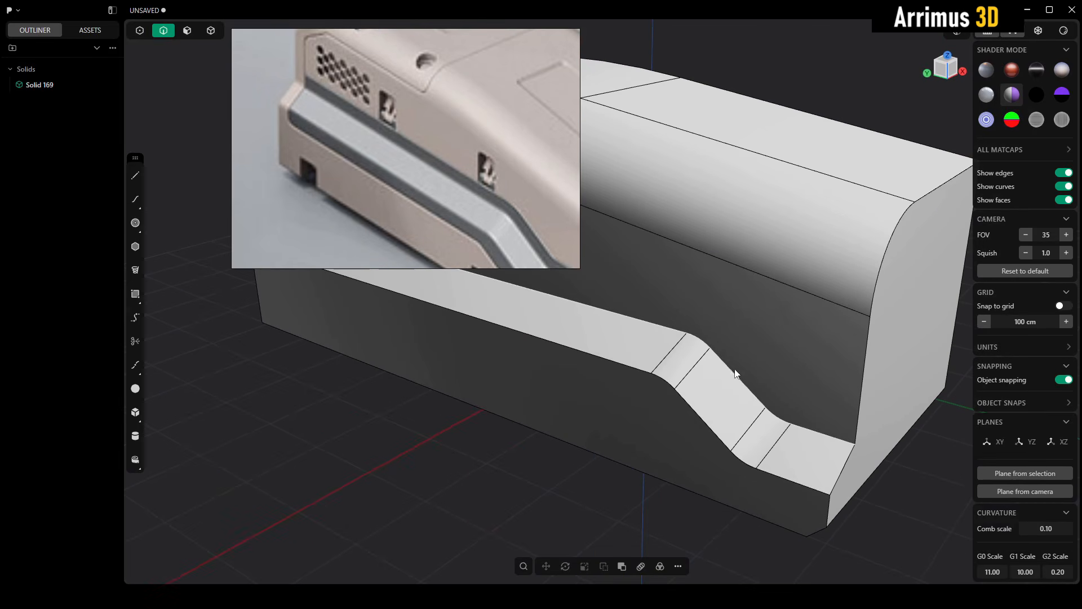
click(731, 372)
key(f)
alt+middle_drag(731, 372, 717, 346)
key(shift+d)
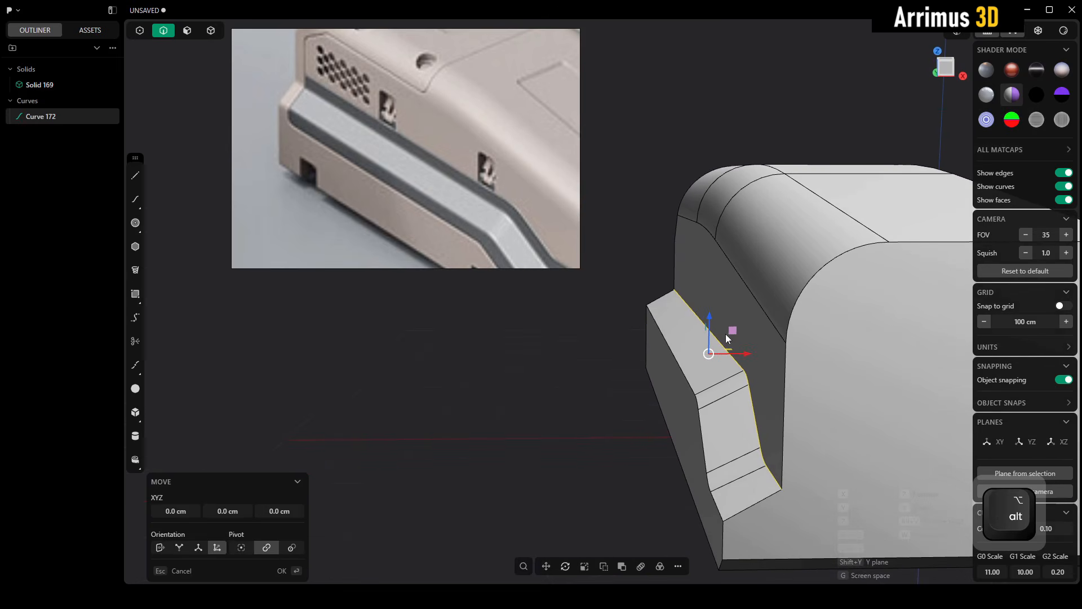
drag(729, 330, 711, 275)
right_click(712, 276)
Isolate the copied curve to inspect its shape, and bring the body back with the curve selected.
key(slash)
alt+middle_drag(750, 283, 762, 290)
alt+middle_drag(777, 334, 840, 338)
click(783, 347)
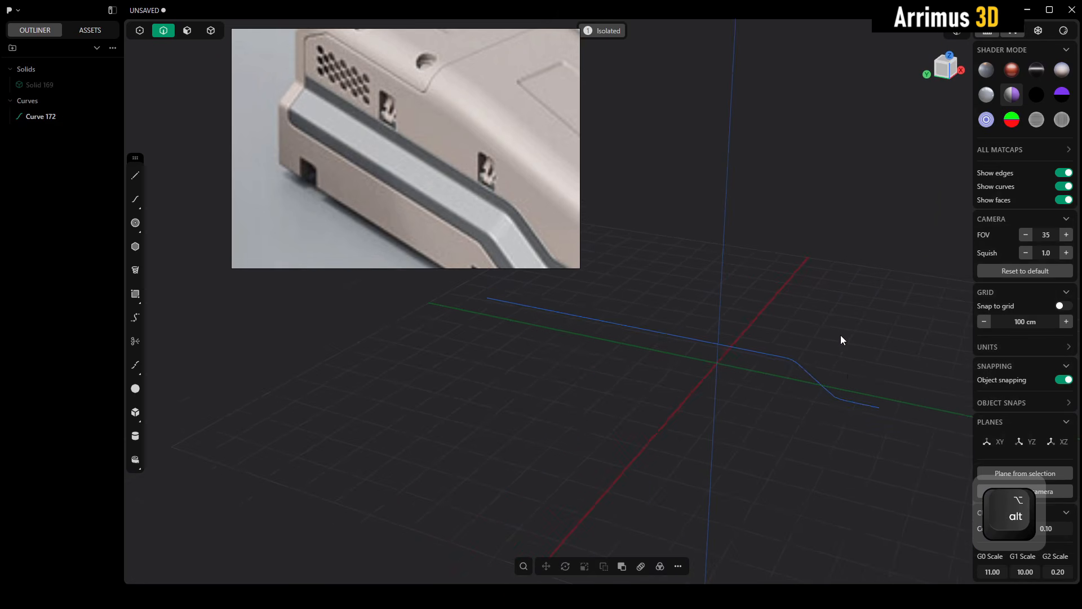
click(809, 362)
key(slash)
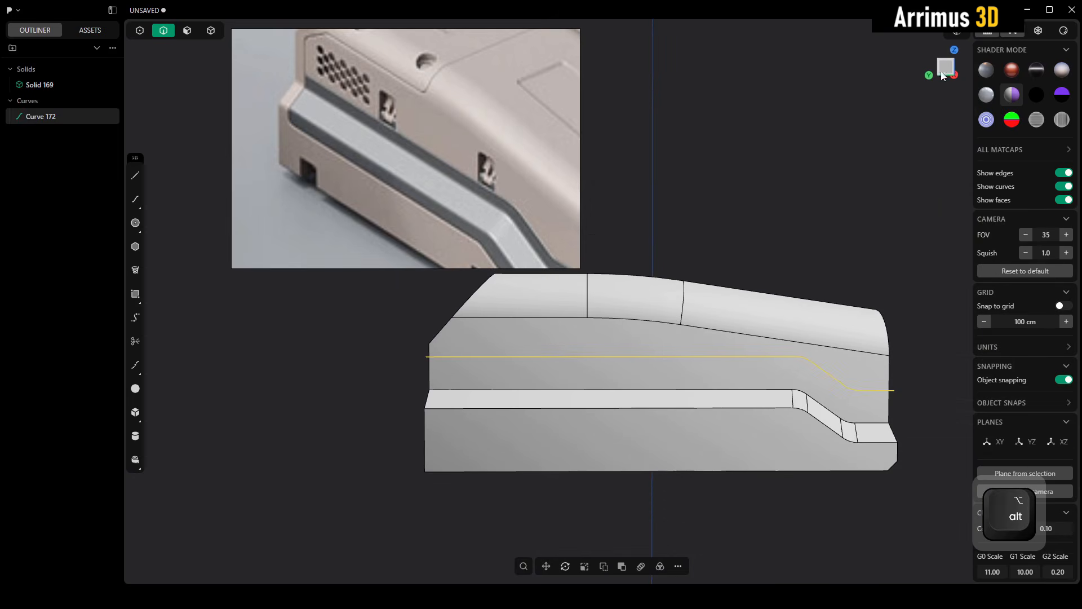
Move the copied curve in the left view by about -35.8 cm in Y and -25.9 cm in Z.
click(944, 67)
scroll(749, 309, up, 3)
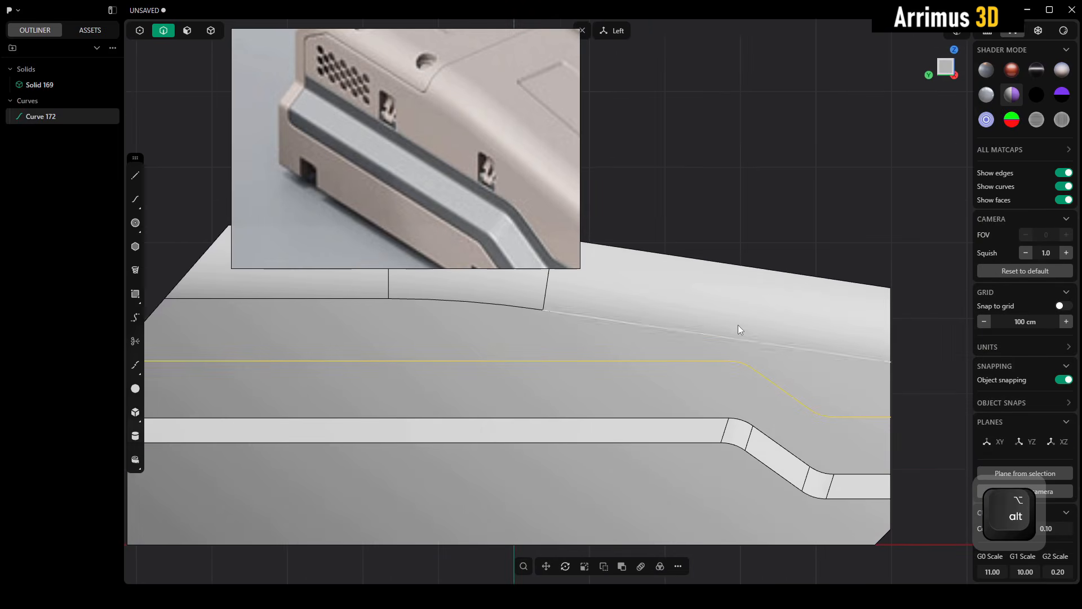
scroll(738, 326, down, 2)
alt+middle_drag(867, 285, 904, 179)
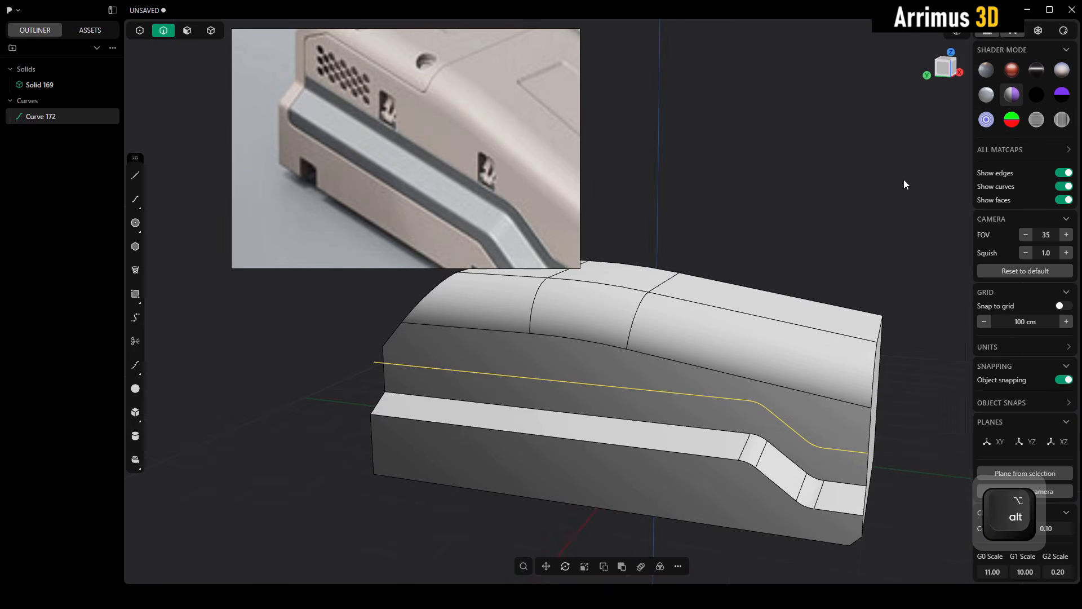
click(948, 66)
key(g)
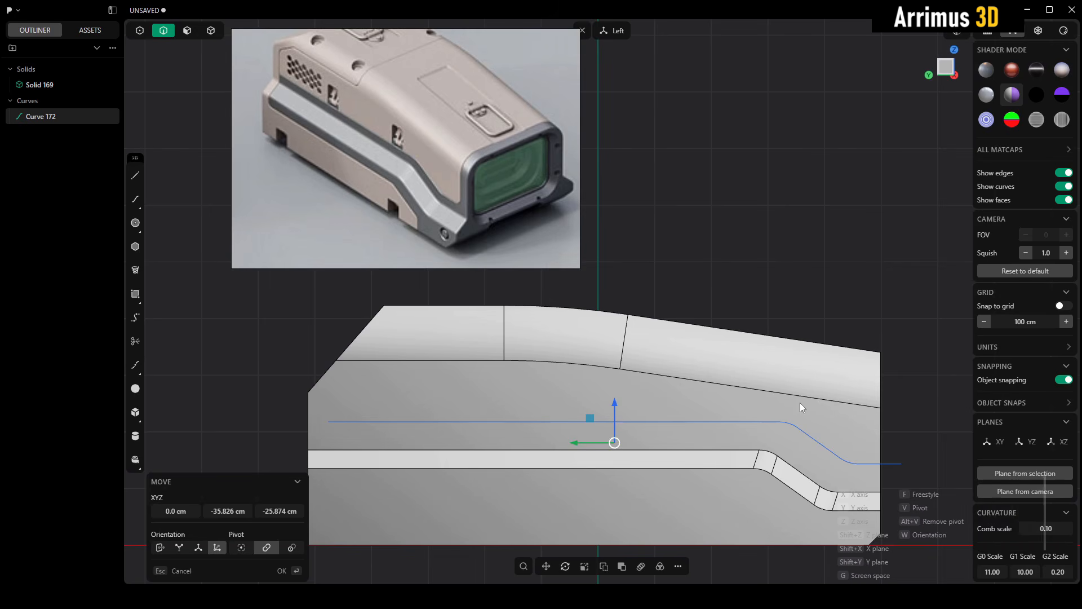
key(g)
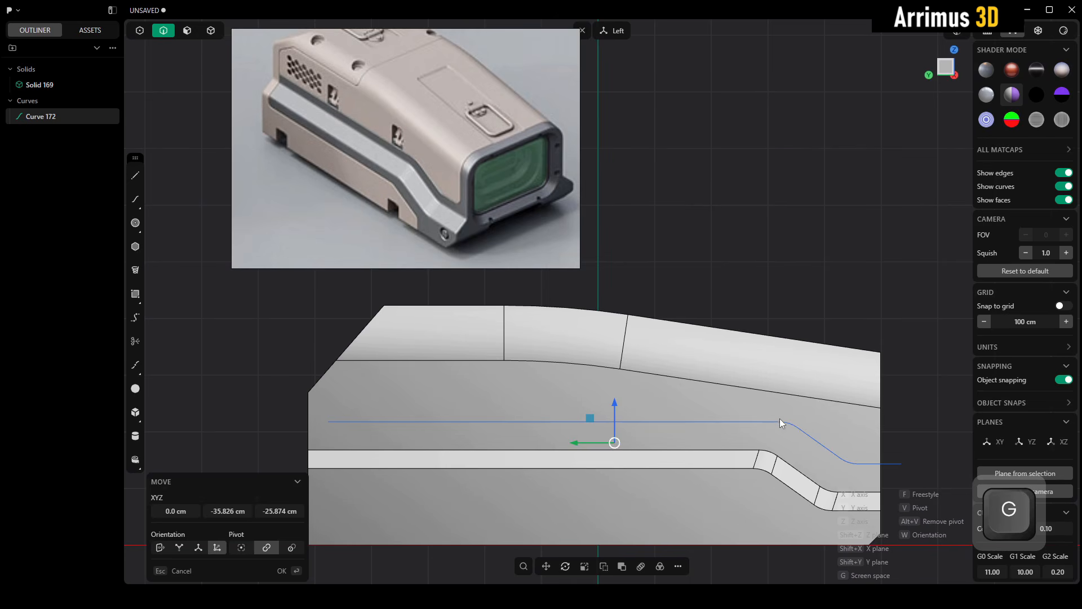
click(762, 430)
Move the curve closer above the side band by about 13.9 cm in Y and -17.9 cm in Z.
middle_drag(762, 430, 748, 376)
key(g)
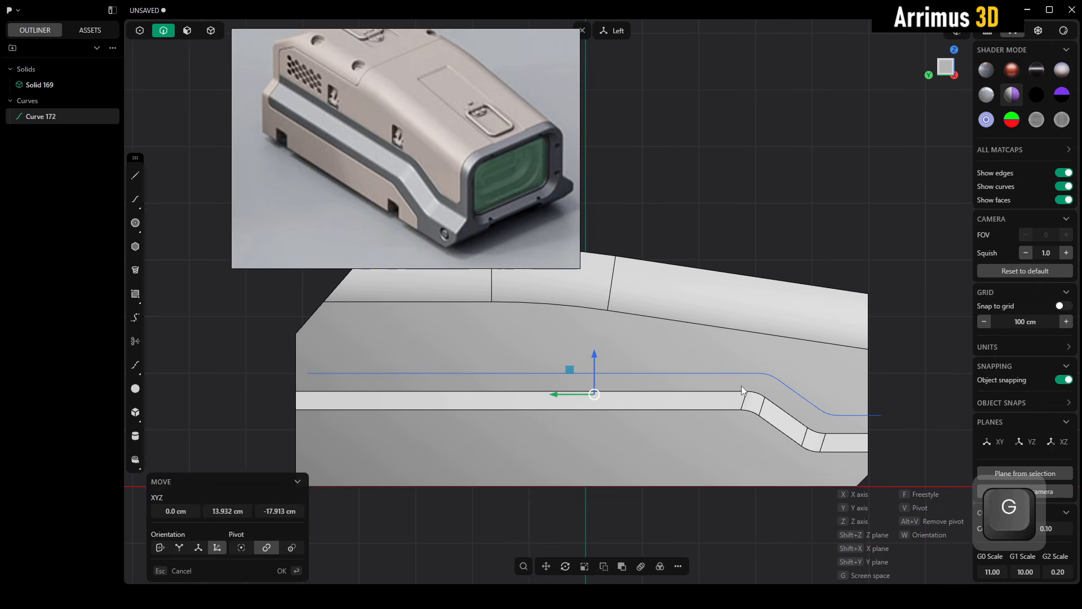
click(741, 385)
click(749, 220)
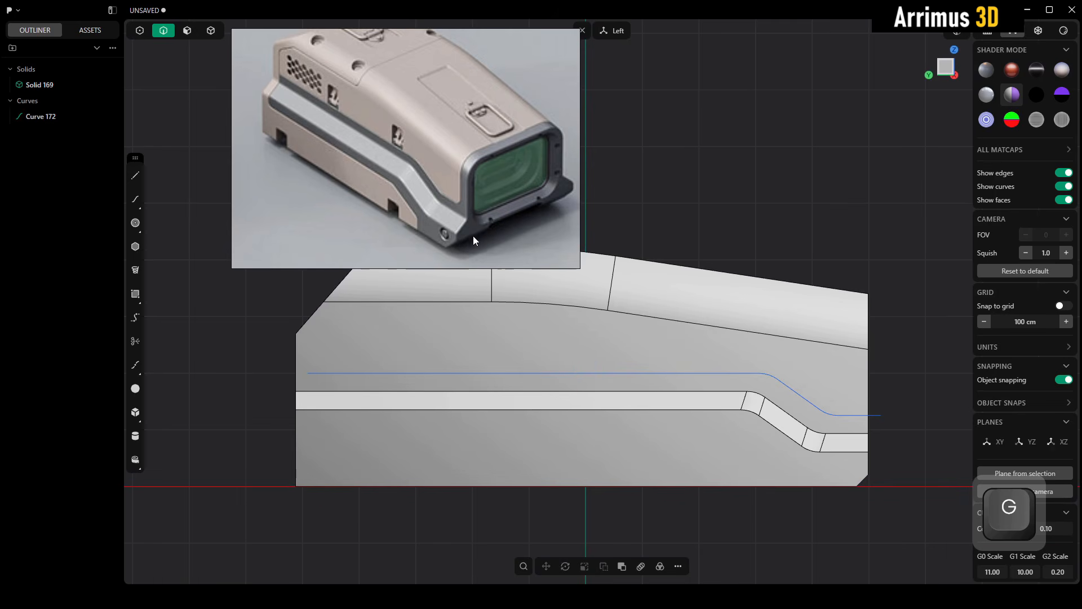
Duplicate the curve above the side band, leaving the copy in place over the original.
click(746, 376)
middle_drag(744, 375, 749, 335)
key(shift+d)
key(g)
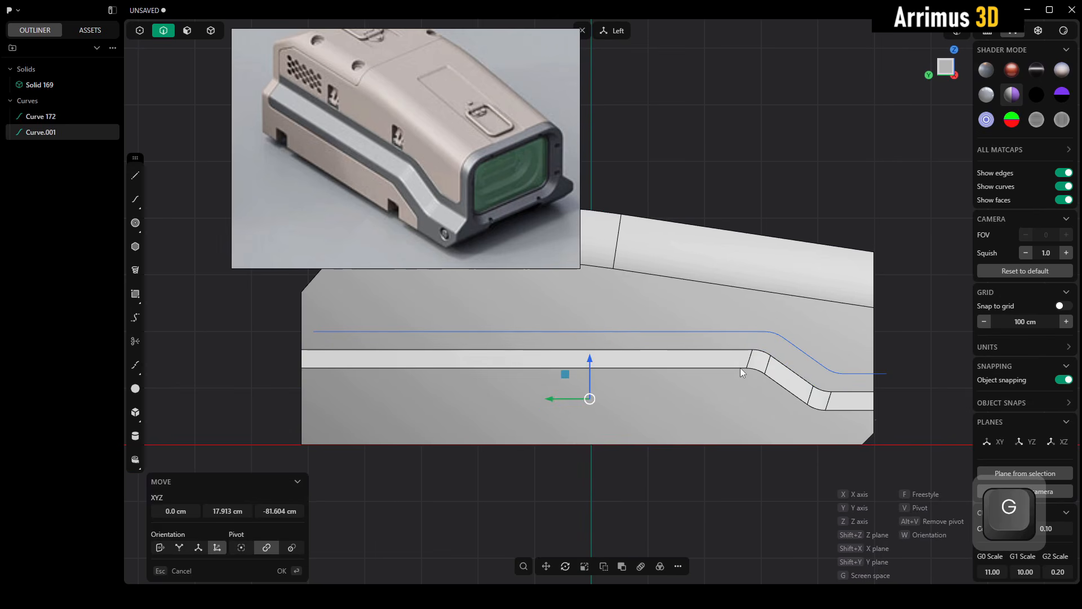
key(Escape)
click(904, 344)
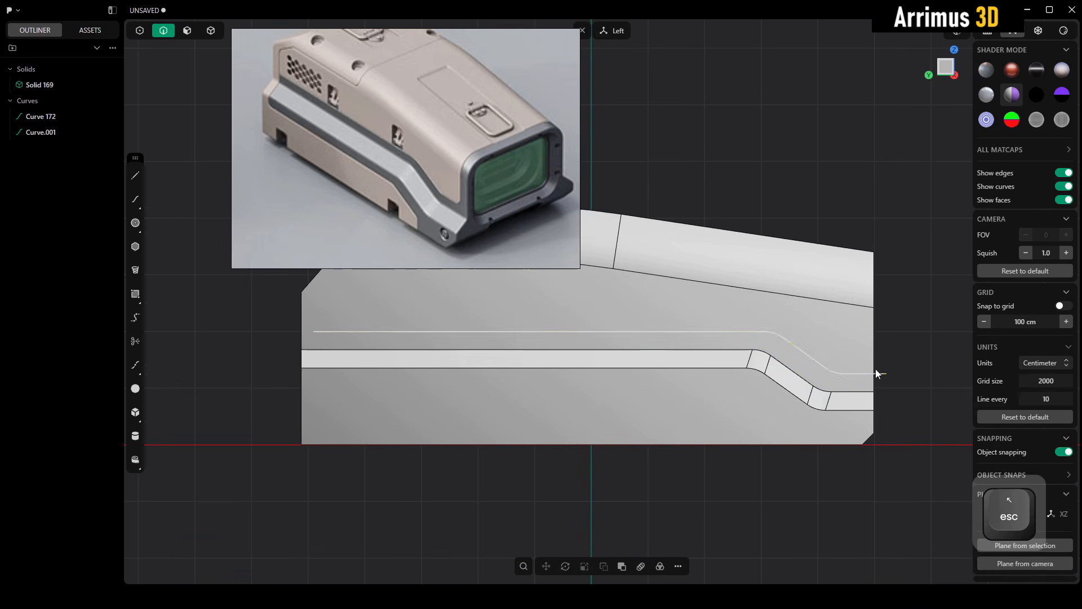
Move one of the two coincident curves straight down by about 81.6 cm in Z, below the side band.
click(871, 375)
key(g)
key(g)
key(Escape)
key(g)
key(z)
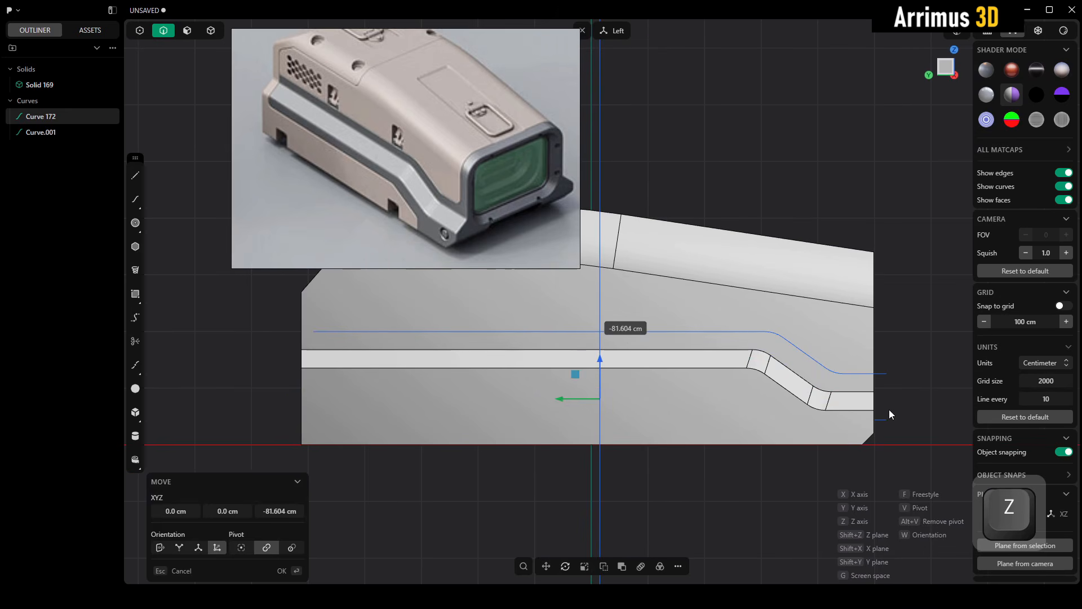
click(889, 412)
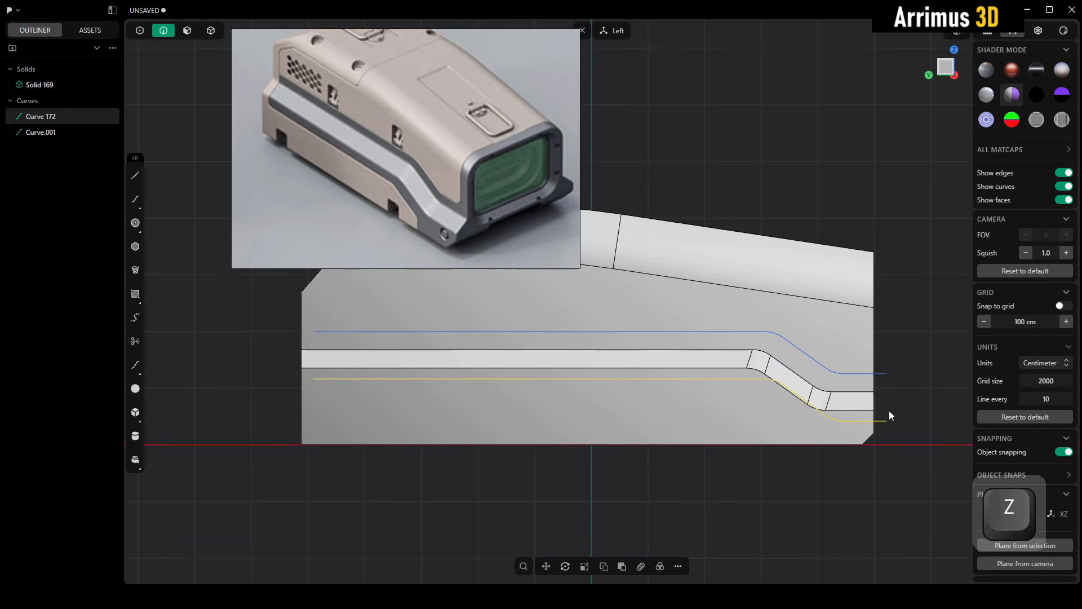
Shift the lower curve toward the rear and slightly down so its bend runs clear below the side band.
scroll(834, 402, up, 2)
key(g)
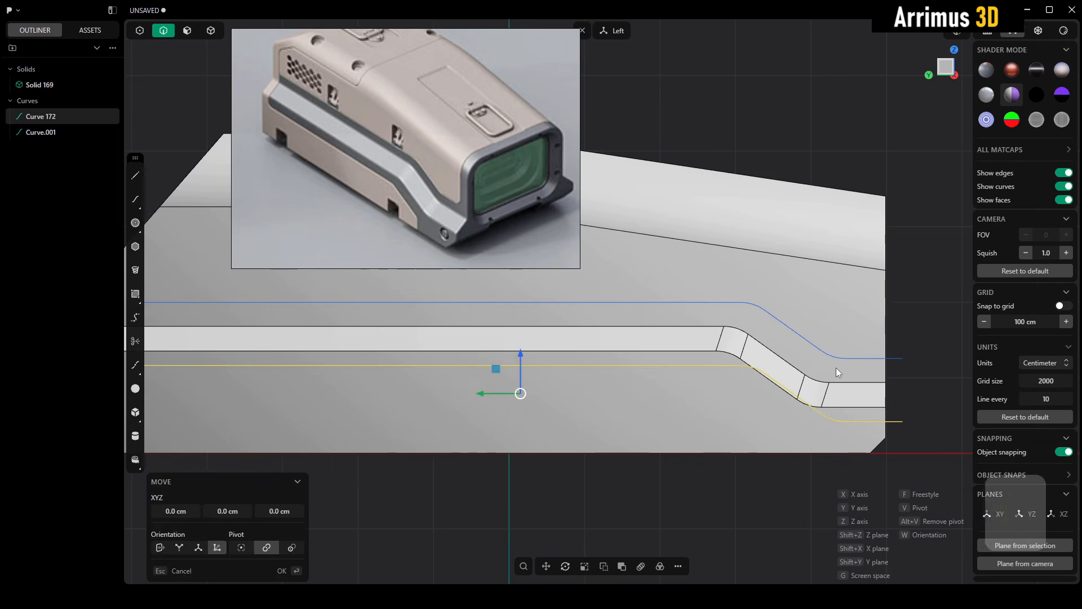
key(Escape)
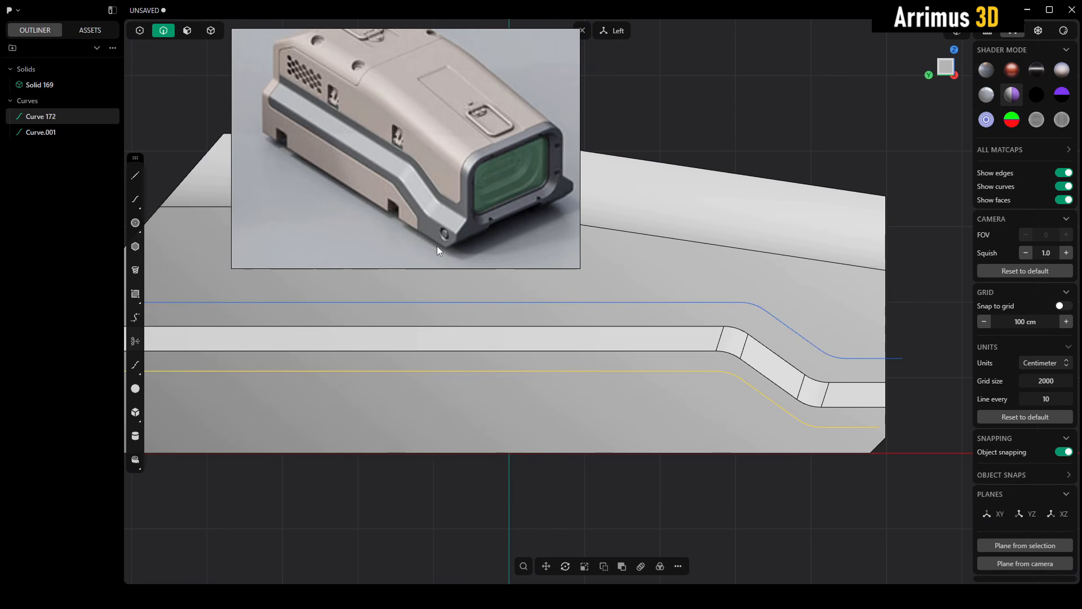
click(938, 370)
middle_drag(906, 417, 830, 376)
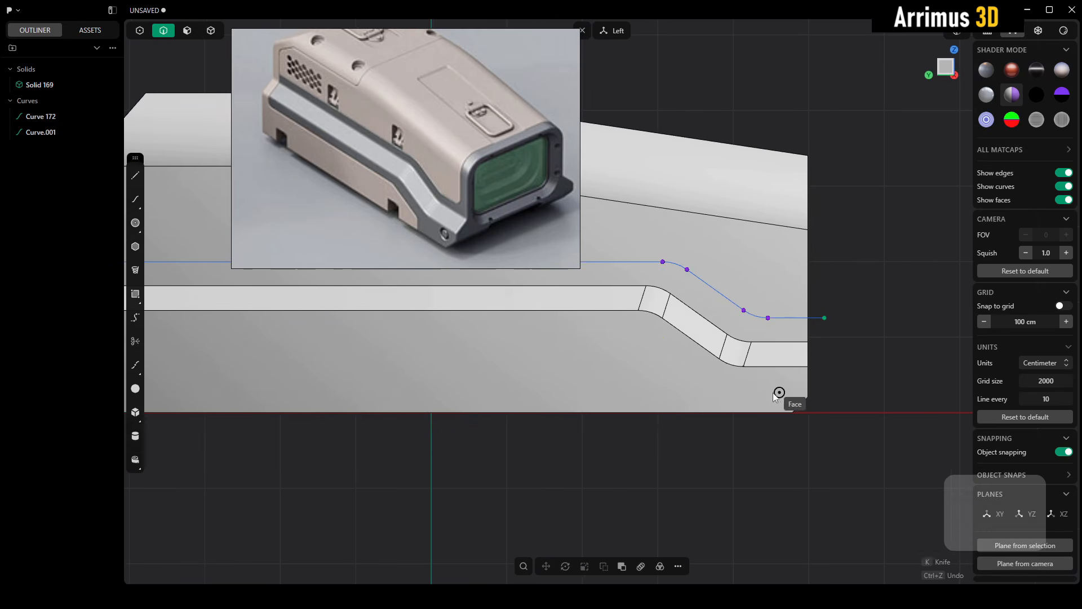
key(shift+a)
scroll(752, 407, up, 3)
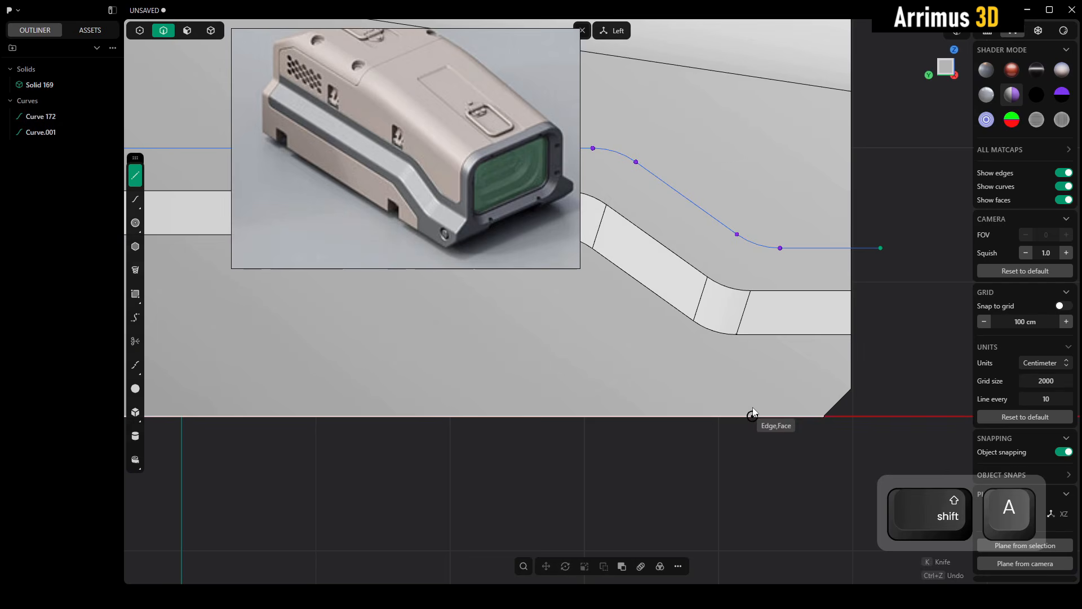
key(Escape)
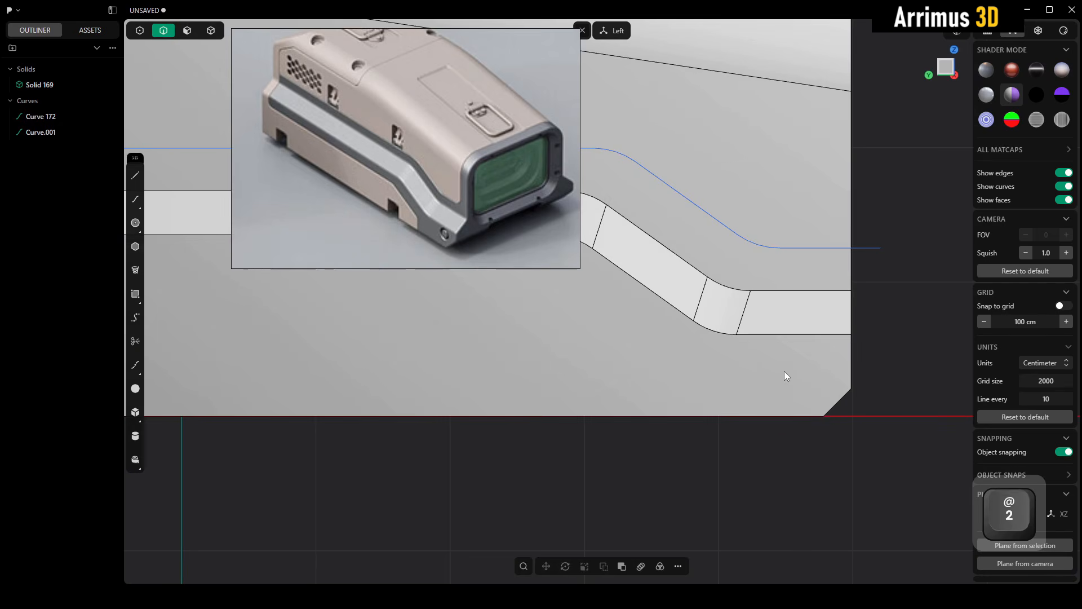
Turn on X-ray display, isolate the lower curve and switch to selecting its control points.
scroll(735, 363, down, 4)
key(alt)
key(alt+z)
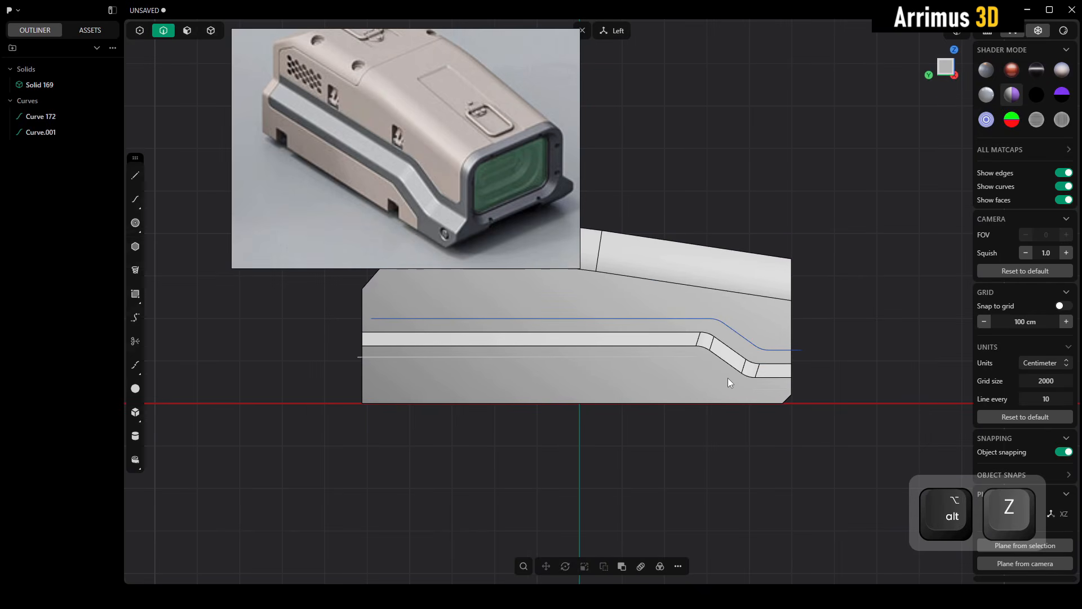
click(722, 373)
key(slash)
key(alt+q)
scroll(762, 396, up, 5)
key(1)
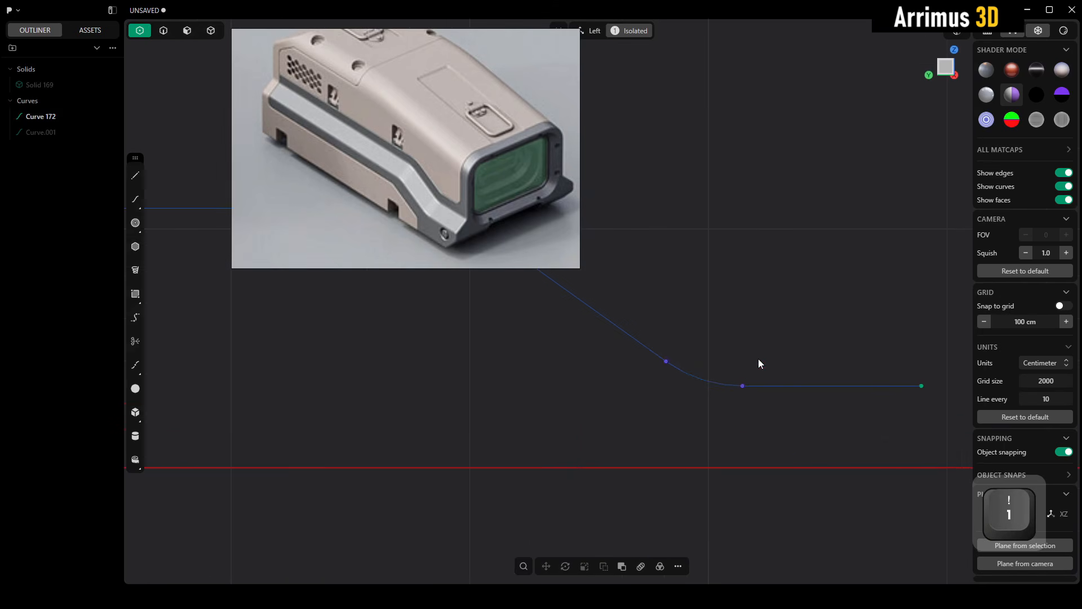
Delete the first point of the lower curve's second bend and the point at its front end.
click(668, 362)
key(x)
drag(929, 360, 890, 411)
key(x)
Draw a vertical line from the shortened curve's front end down past the level of the body's bottom.
shift+middle_drag(759, 425, 749, 398)
key(shift+a)
click(735, 364)
shift+middle_drag(746, 575, 736, 429)
click(735, 438)
scroll(746, 364, down, 5)
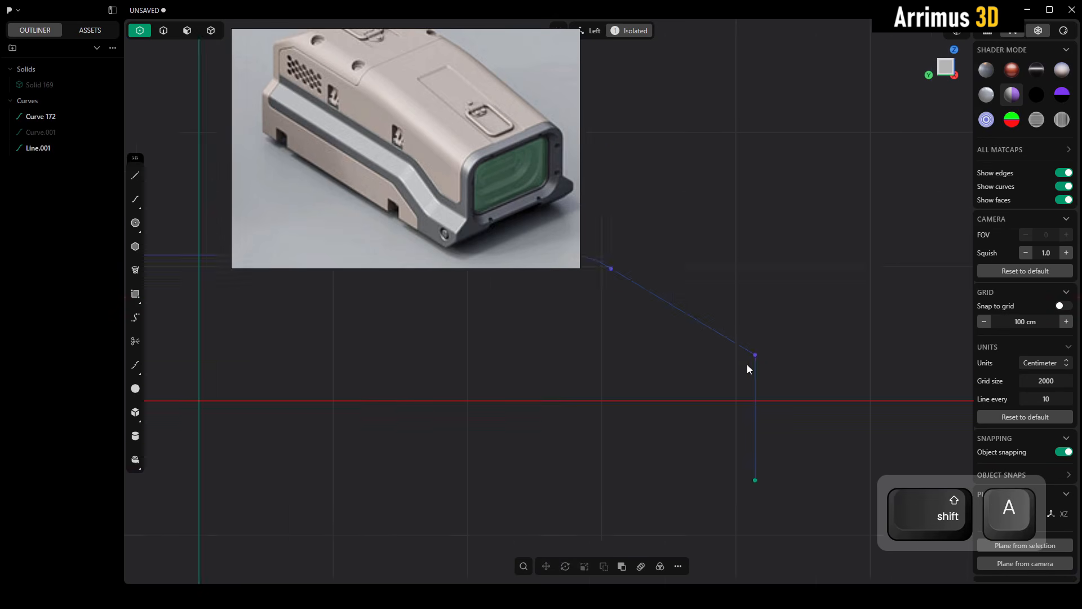
Join the vertical line and the lower curve into one curve.
key(2)
drag(804, 262, 715, 404)
key(j)
click(755, 345)
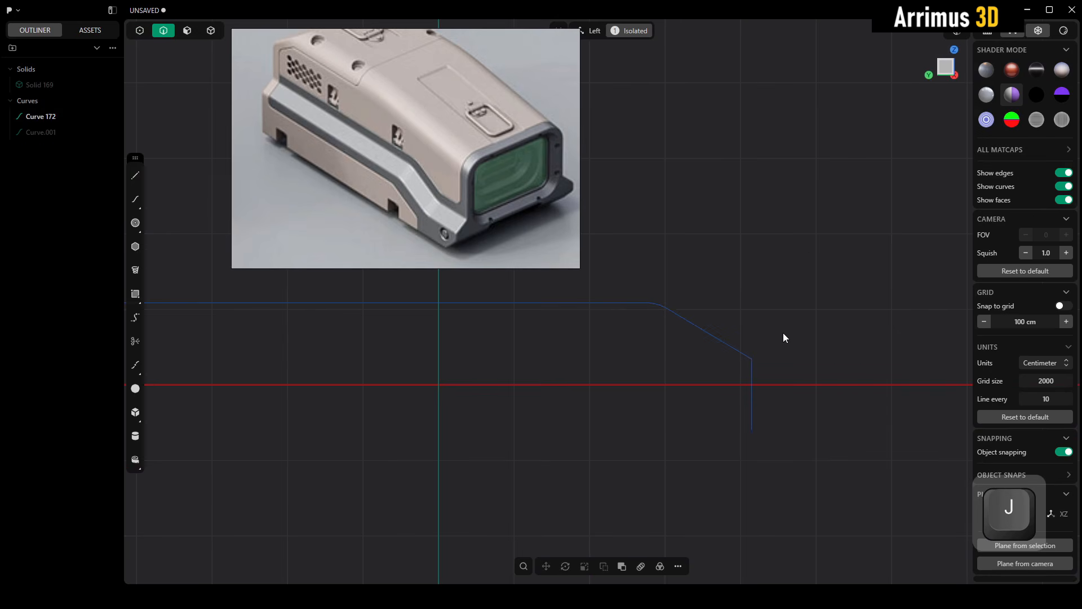
Fillet the corner between the sloped and vertical segments by about 32.4 cm, and show the hidden body again.
key(1)
drag(810, 296, 735, 372)
scroll(745, 346, up, 3)
key(b)
key(d)
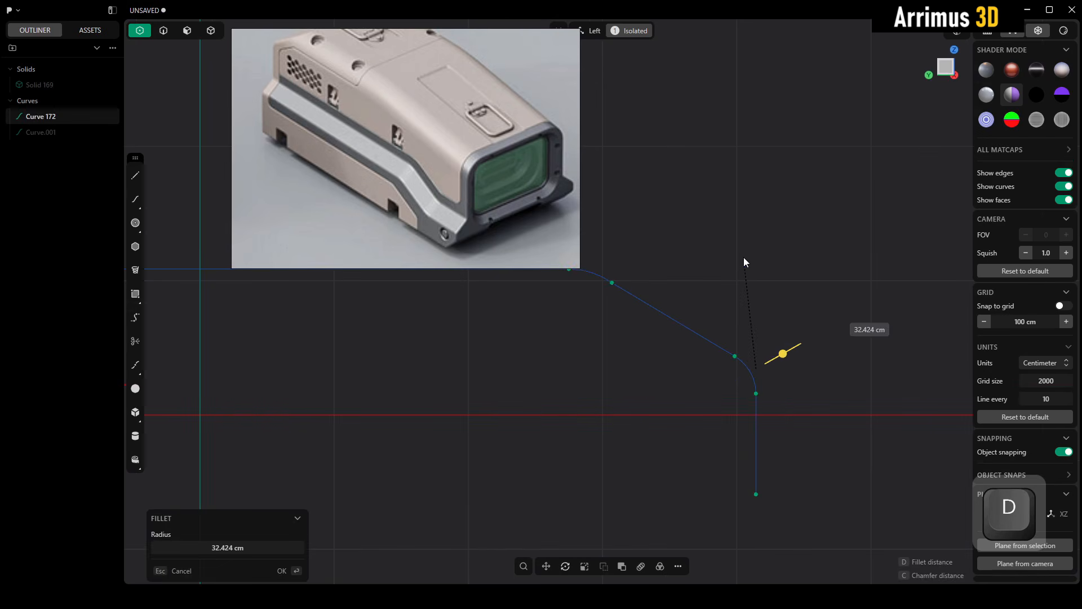
click(743, 257)
key(alt+q)
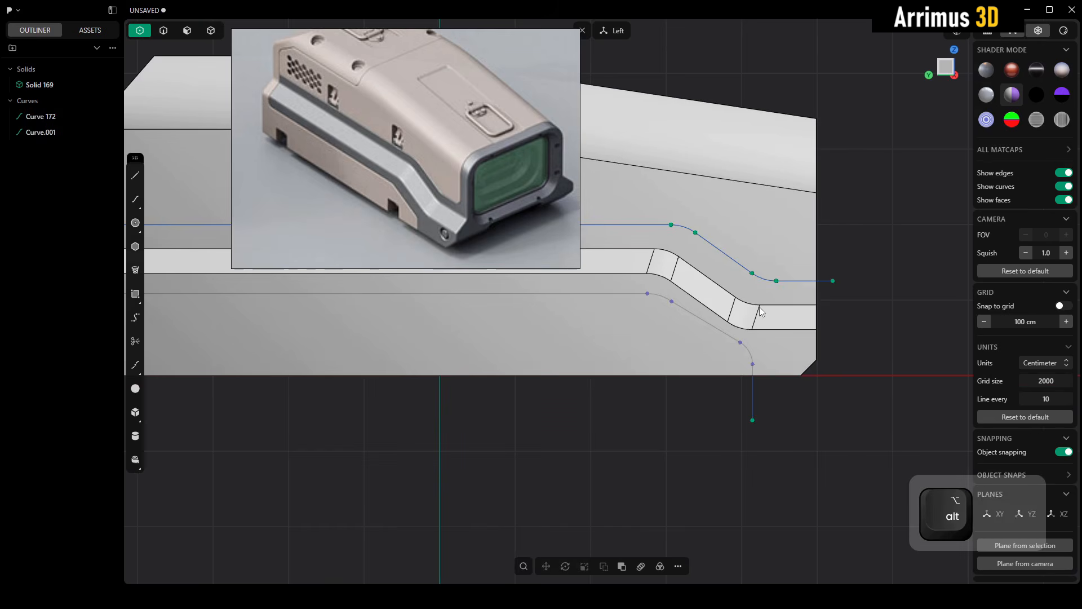
Draw a vertical line from the upper curve's front straight section up past the top of the body.
middle_drag(724, 266, 865, 370)
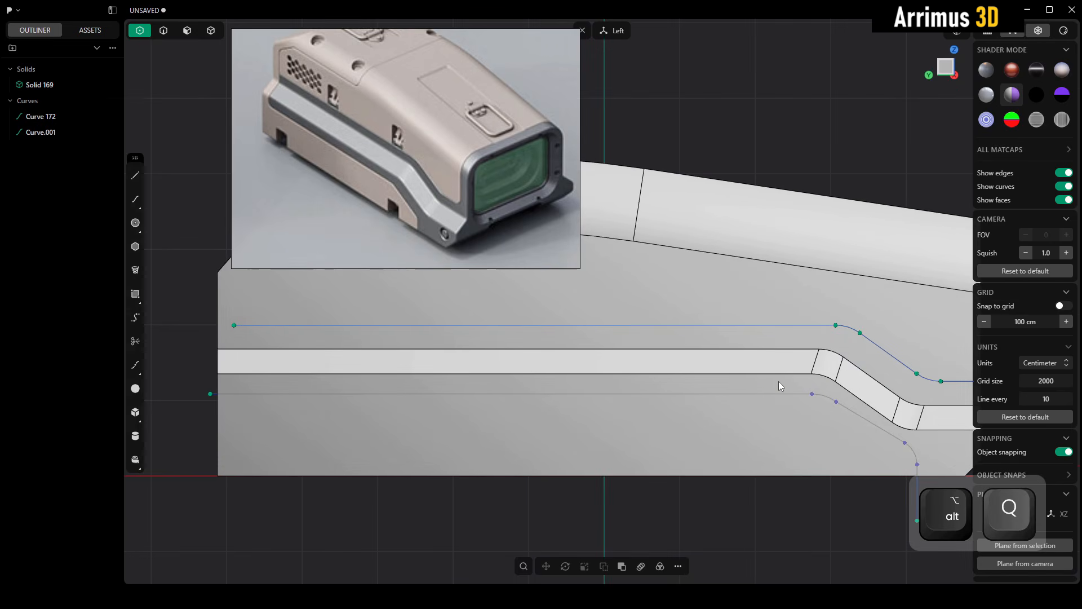
middle_drag(739, 377, 626, 410)
scroll(626, 410, down, 3)
key(2)
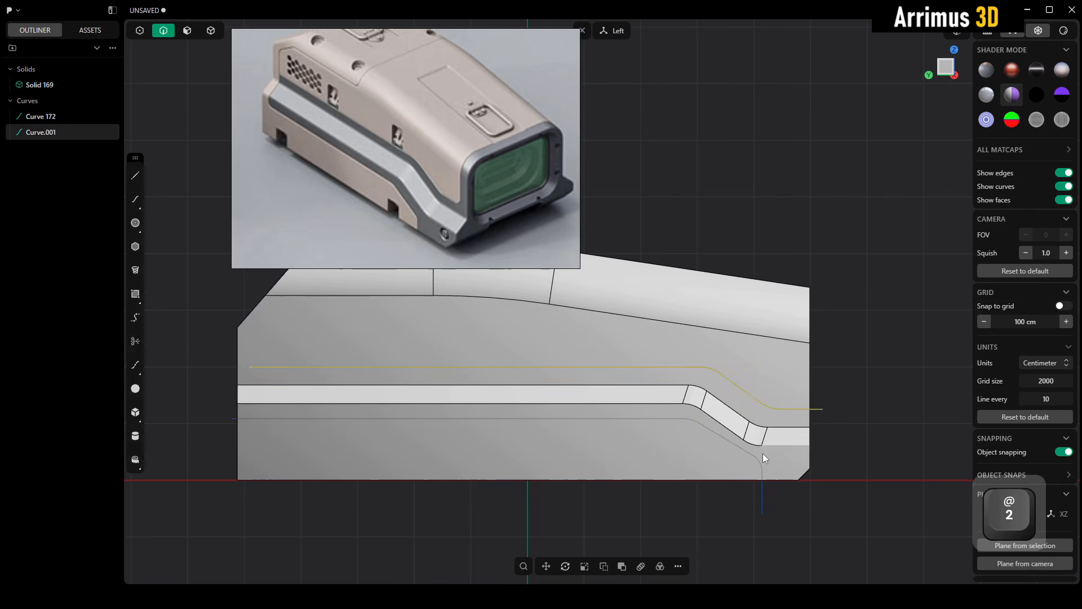
click(874, 410)
scroll(806, 394, up, 2)
key(shift+a)
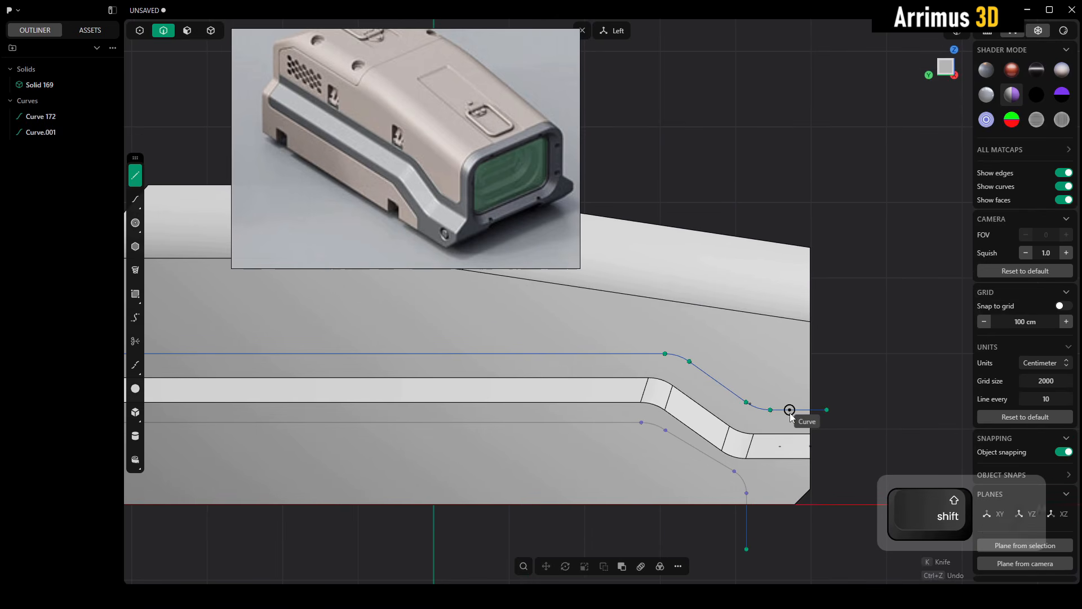
click(789, 409)
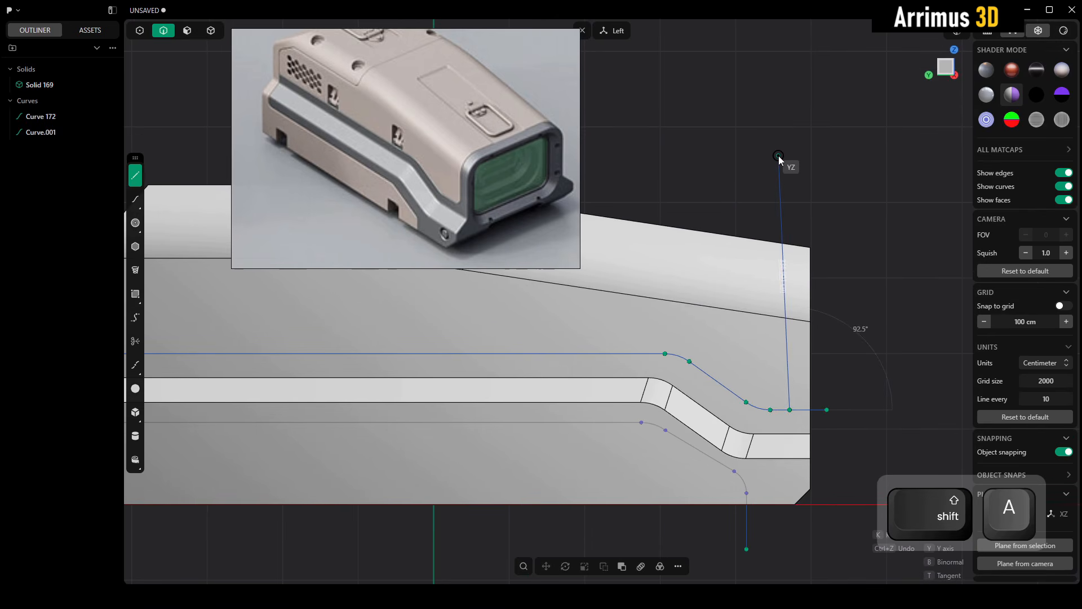
click(783, 159)
click(834, 151)
Draw a vertical line from the rear end of the upper curve down to the lower curve.
middle_drag(624, 337, 876, 347)
key(shift+a)
middle_drag(275, 400, 409, 392)
scroll(409, 398, up, 3)
key(shift+a)
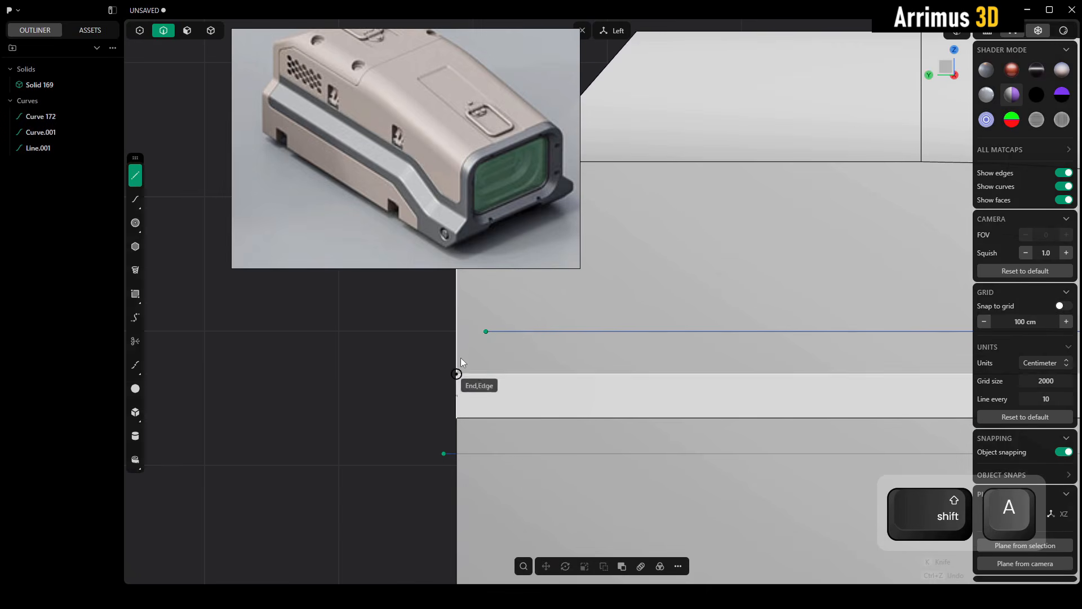
click(486, 331)
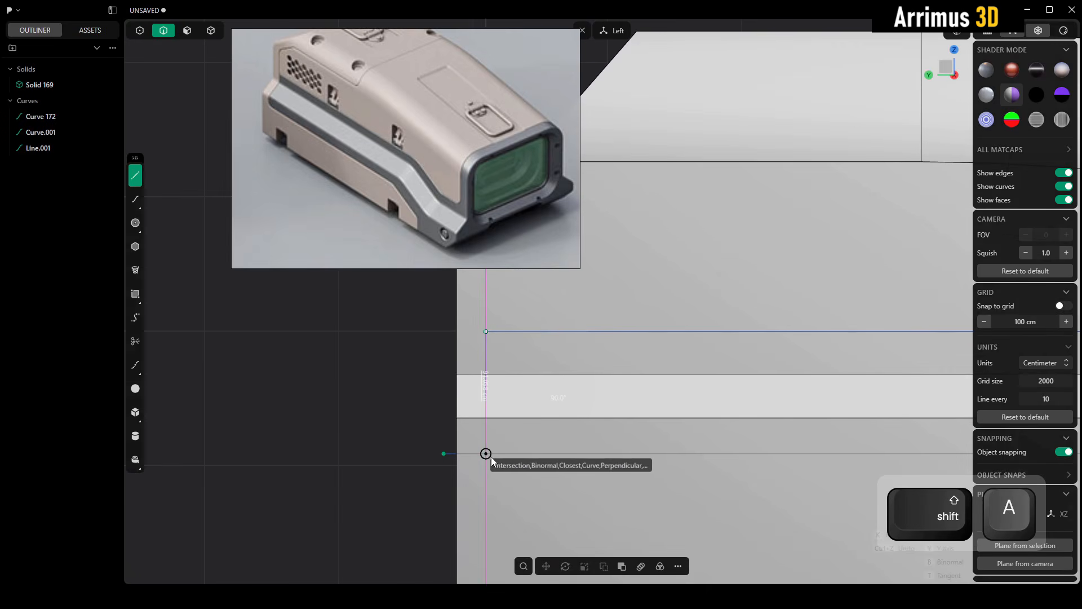
click(489, 456)
click(573, 437)
scroll(572, 431, down, 6)
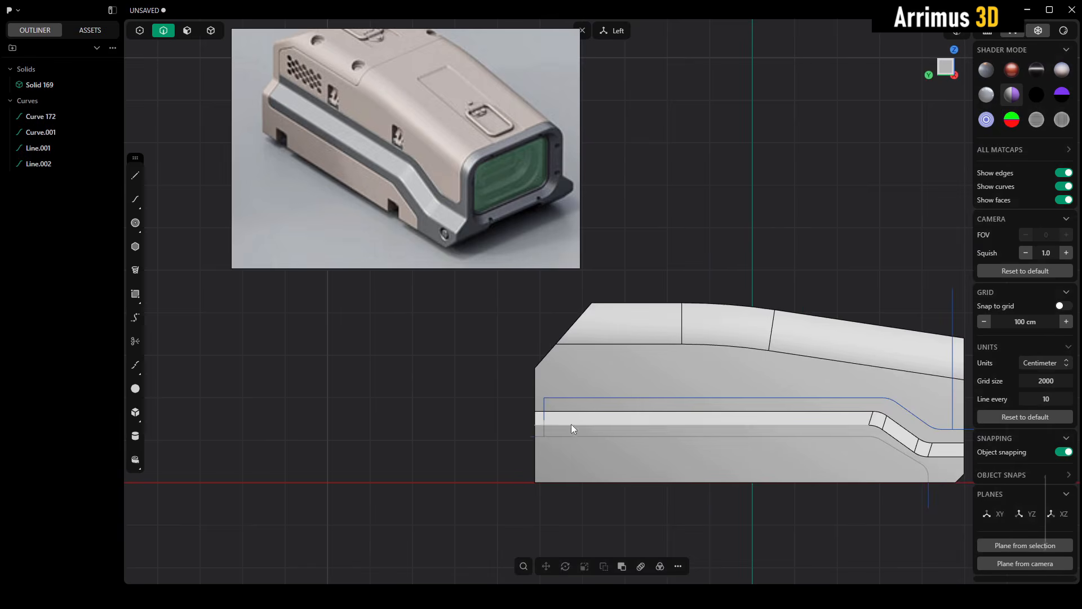
scroll(665, 409, up, 3)
key(2)
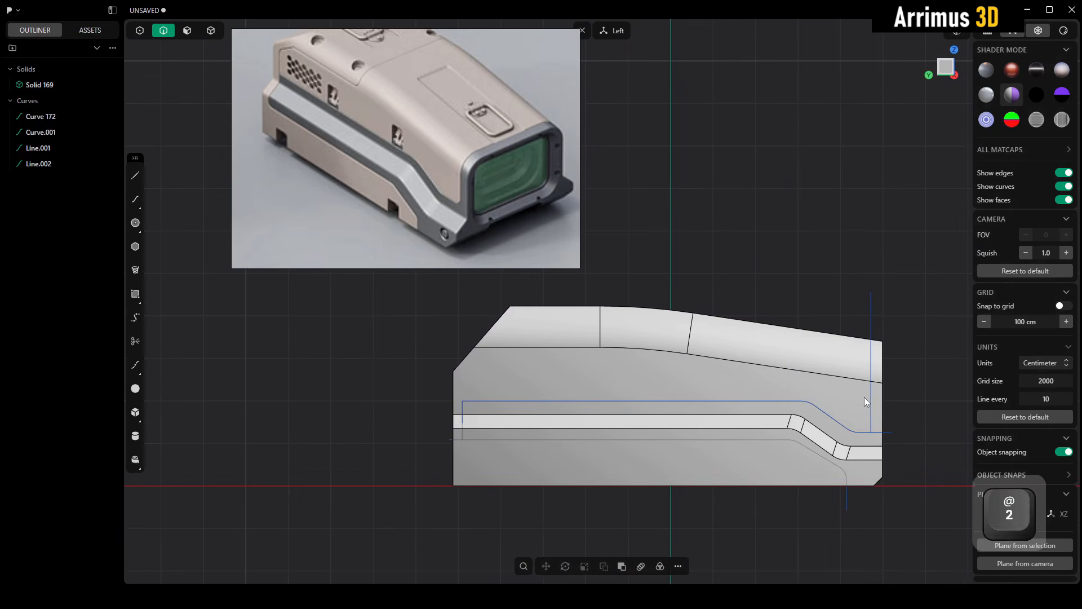
Isolate the two band curves and the two vertical lines.
click(864, 397)
shift+click(813, 399)
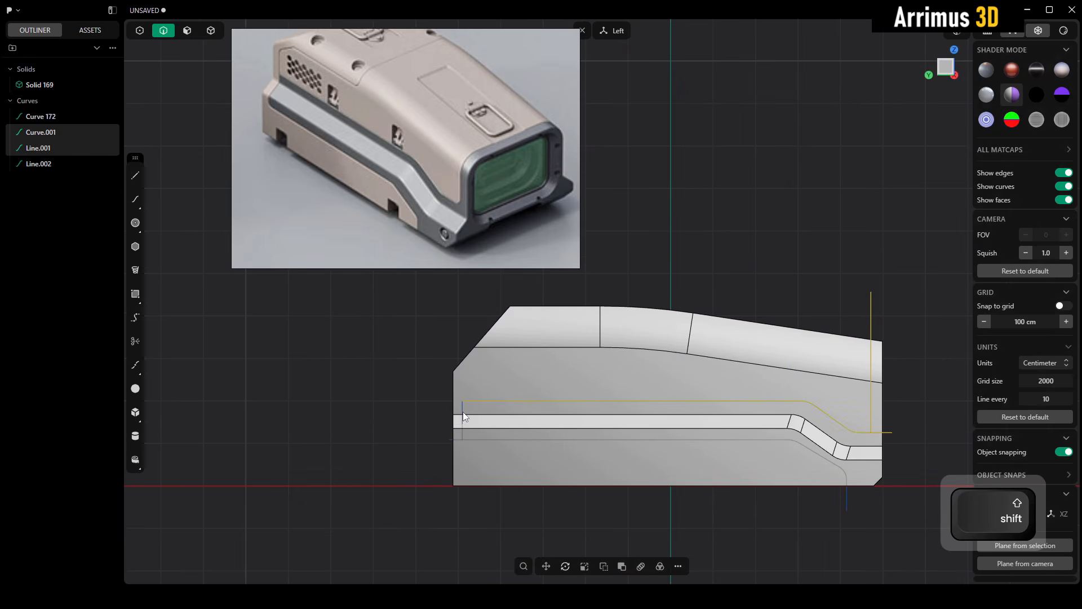
shift+click(462, 412)
shift+click(489, 437)
key(alt+q)
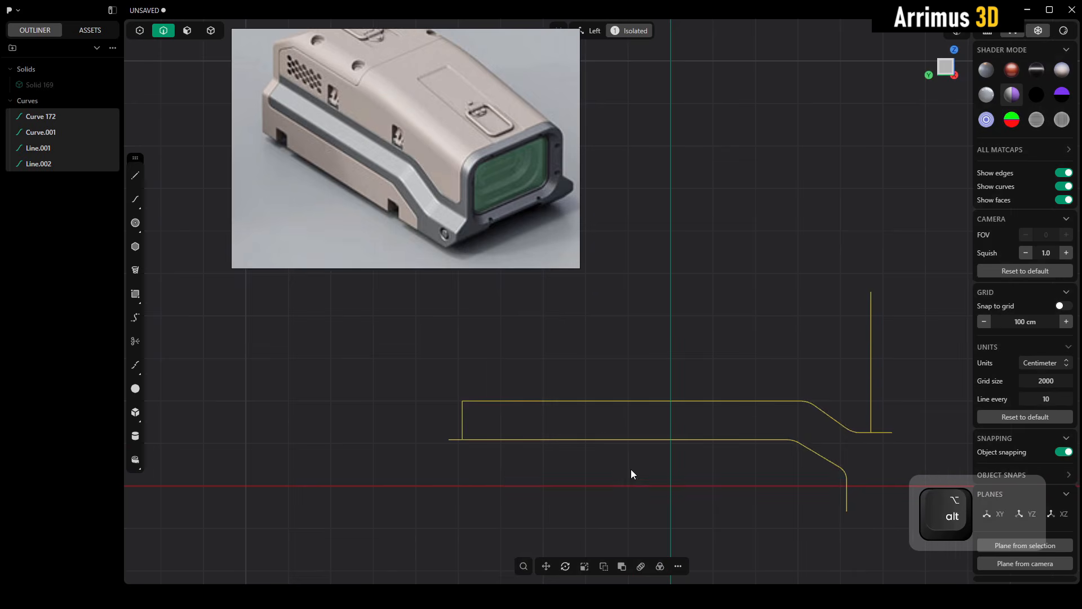
Trim the lower curve's overhang behind the rear vertical line and the upper curve's overhang past the front vertical line.
key(t)
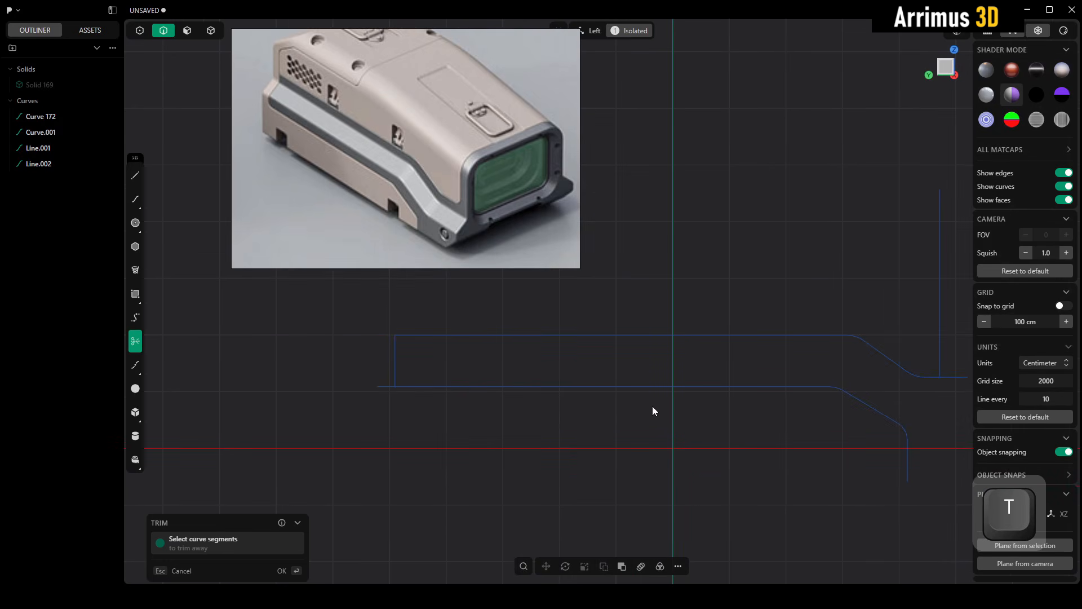
scroll(377, 397, up, 5)
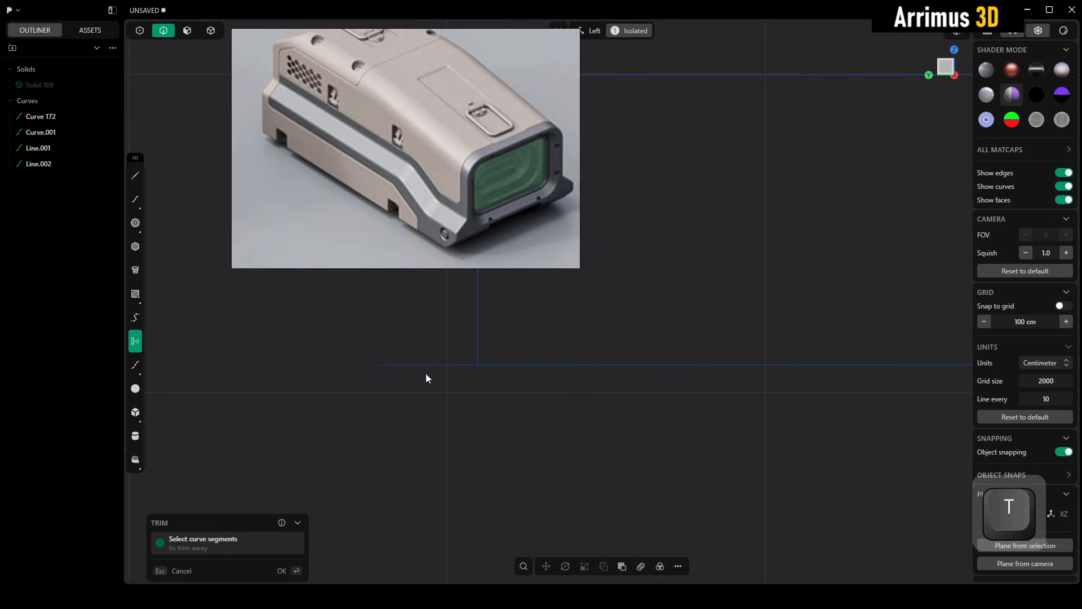
click(427, 371)
scroll(525, 374, down, 4)
right_drag(646, 348, 515, 457)
click(375, 389)
right_drag(801, 386, 374, 381)
scroll(374, 381, down, 2)
scroll(677, 417, up, 3)
click(698, 434)
scroll(721, 383, down, 4)
key(Return)
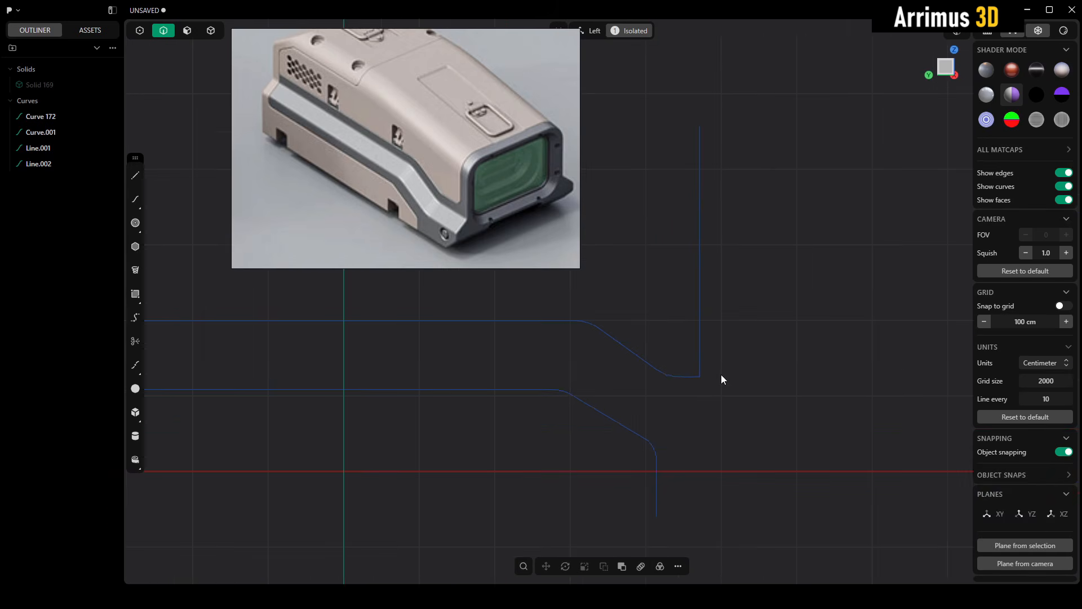
Join the trimmed curves and vertical lines into one continuous curve.
scroll(721, 376, down, 2)
drag(824, 210, 350, 478)
key(j)
click(723, 378)
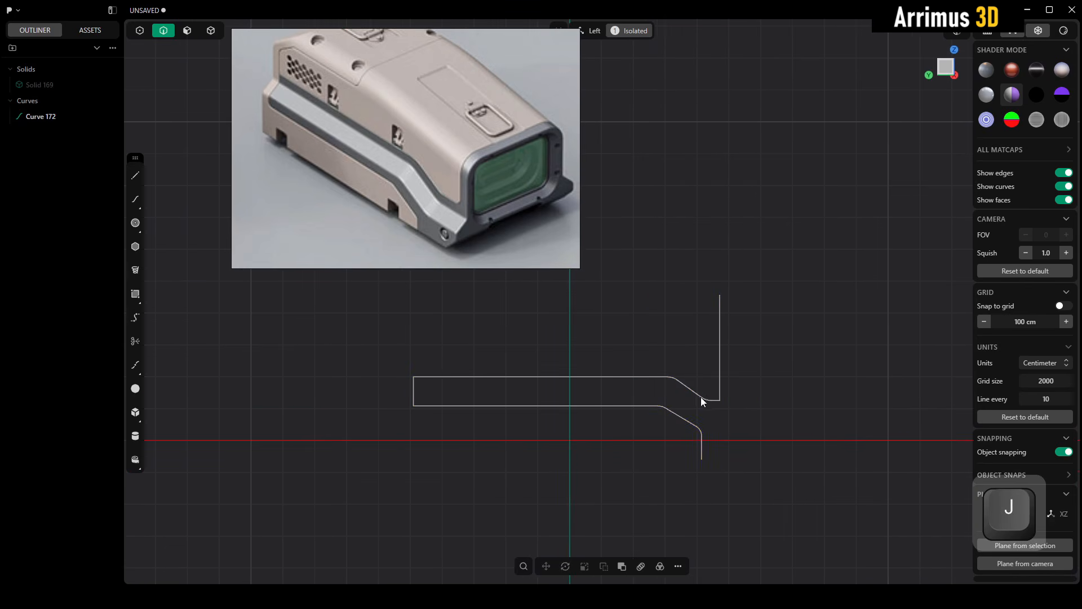
Fillet the corner between the upper curve's short front section and the front vertical line by about 16.7 cm, and show the body again.
scroll(732, 395, up, 3)
key(1)
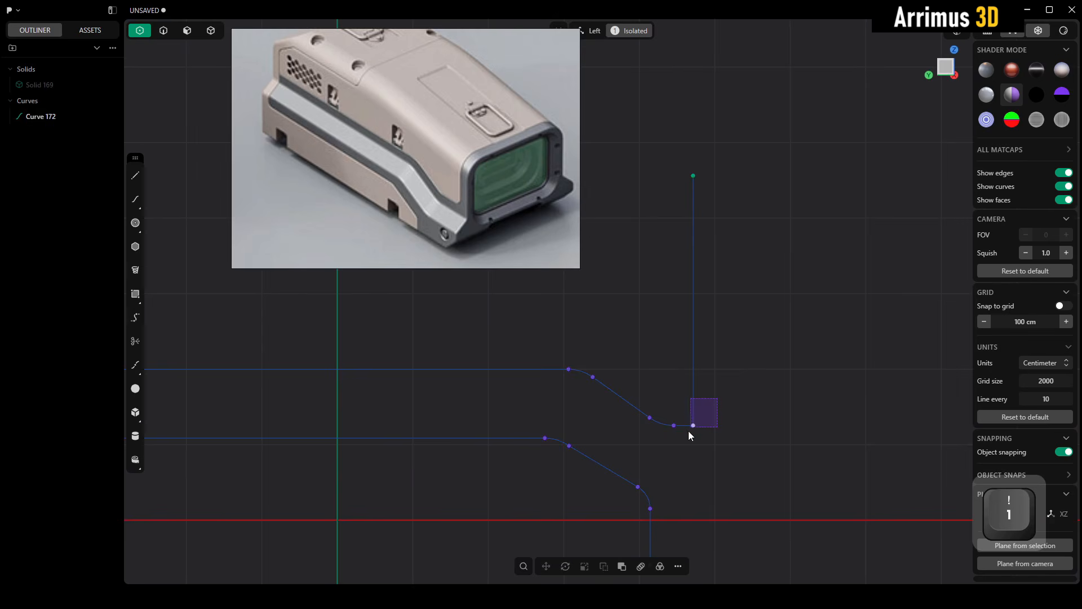
drag(688, 433, 688, 431)
key(b)
scroll(694, 395, up, 2)
key(d)
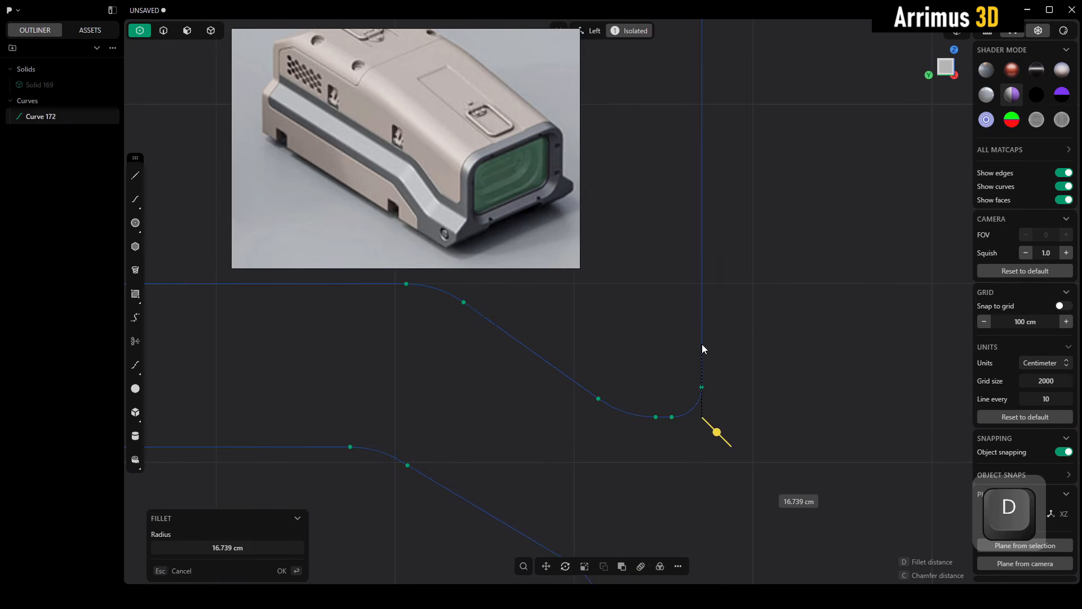
click(701, 348)
ctrl+middle_drag(515, 433, 645, 318)
click(664, 399)
middle_drag(665, 367, 659, 323)
scroll(631, 313, up, 3)
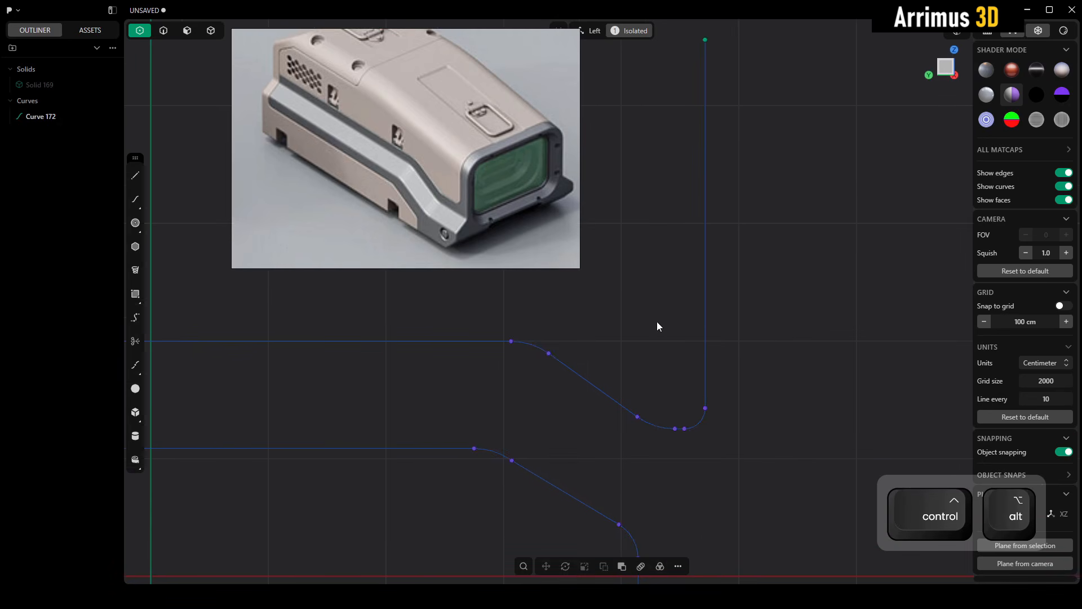
middle_drag(669, 361, 674, 344)
key(q)
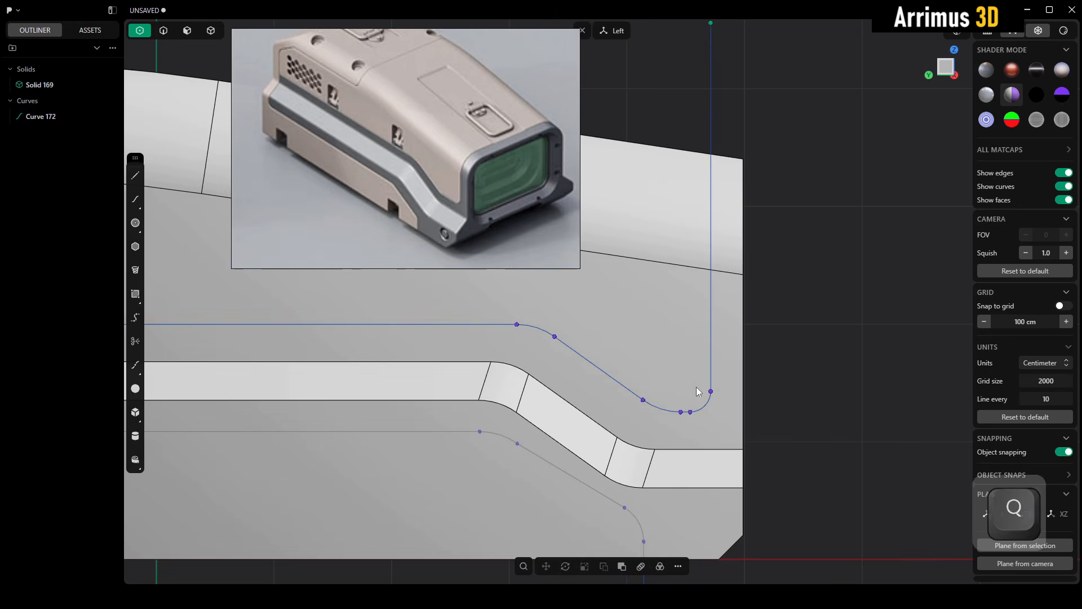
scroll(657, 385, up, 3)
drag(711, 392, 613, 473)
shift+drag(634, 263, 366, 391)
scroll(512, 389, down, 5)
key(g)
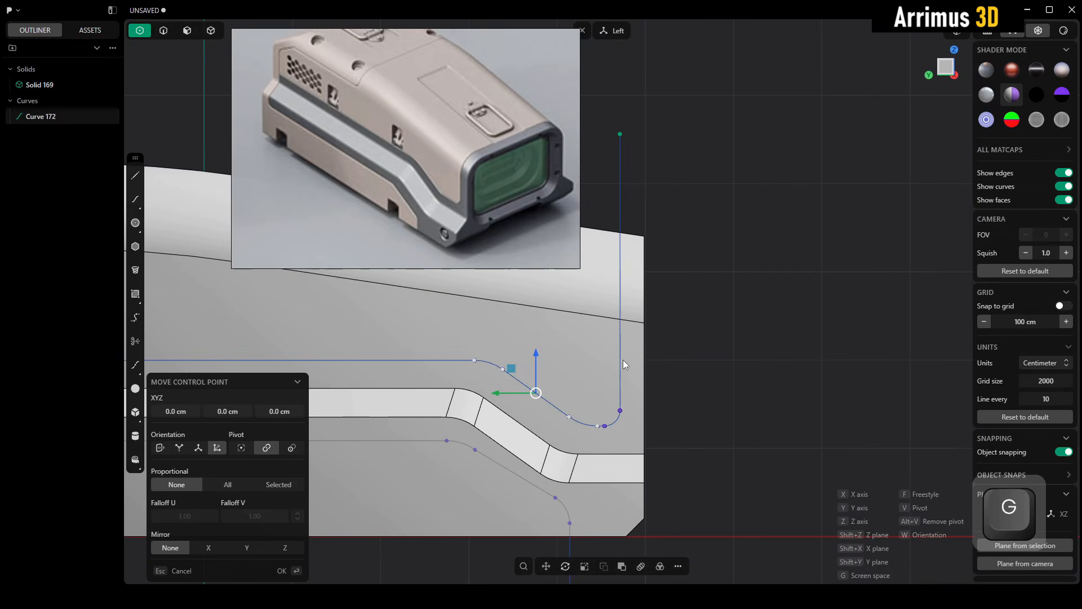
key(y)
key(Escape)
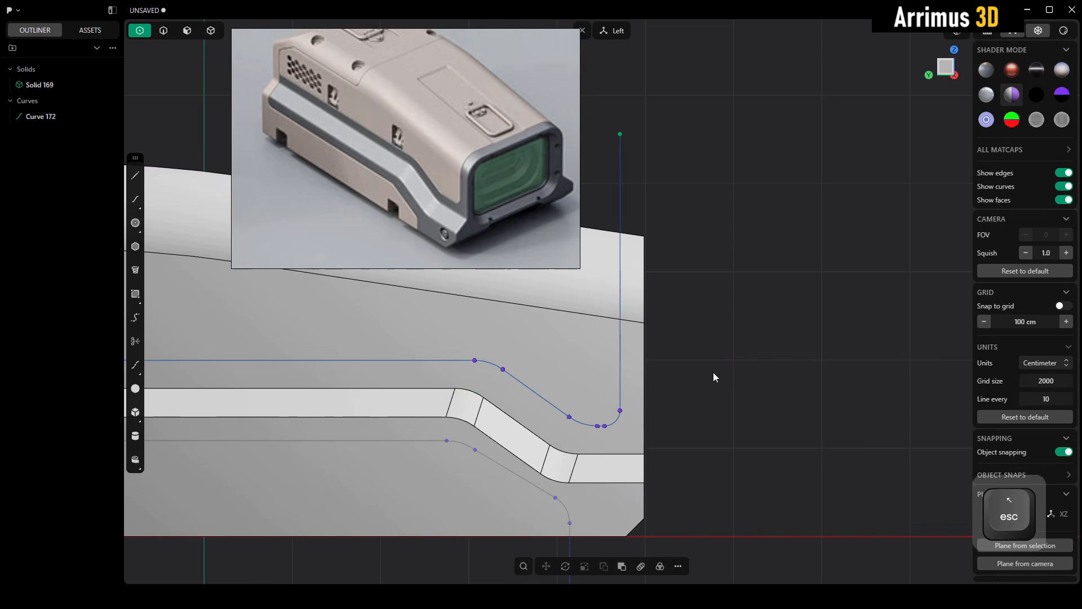
Isolate the joined curve and undo its front corner fillet.
key(alt+q)
key(ctrl+z)
key(ctrl+z)
key(ctrl+z)
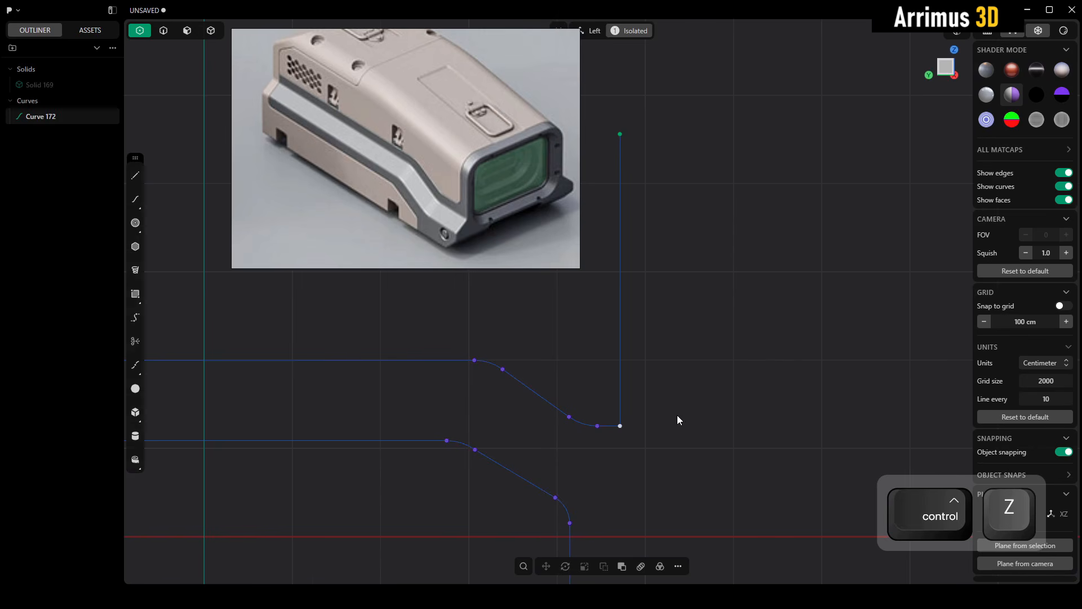
Try to move the control points of the upper curve's sloped section along the Y axis.
click(679, 415)
middle_drag(597, 388, 617, 371)
drag(630, 301, 461, 415)
key(g)
key(y)
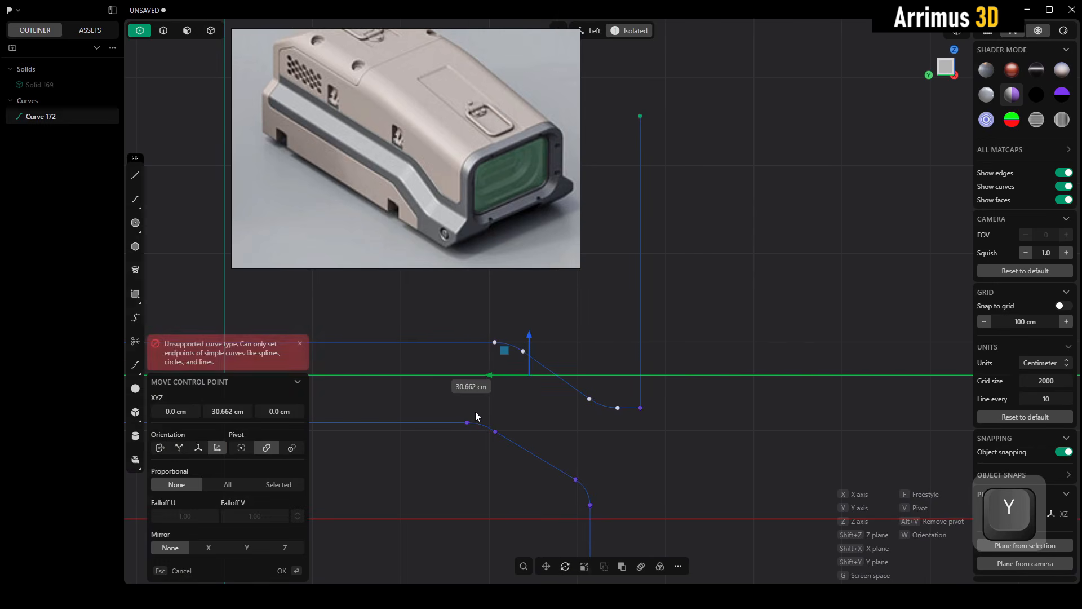
key(Escape)
drag(548, 331, 450, 385)
key(g)
key(y)
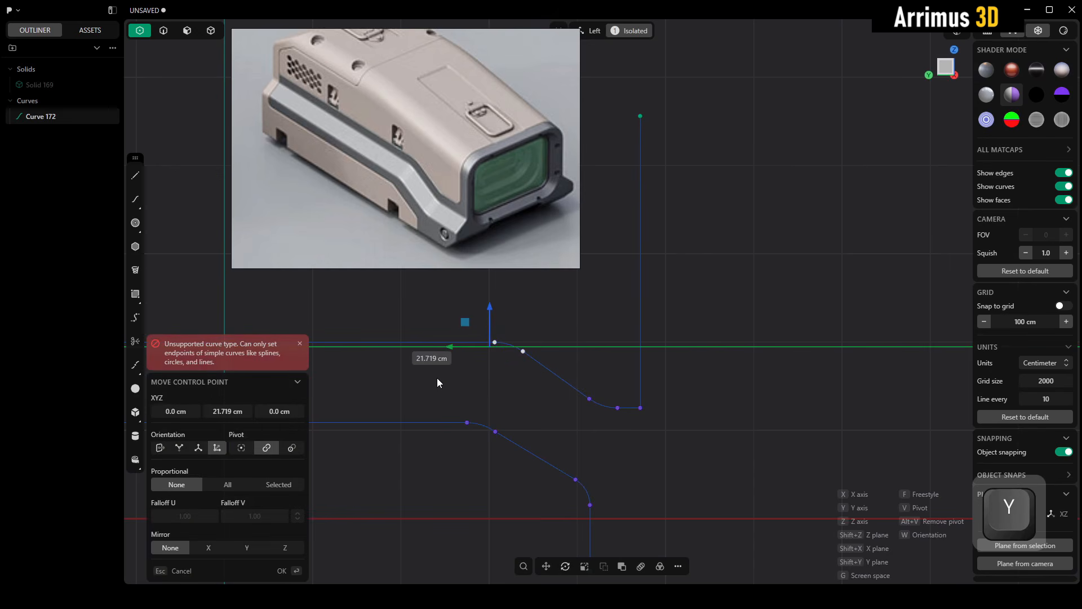
key(Escape)
Delete one fillet point at each end of the upper curve's slope to leave single sharp corner points.
middle_drag(434, 376, 658, 420)
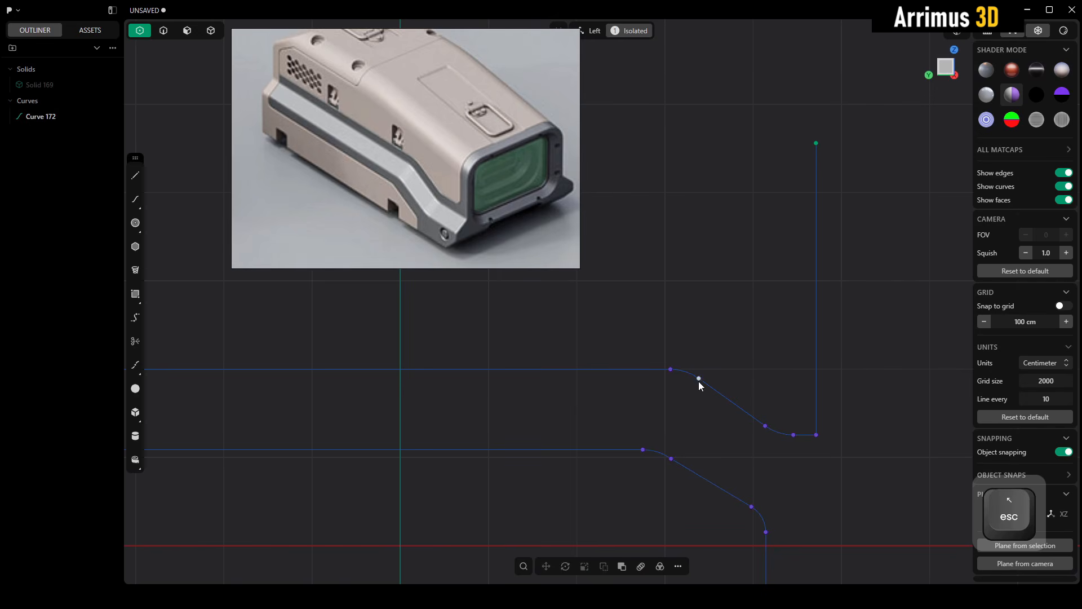
key(x)
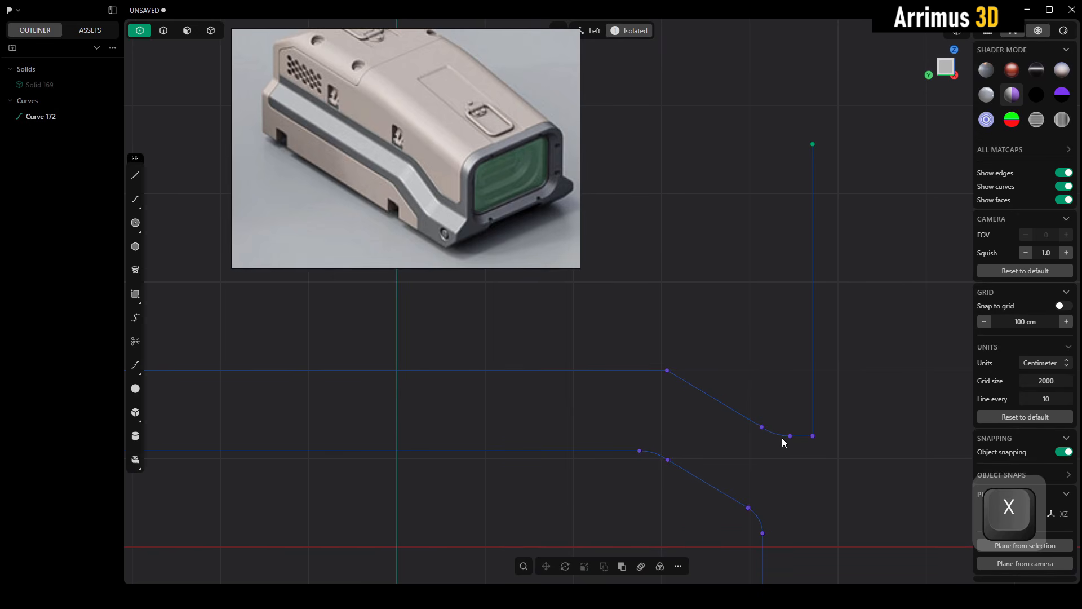
key(x)
Move the slope's two corner points about 29 cm along Y toward the rear.
drag(777, 338, 754, 451)
shift+drag(698, 320, 630, 399)
key(g)
key(y)
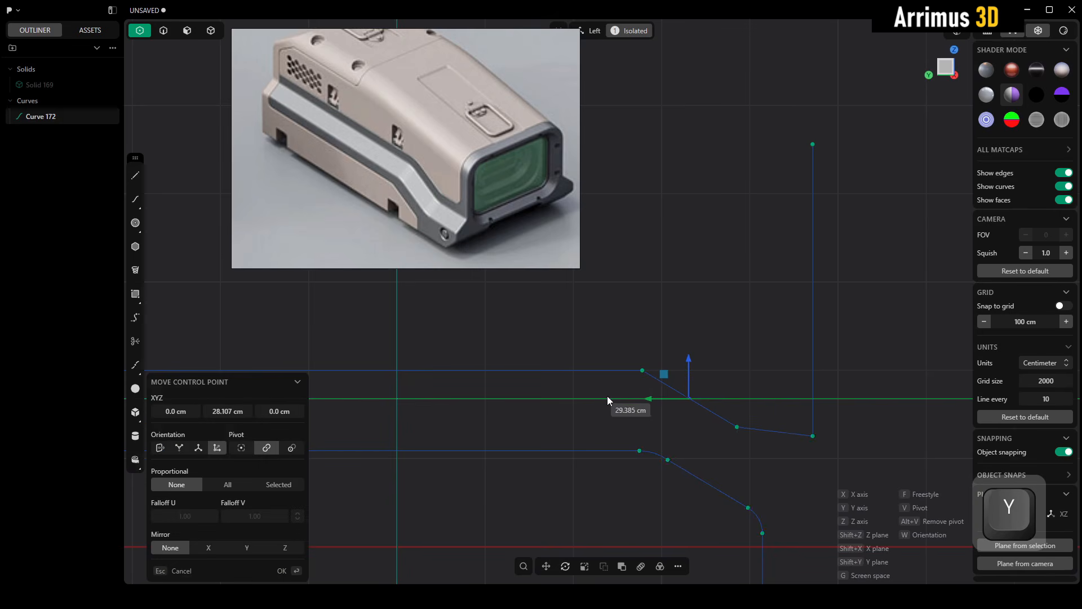
click(608, 396)
scroll(671, 385, up, 5)
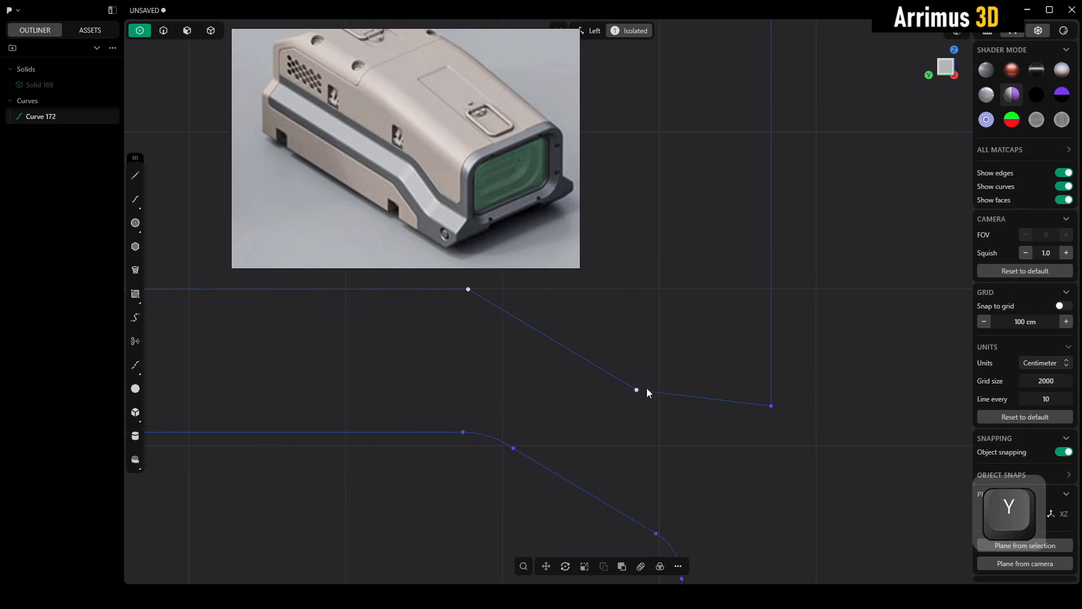
click(654, 306)
scroll(698, 331, down, 3)
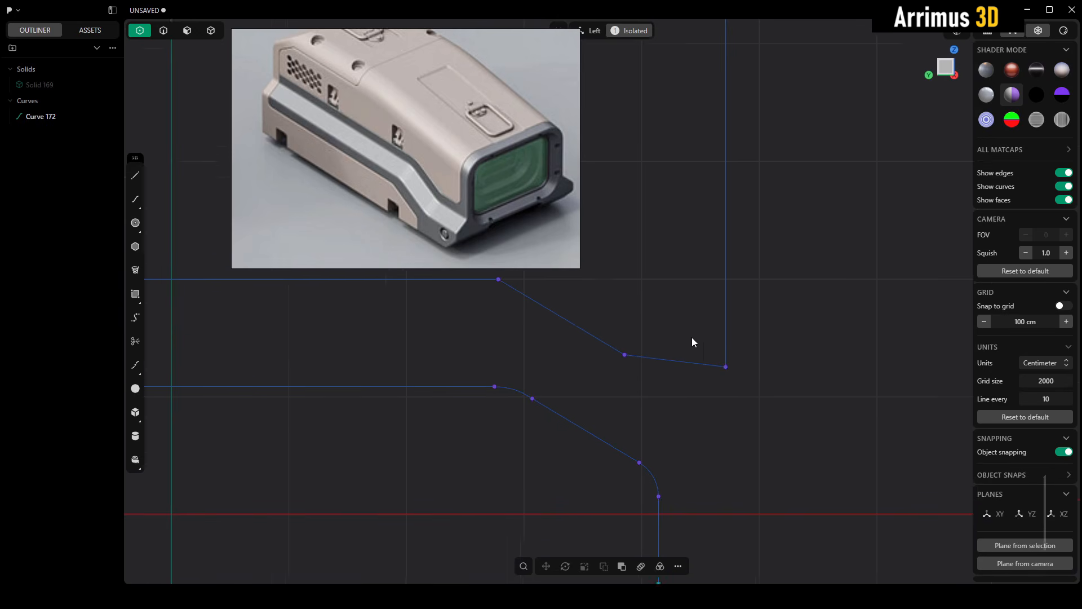
click(709, 383)
key(d)
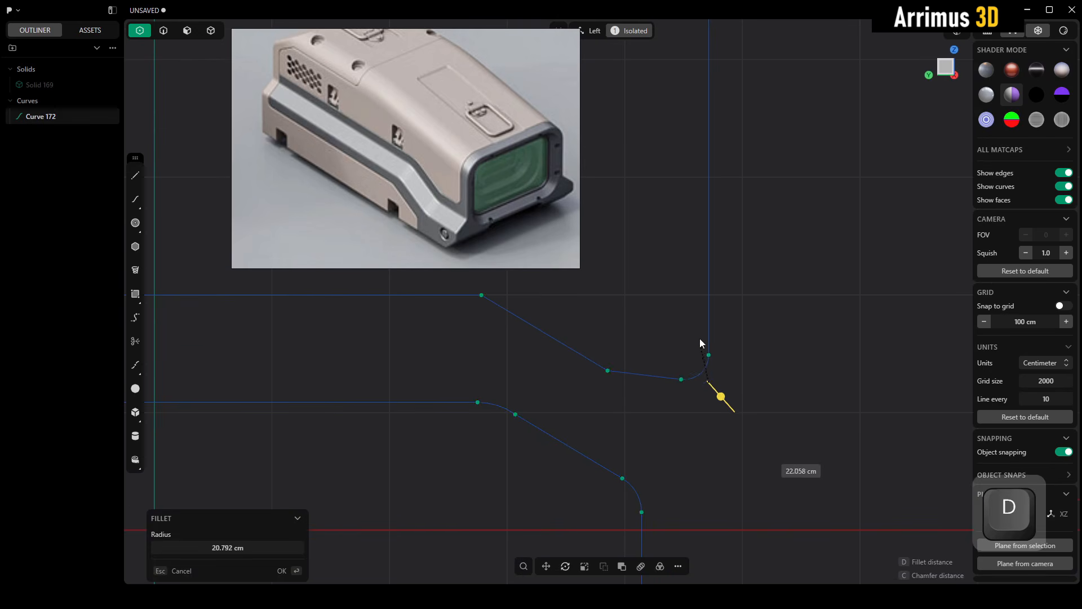
key(Escape)
Move the slope's lower corner point down about 10.3 cm along Z, snapping it level with the front corner point.
click(607, 370)
scroll(645, 370, up, 4)
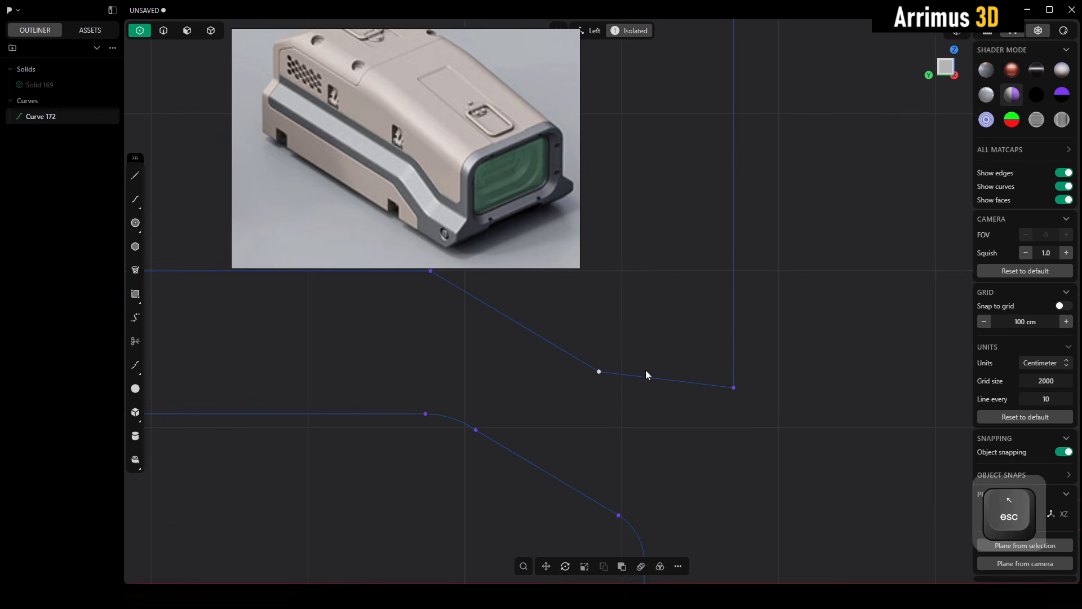
key(g)
key(z)
key(ctrl)
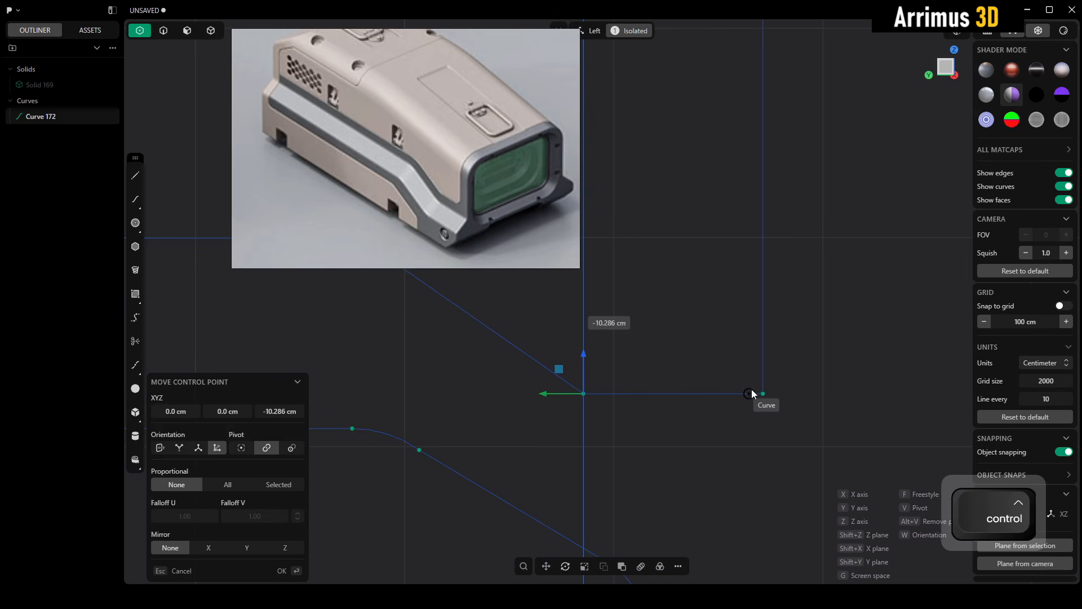
click(762, 395)
scroll(723, 330, down, 5)
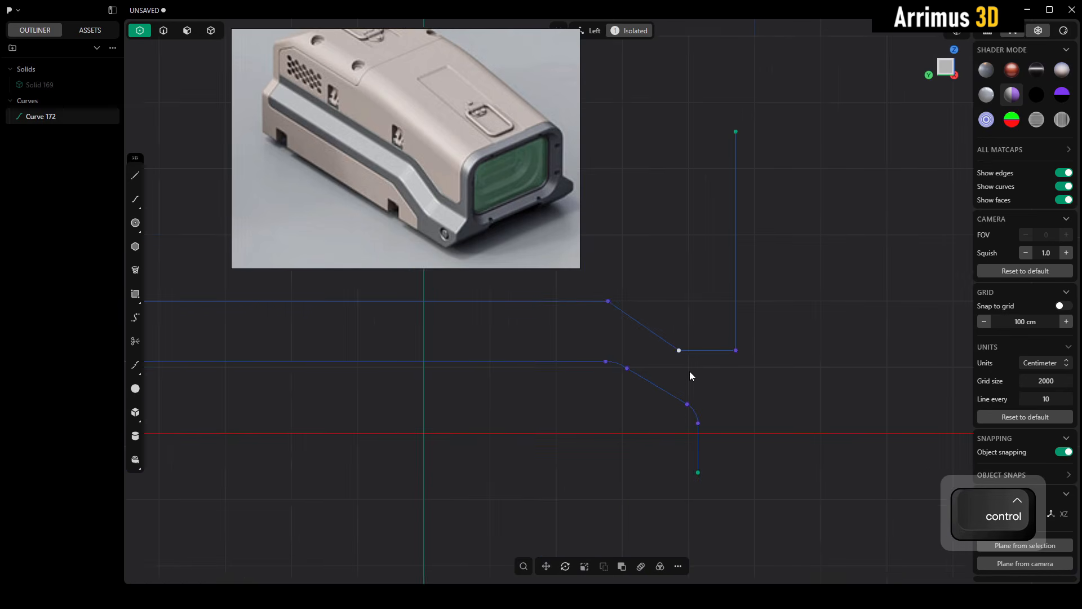
click(689, 371)
Show the body again and move the slope's two corner points about 11.5 cm along Y toward the front.
shift+middle_drag(632, 398, 694, 416)
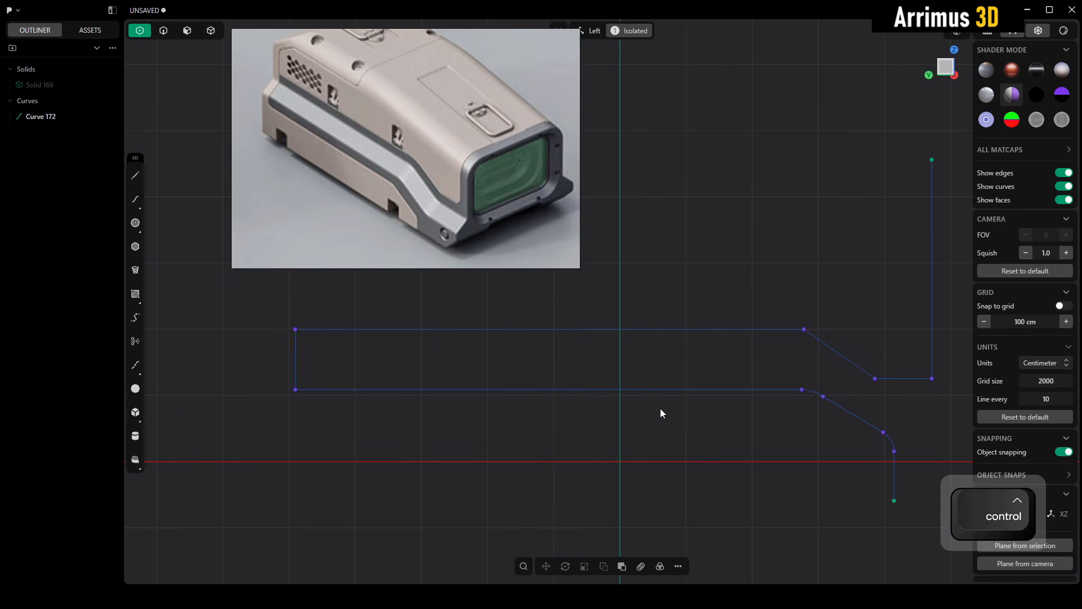
key(alt+q)
middle_drag(833, 388, 702, 381)
scroll(703, 381, up, 4)
key(2)
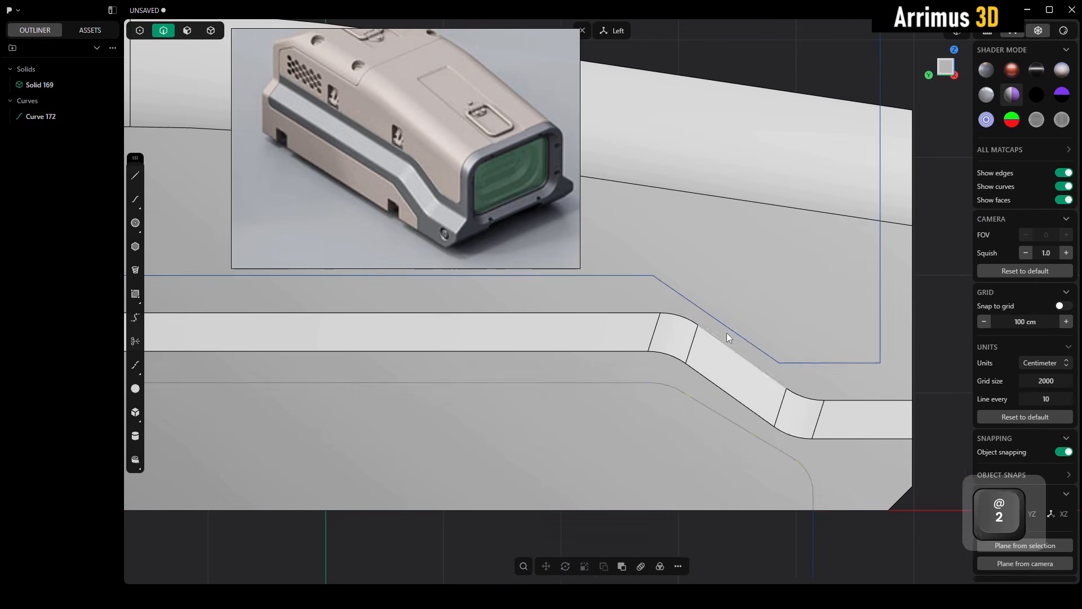
click(725, 328)
key(1)
shift+drag(780, 303, 738, 390)
key(g)
key(y)
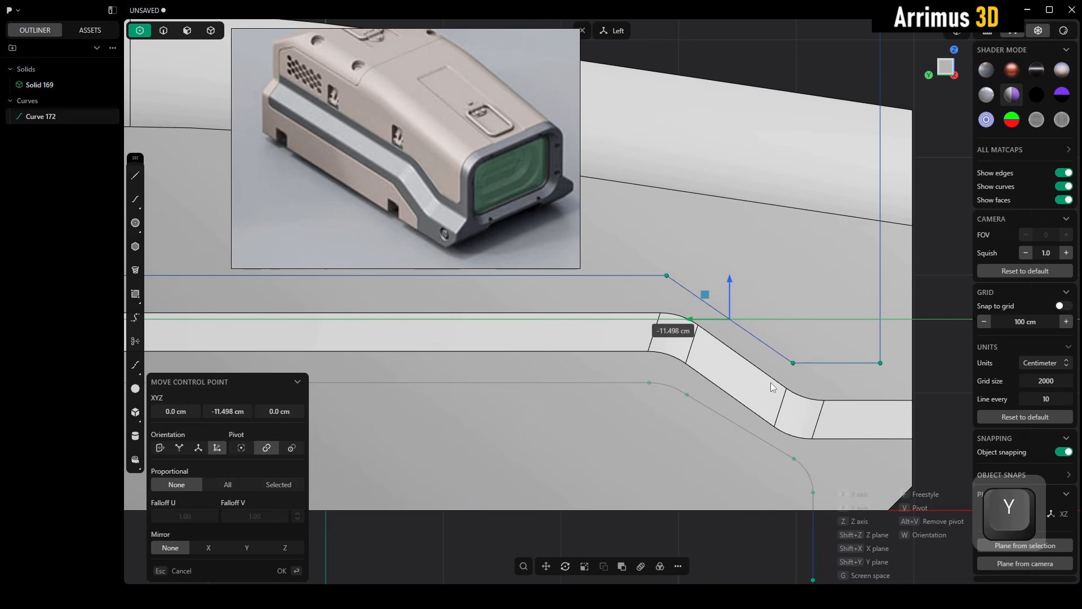
click(772, 382)
Offset the body's front face slightly outward.
middle_drag(678, 362, 766, 288)
key(3)
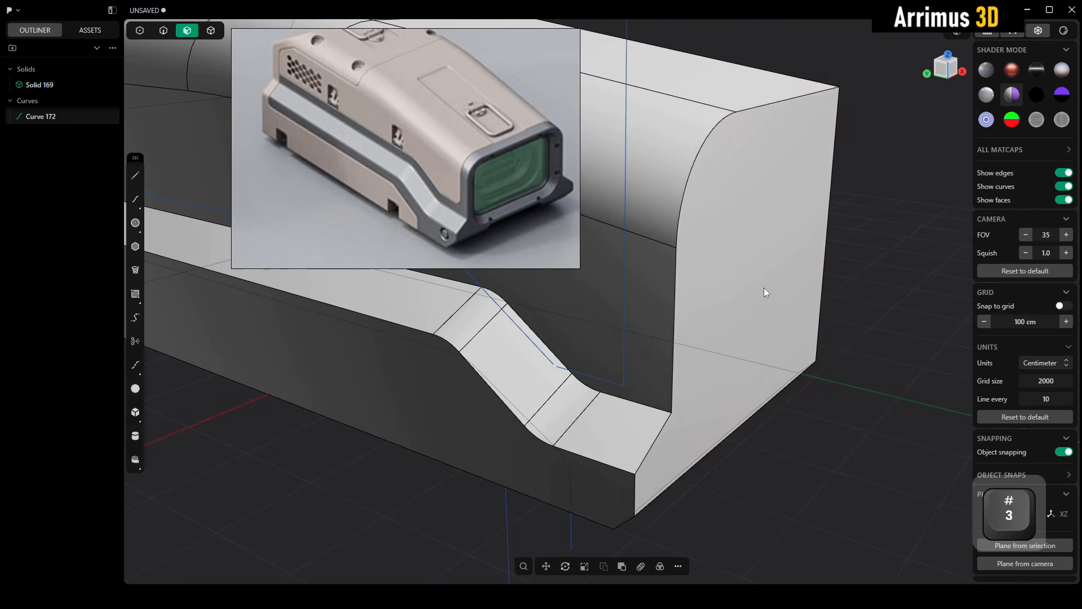
key(d)
mouse_move(703, 459)
middle_down()
mouse_move(731, 341)
mouse_move(699, 396)
mouse_move(717, 403)
middle_up()
click(702, 466)
key(d)
click(699, 473)
Move both points of the front vertical line along Y closer to the body's front face.
scroll(717, 399, down, 3)
key(1)
mouse_move(661, 159)
mouse_down()
mouse_move(705, 433)
mouse_move(703, 422)
mouse_up()
key(g)
key(y)
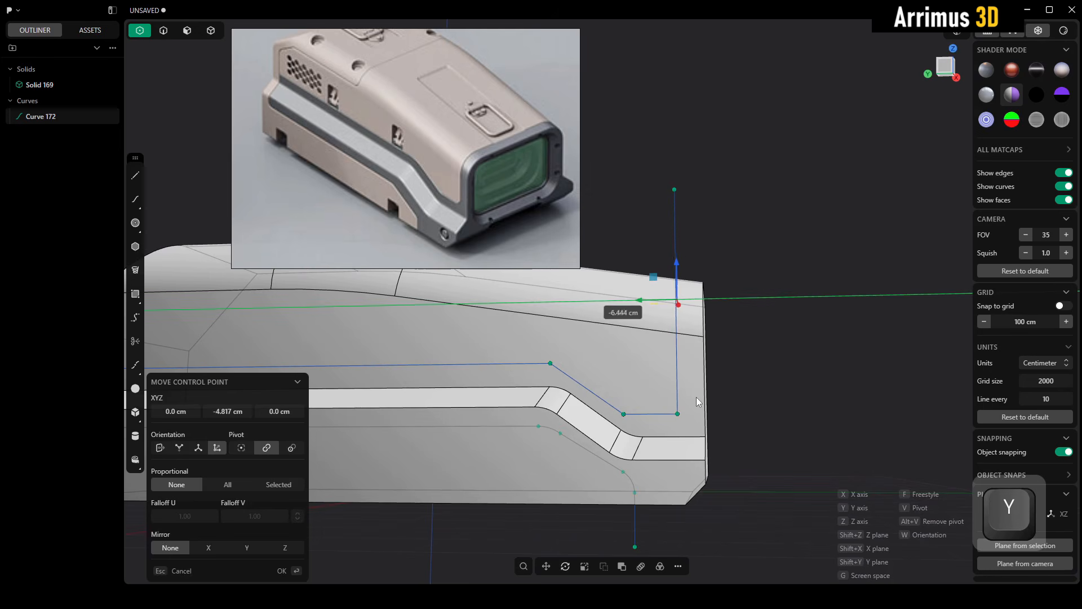
click(699, 398)
click(698, 398)
Move the slope's two corner points about 9.5 cm along Y toward the front.
middle_drag(604, 356, 645, 360)
mouse_move(612, 328)
mouse_down()
mouse_move(551, 376)
mouse_move(576, 368)
mouse_up()
scroll(591, 366, up, 2)
drag(647, 332, 531, 385)
key(shift)
shift+drag(701, 406, 664, 448)
key(g)
key(y)
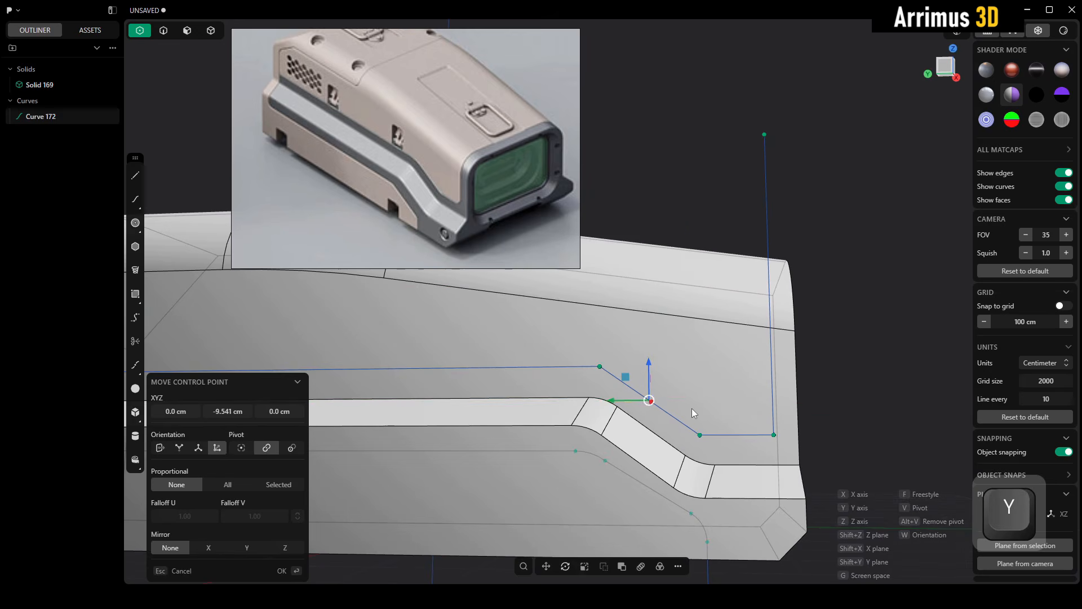
click(692, 409)
Fillet the upper and lower corners of the upper curve's slope to follow the rounded bends of the ledge.
drag(653, 312, 559, 374)
key(f)
key(d)
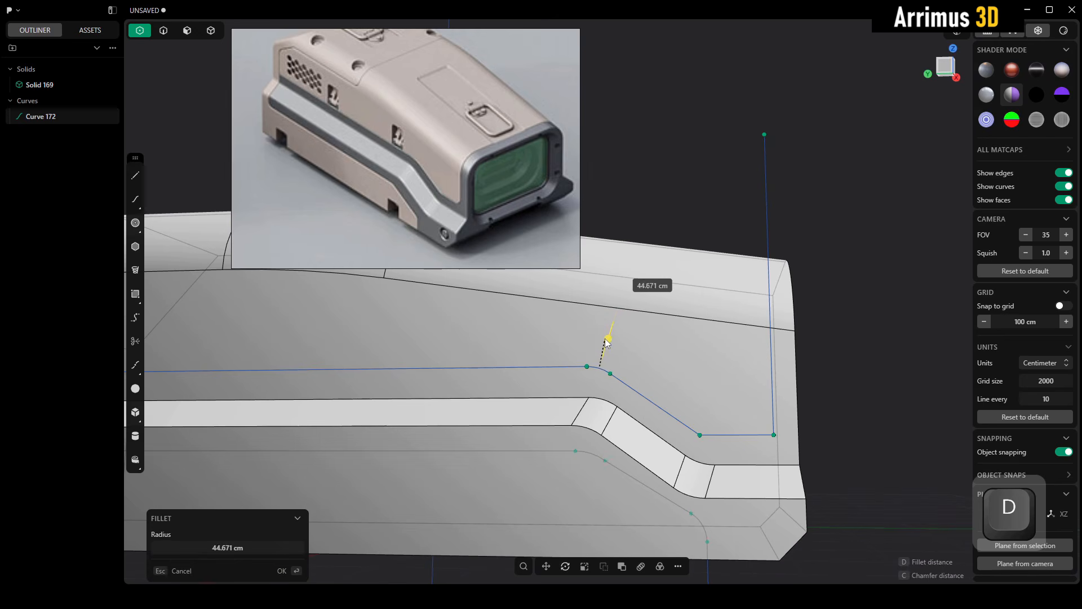
click(612, 325)
drag(701, 411, 673, 453)
key(b)
key(d)
click(692, 386)
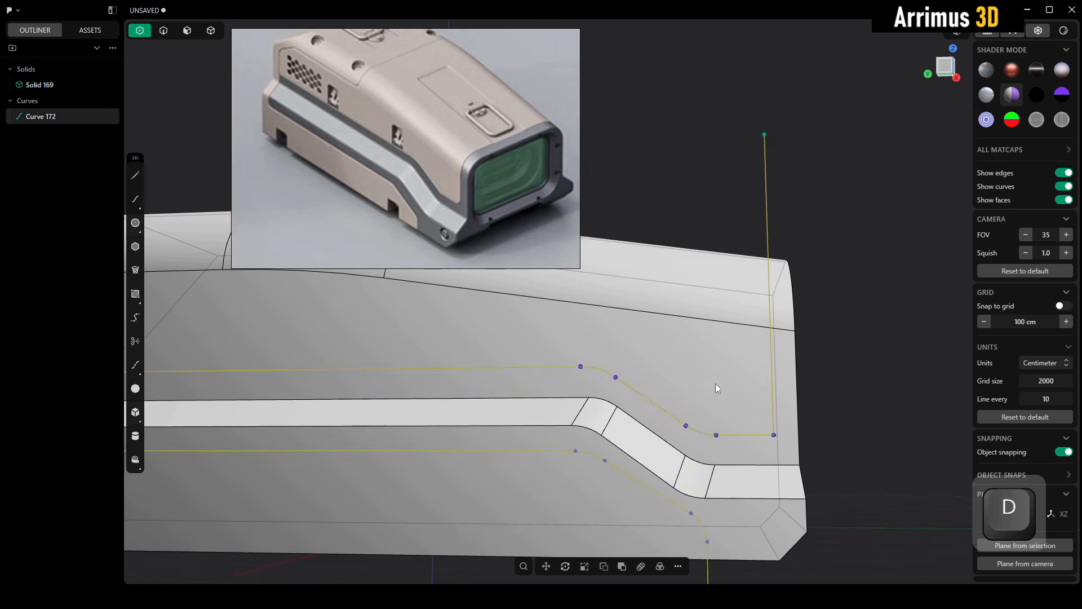
Fillet the corner between the upper curve's short front section and the front vertical line with a small radius.
drag(784, 421, 758, 445)
key(b)
key(d)
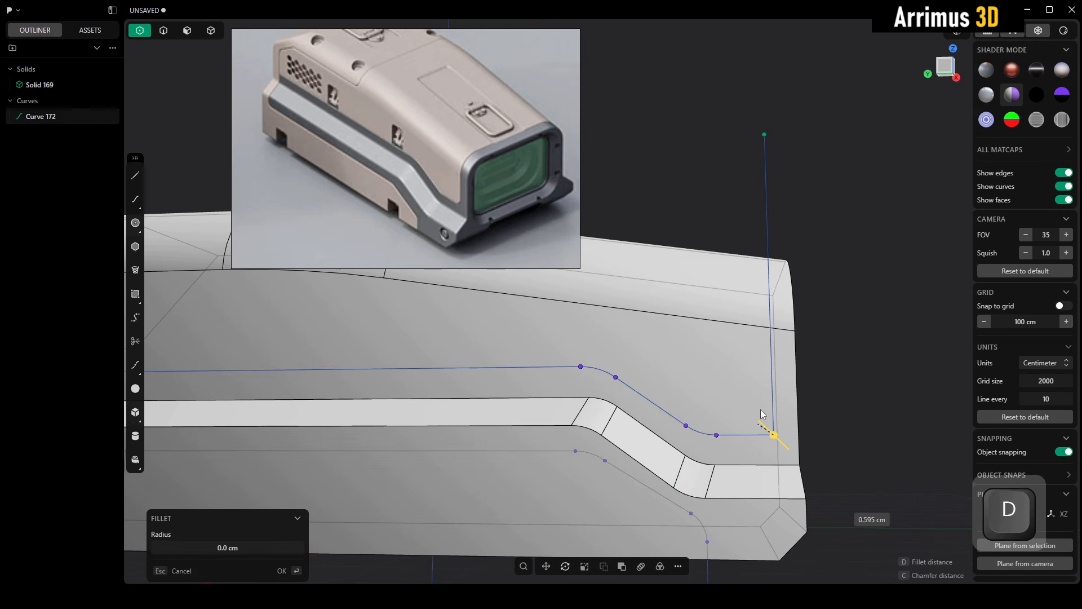
click(750, 417)
alt+middle_drag(689, 446, 727, 428)
click(931, 133)
alt+middle_drag(931, 133, 936, 151)
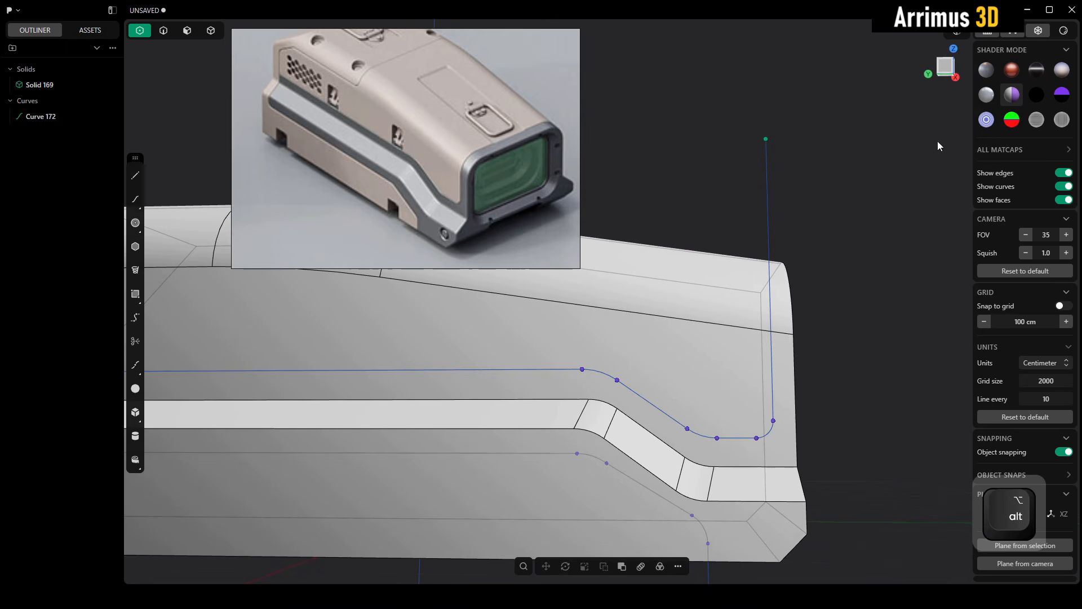
click(941, 74)
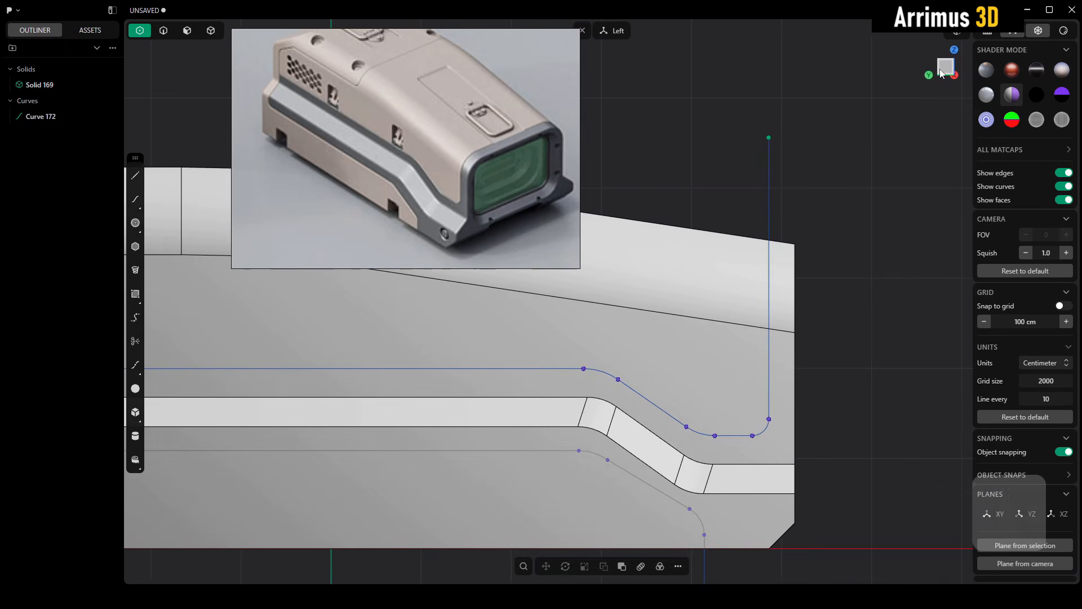
Remove the fillets from the lower and upper corners of the lower curve's slope to restore sharp corners.
click(716, 448)
key(x)
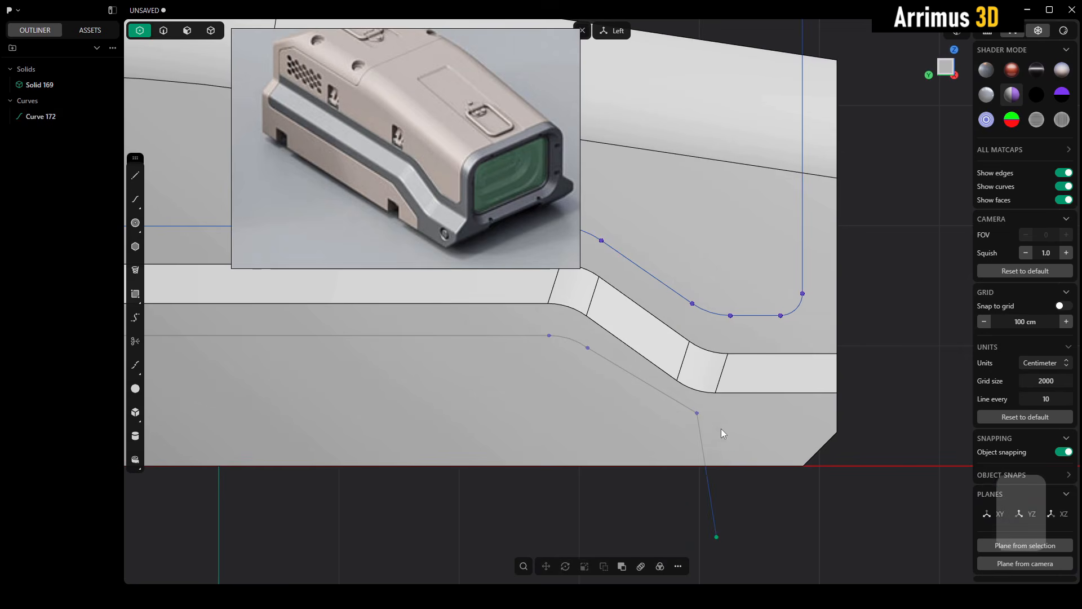
middle_drag(602, 350, 606, 390)
click(593, 387)
key(x)
Move the lower corner point of the lower curve's slope about 15 cm along Y and -5.6 cm along Z.
drag(681, 444, 720, 468)
key(g)
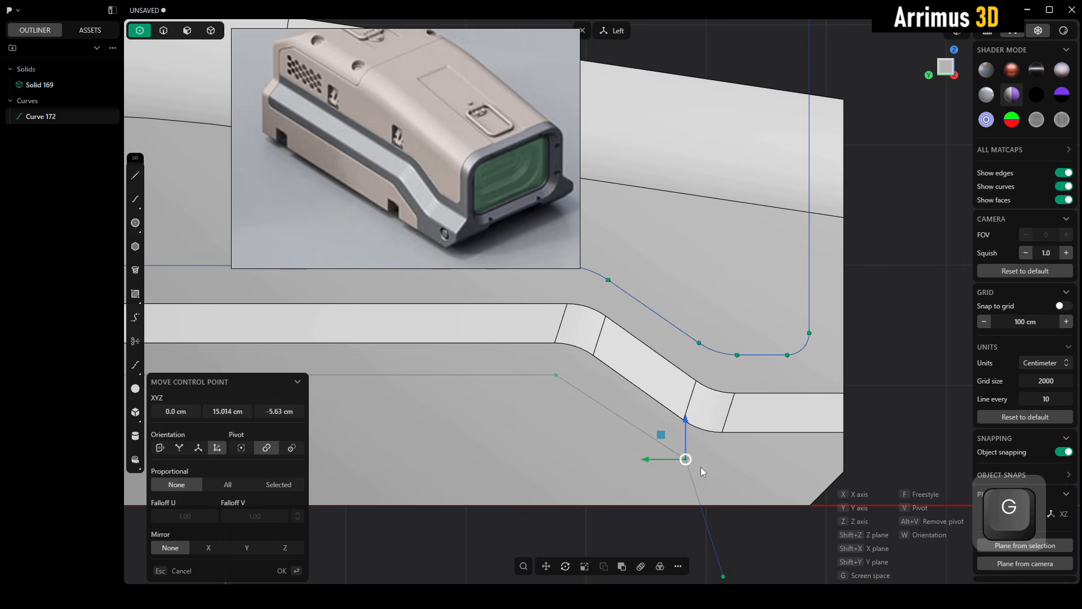
click(701, 467)
Move the lower curve's bottom end point about 31.4 cm along Y, snapping it vertically beneath the slope's lower corner.
middle_drag(727, 535, 735, 478)
drag(742, 483, 699, 544)
key(g)
key(y)
key(ctrl)
click(692, 405)
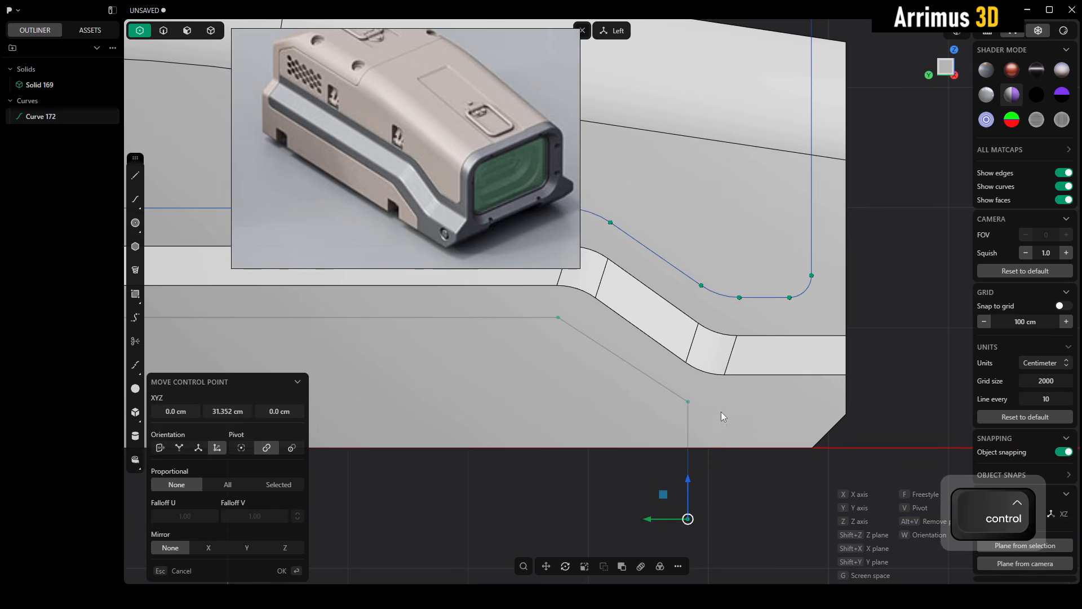
right_click(699, 450)
Fillet the upper and lower corners of the lower curve's slope to echo the rounded bends of the ledge.
middle_drag(579, 413, 675, 458)
click(654, 363)
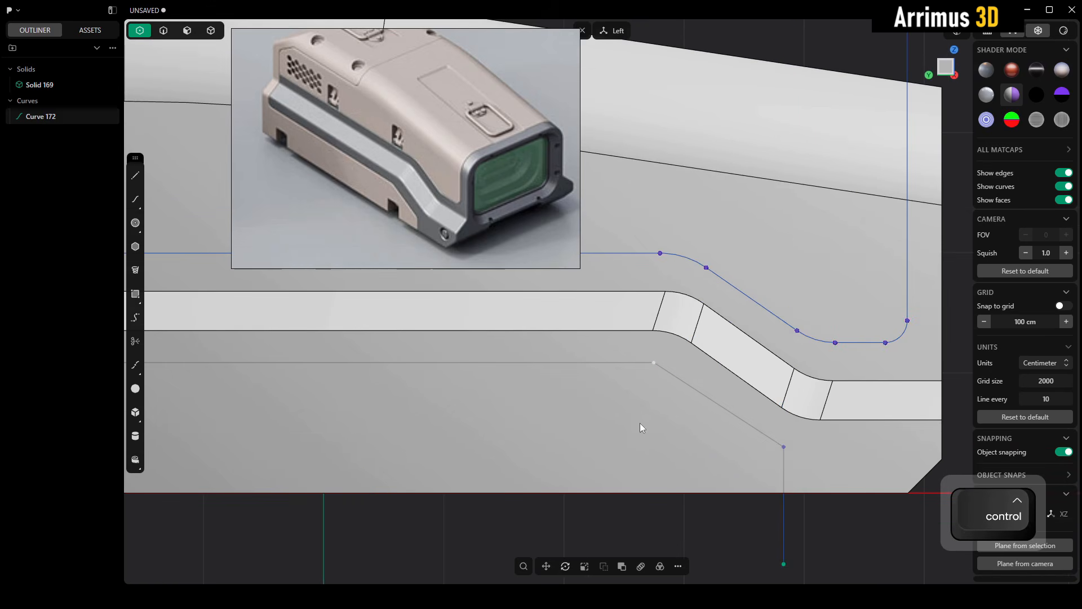
key(b)
key(d)
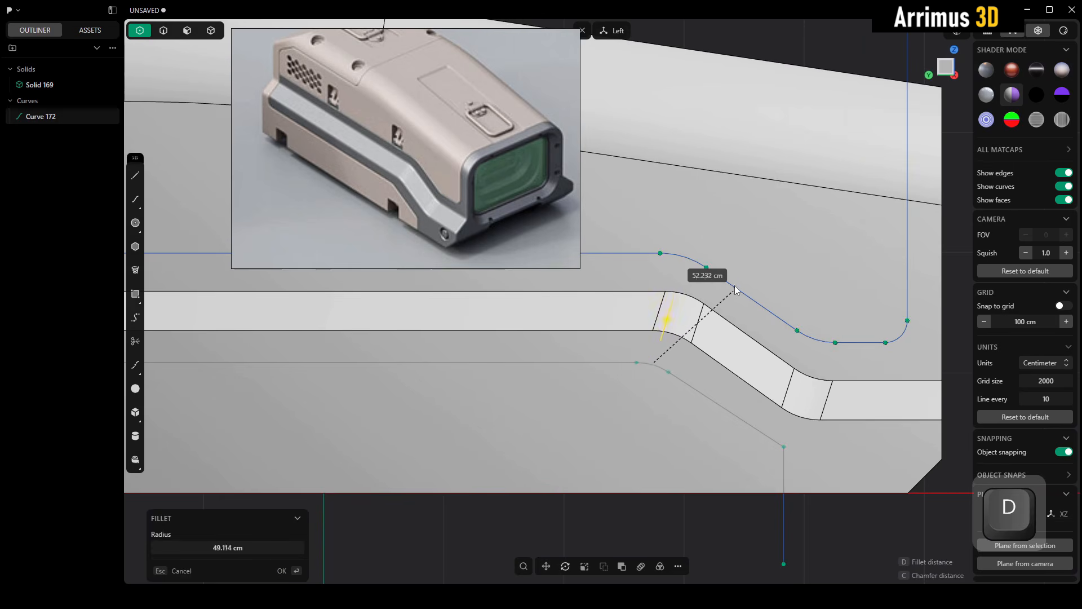
click(735, 280)
drag(796, 410, 765, 472)
key(b)
key(d)
click(780, 394)
Fillet both rear corners of the side band curve together with a small radius.
middle_drag(670, 460, 870, 502)
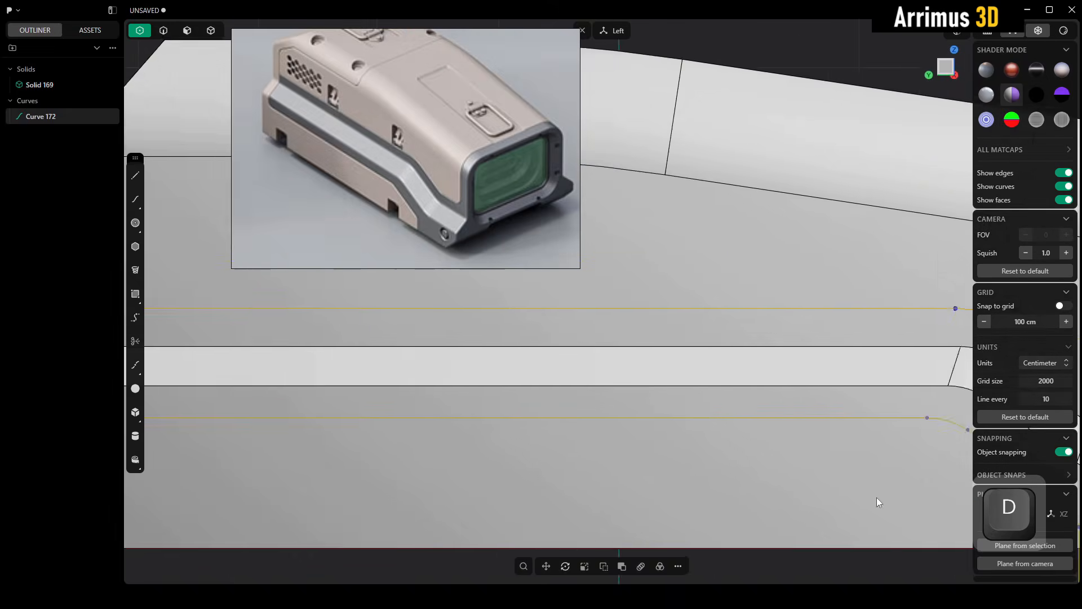
middle_drag(373, 438, 828, 485)
scroll(547, 432, down, 2)
click(501, 345)
drag(477, 340, 381, 500)
key(b)
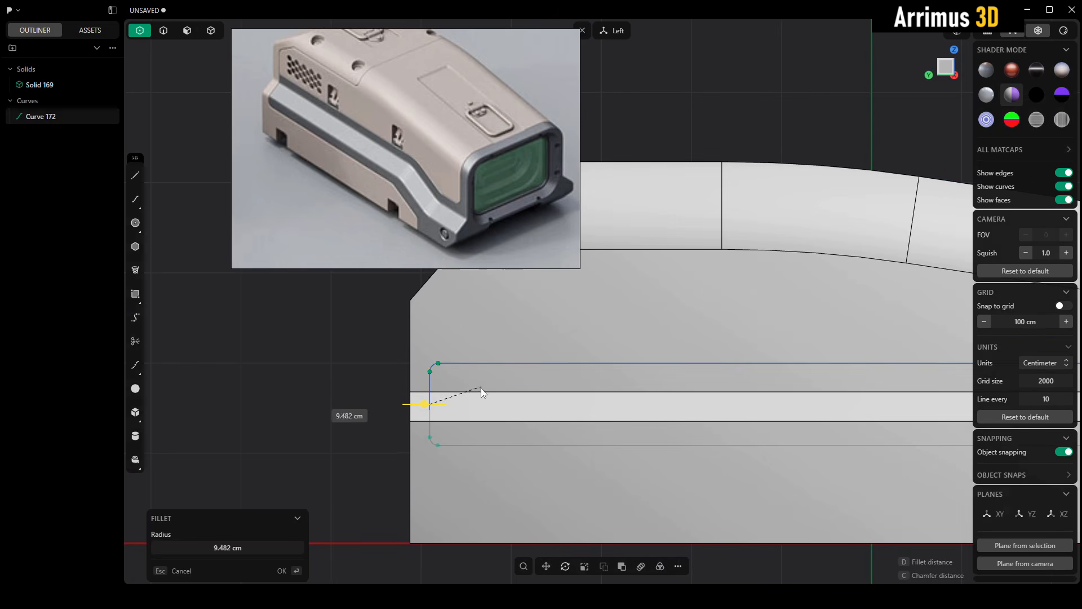
click(489, 392)
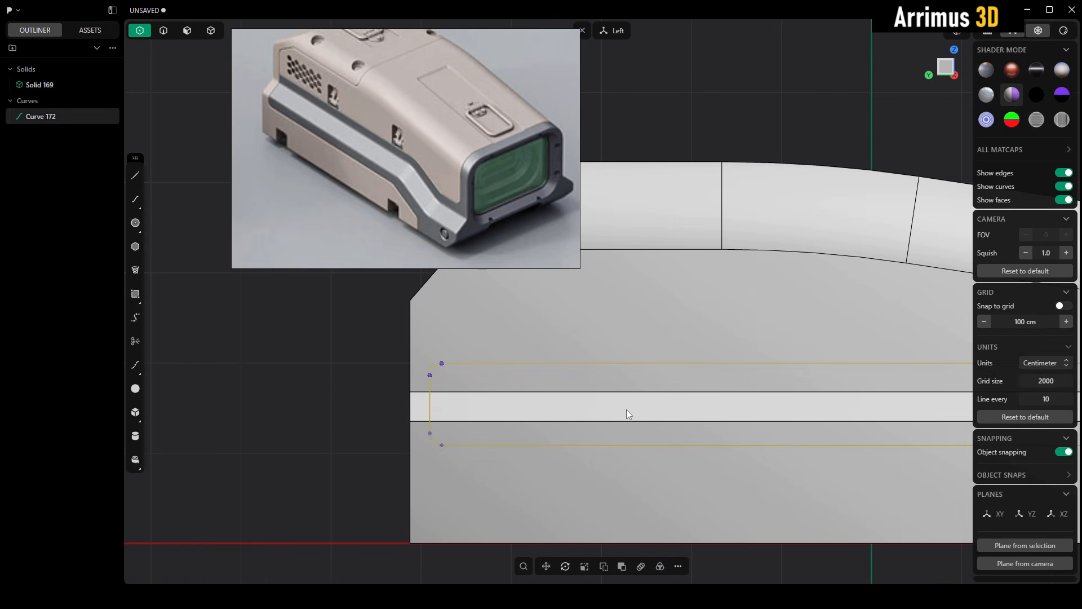
Draw two partly overlapping rectangles on the ground plane beside the body.
alt+middle_drag(624, 409, 597, 462)
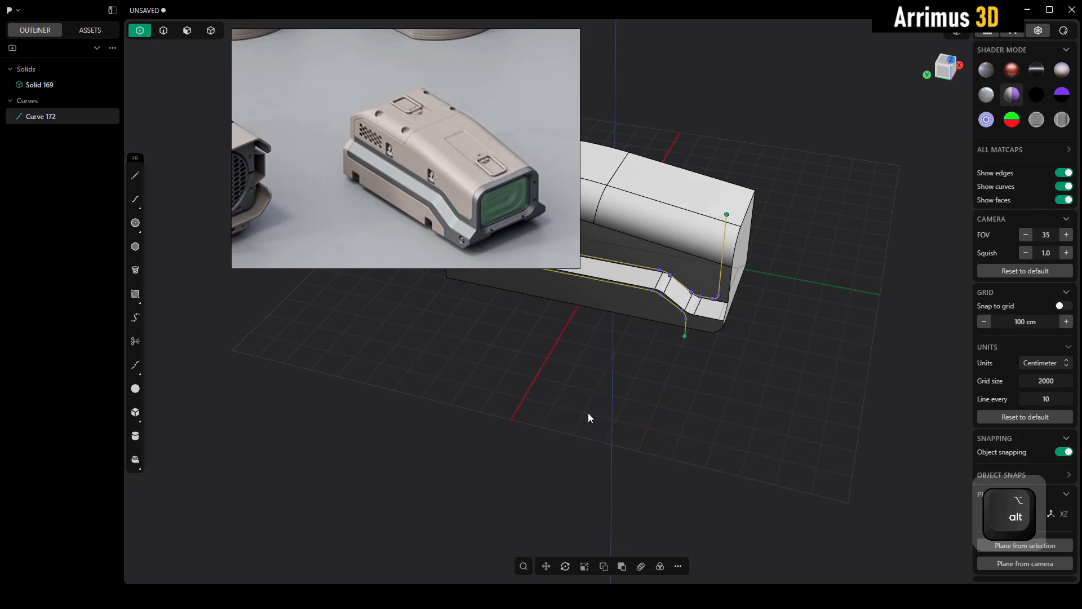
mouse_move(588, 414)
alt+middle_down()
mouse_move(605, 447)
mouse_move(607, 422)
mouse_move(541, 399)
alt+middle_up()
click(604, 447)
click(135, 294)
click(529, 331)
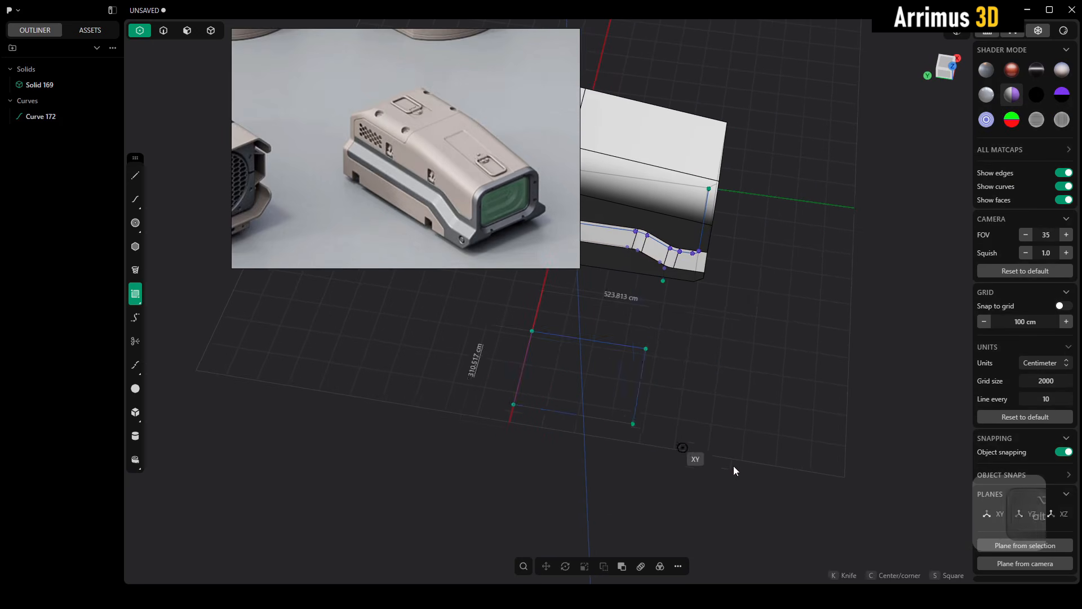
click(737, 468)
alt+middle_drag(803, 456, 745, 417)
click(135, 294)
click(589, 375)
click(761, 492)
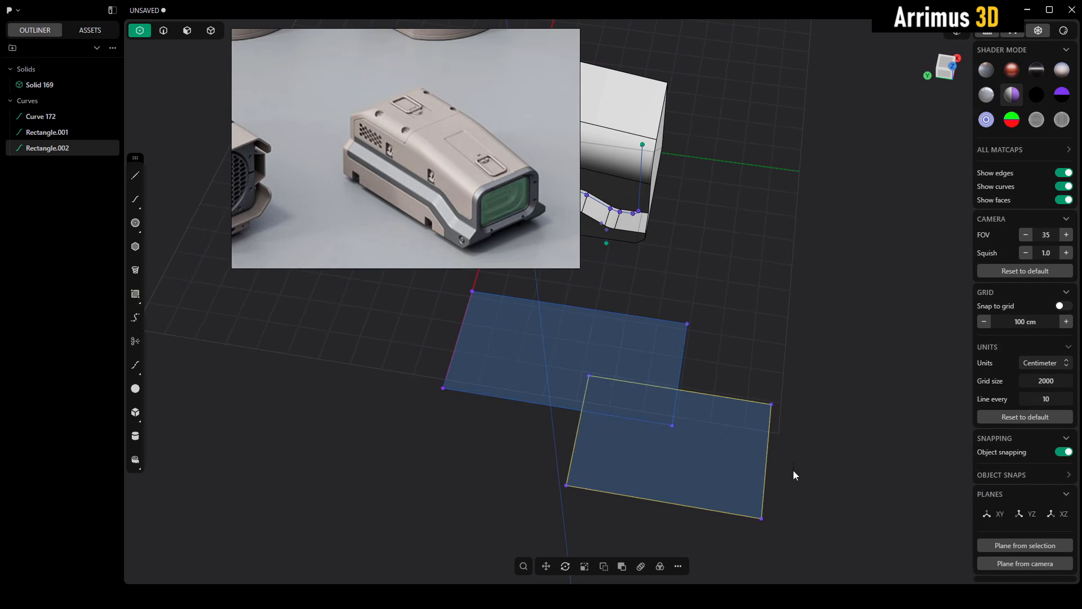
Trim away the overlapping inner segments of the two rectangles to merge them into one stepped region.
scroll(733, 388, up, 5)
scroll(712, 364, down, 3)
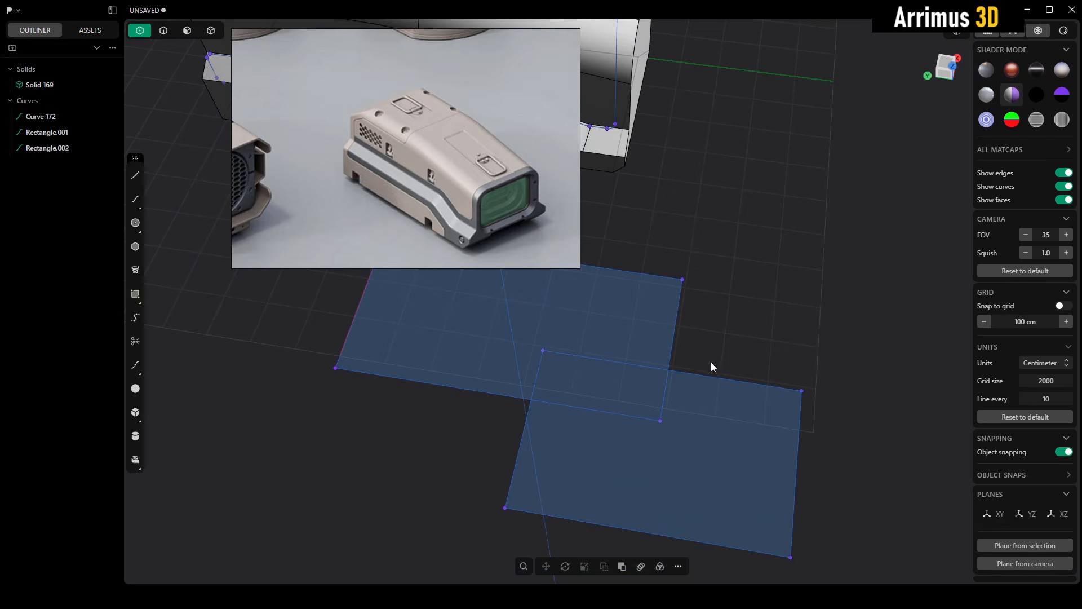
key(t)
scroll(705, 412, up, 4)
scroll(704, 368, down, 3)
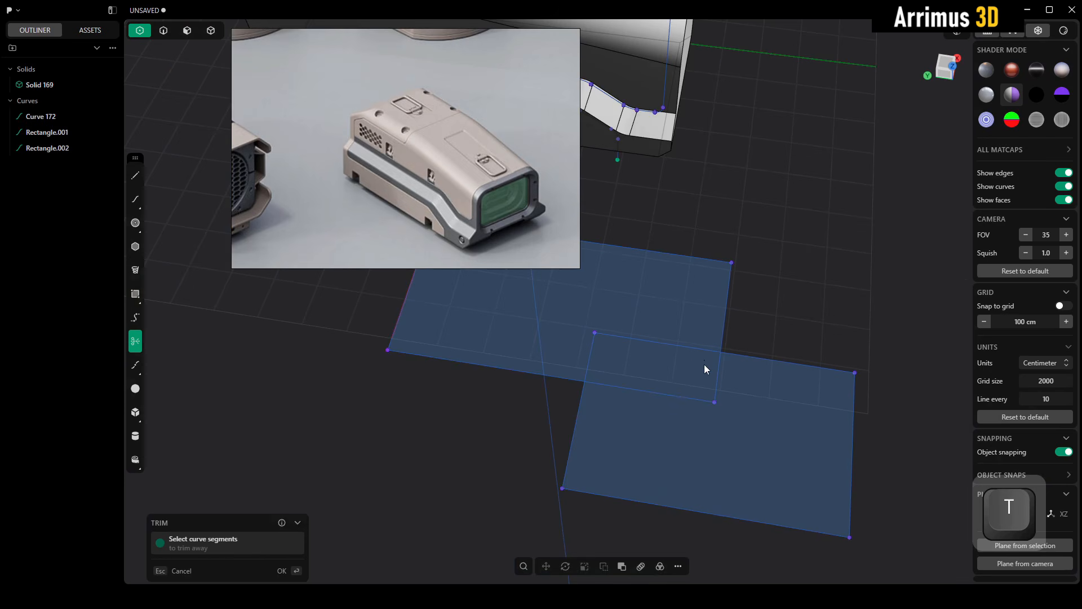
click(672, 347)
click(598, 354)
click(648, 390)
right_click(793, 330)
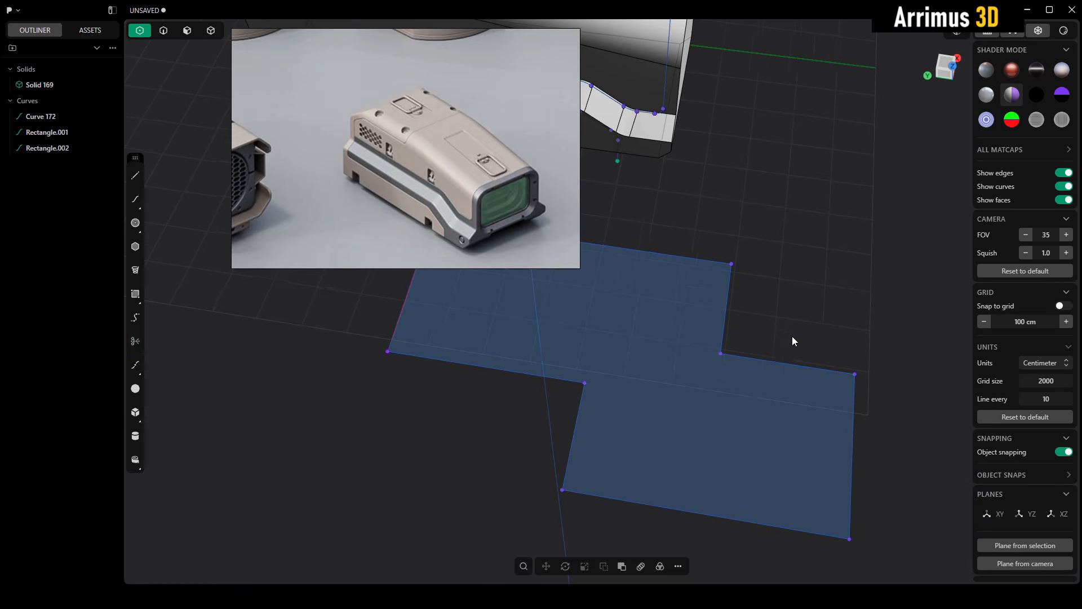
Extrude the merged stepped region upward into a solid block.
middle_drag(793, 330, 782, 353)
key(3)
click(675, 407)
key(e)
alt+middle_drag(675, 407, 703, 373)
key(d)
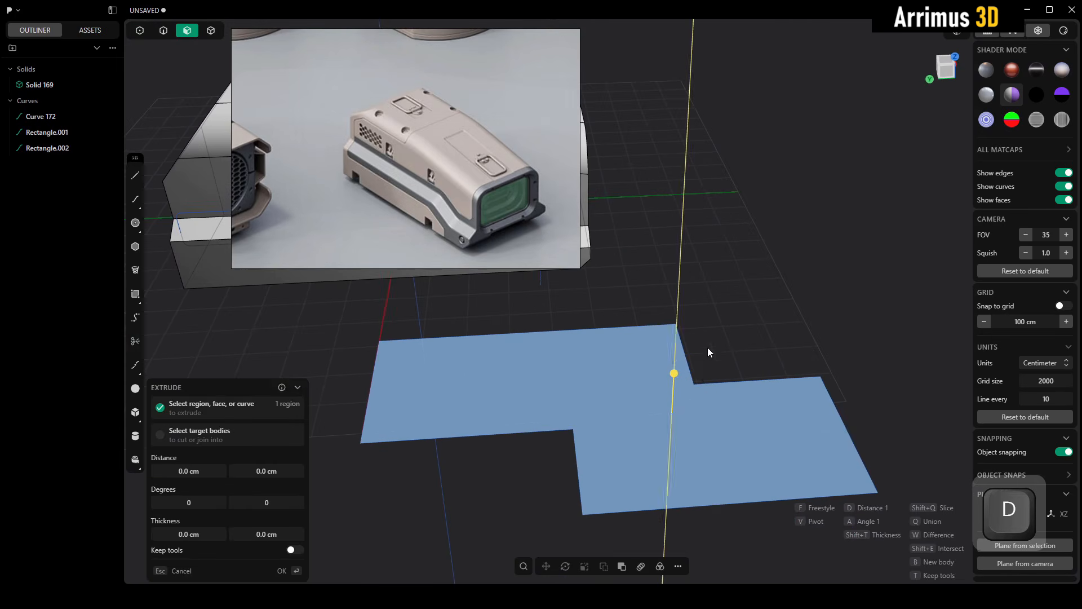
click(712, 242)
alt+middle_drag(787, 203, 736, 277)
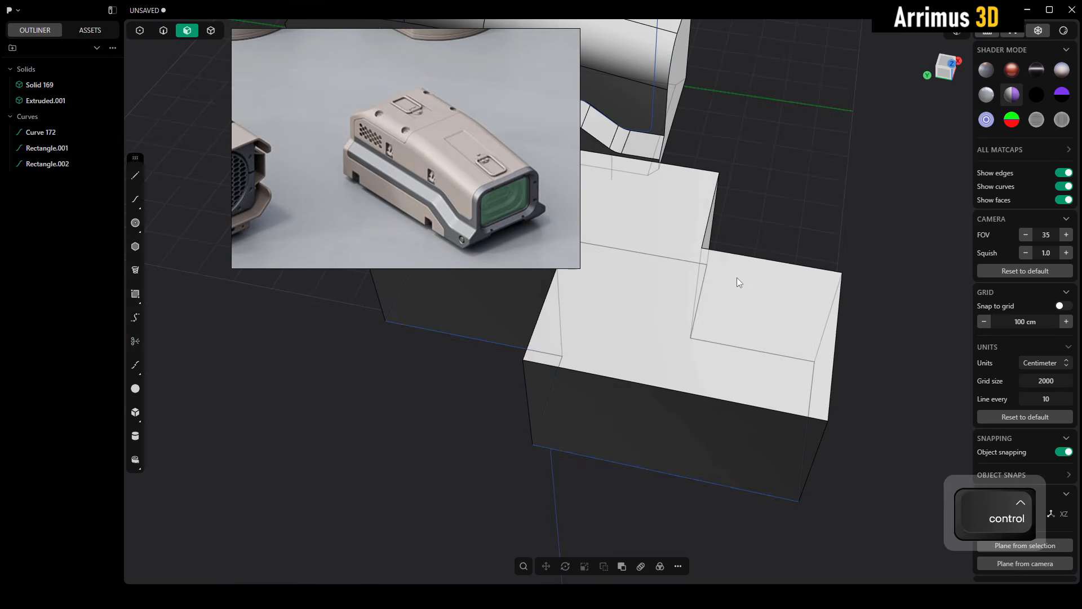
Undo the extrusion and the trimming of the two rectangles.
key(ctrl+z)
key(ctrl+z)
key(ctrl+z)
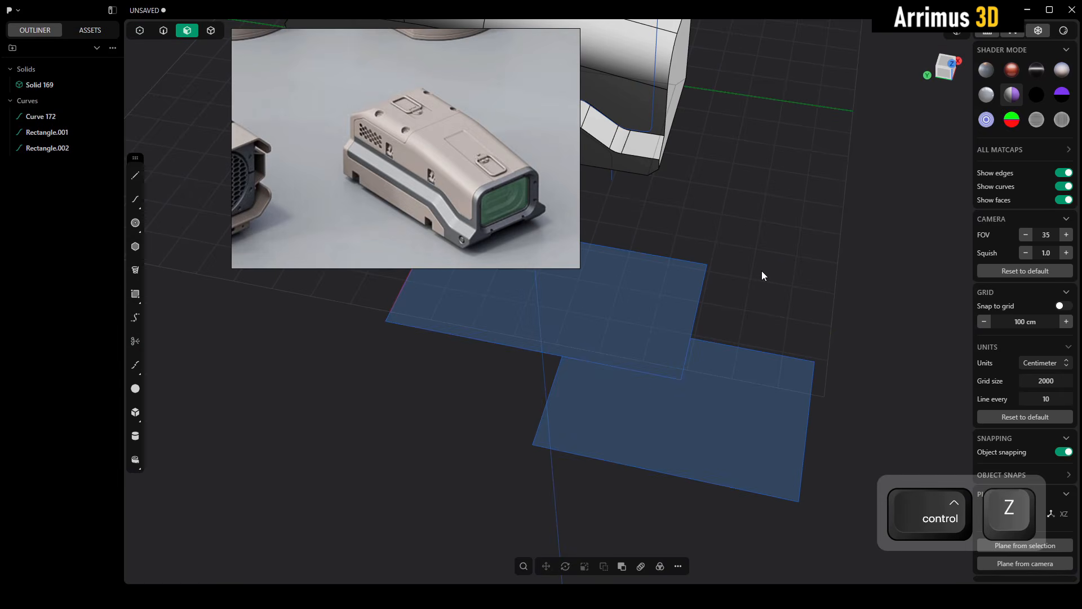
Trim away the second rectangle's outer segments outside the first rectangle.
mouse_move(763, 319)
alt+middle_down()
mouse_move(773, 329)
mouse_move(764, 299)
alt+middle_up()
key(t)
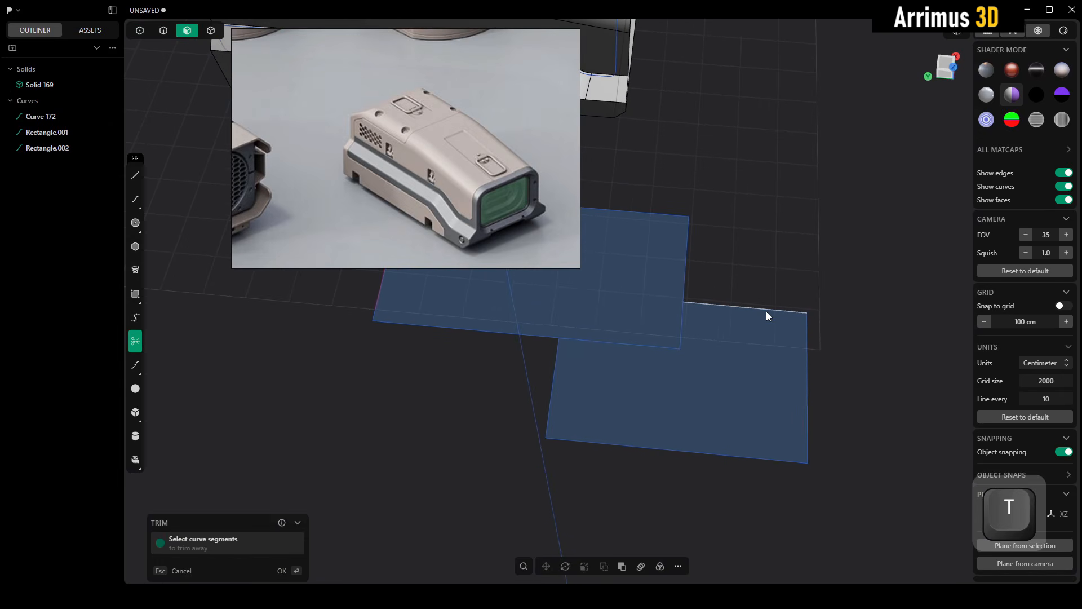
click(766, 310)
click(808, 363)
click(664, 449)
click(552, 387)
middle_drag(657, 300, 749, 370)
right_click(749, 342)
Delete the remaining practice rectangle from the ground plane.
scroll(749, 370, down, 4)
key(2)
drag(778, 314, 482, 428)
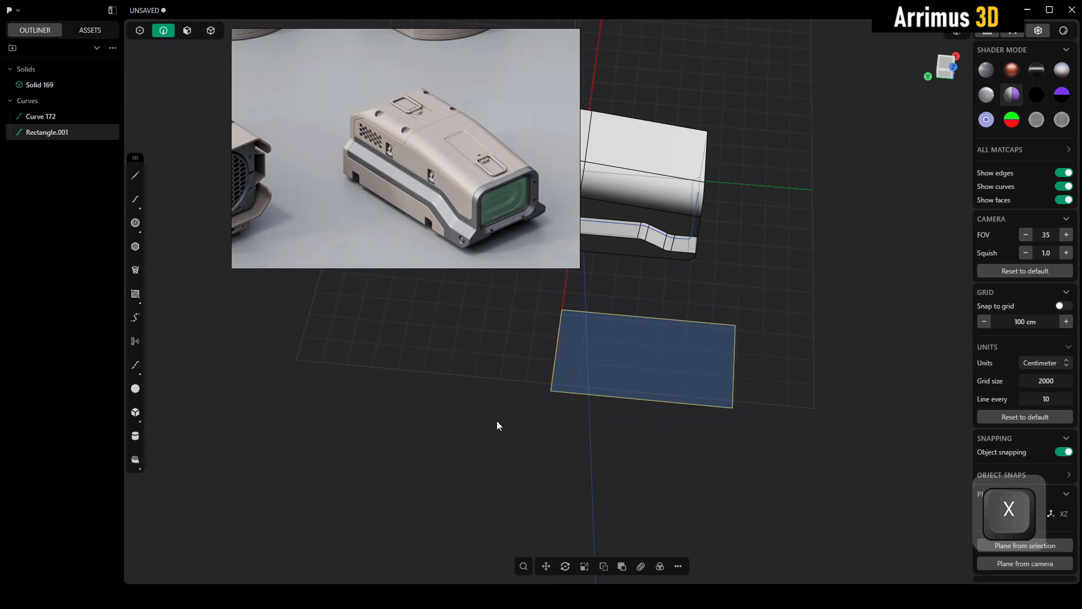
key(x)
Cut the housing solid with the side band curve to split it into two bodies.
middle_drag(723, 301, 658, 268)
middle_drag(658, 269, 753, 324)
key(4)
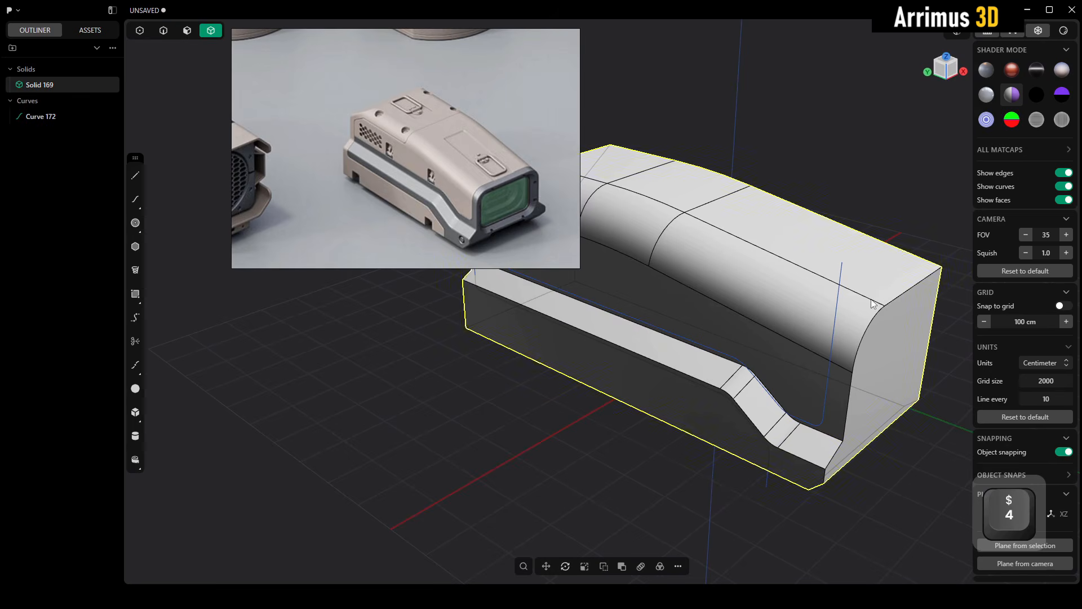
middle_drag(877, 300, 877, 340)
key(c)
click(851, 337)
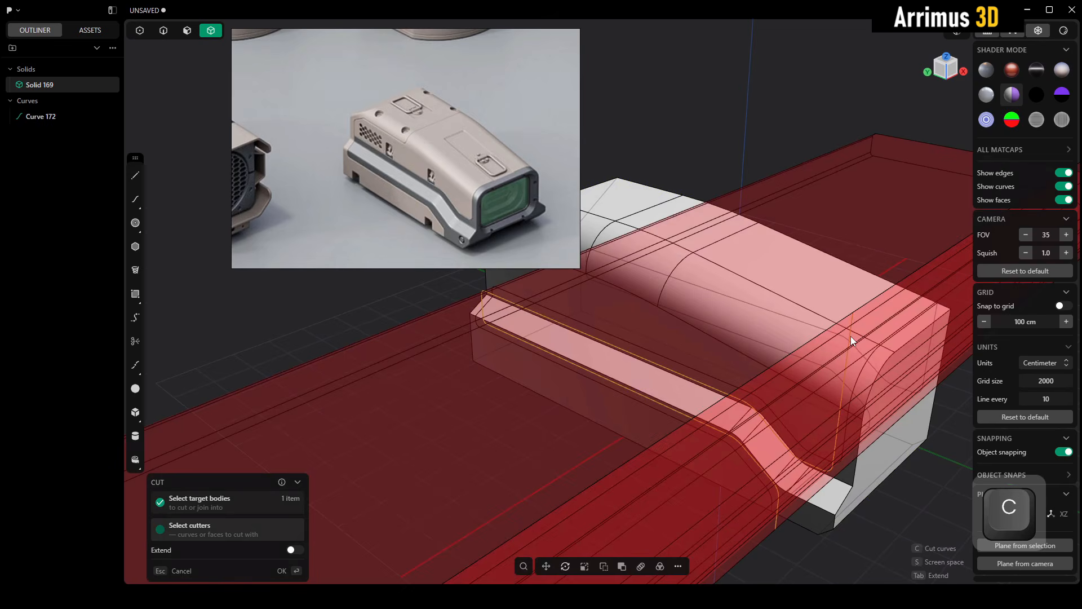
right_click(877, 223)
click(880, 204)
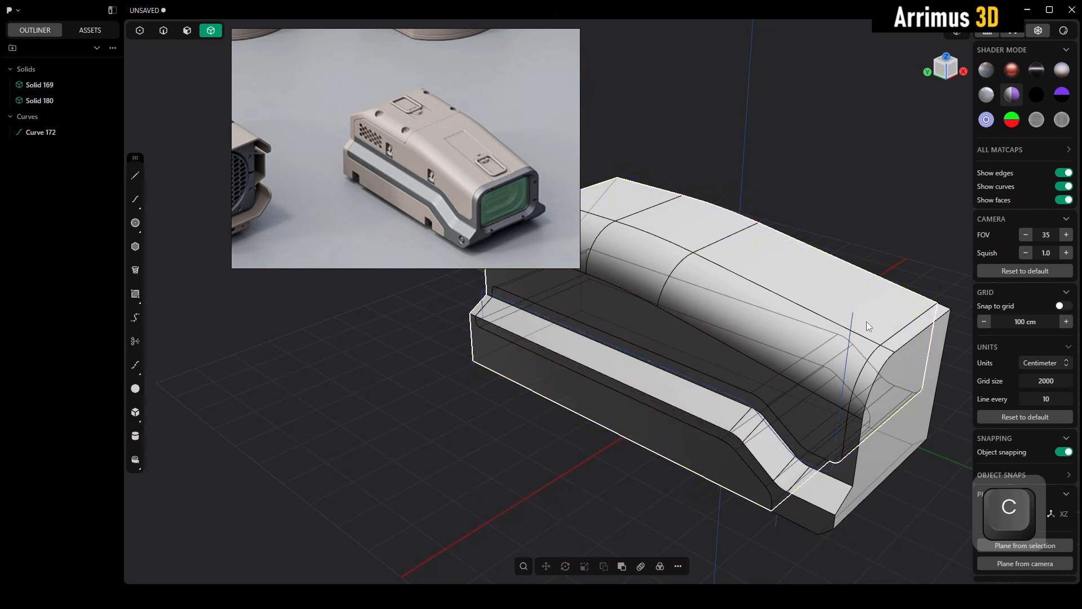
Isolate and hide the side band curve, show both solids again, and turn off the X-ray display.
key(2)
click(858, 323)
key(alt+q)
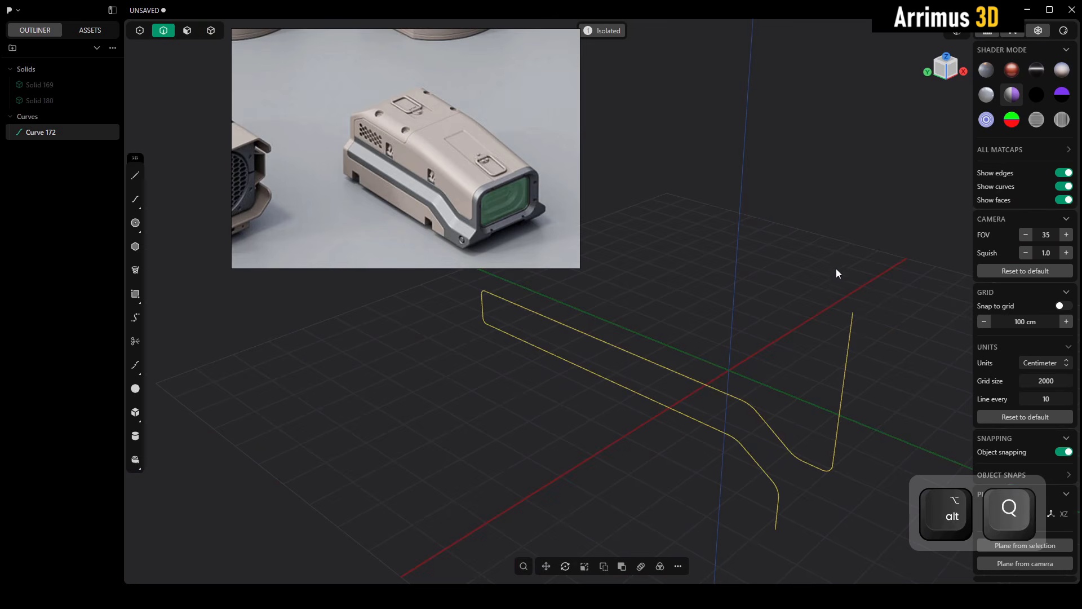
key(h)
middle_drag(833, 280, 825, 277)
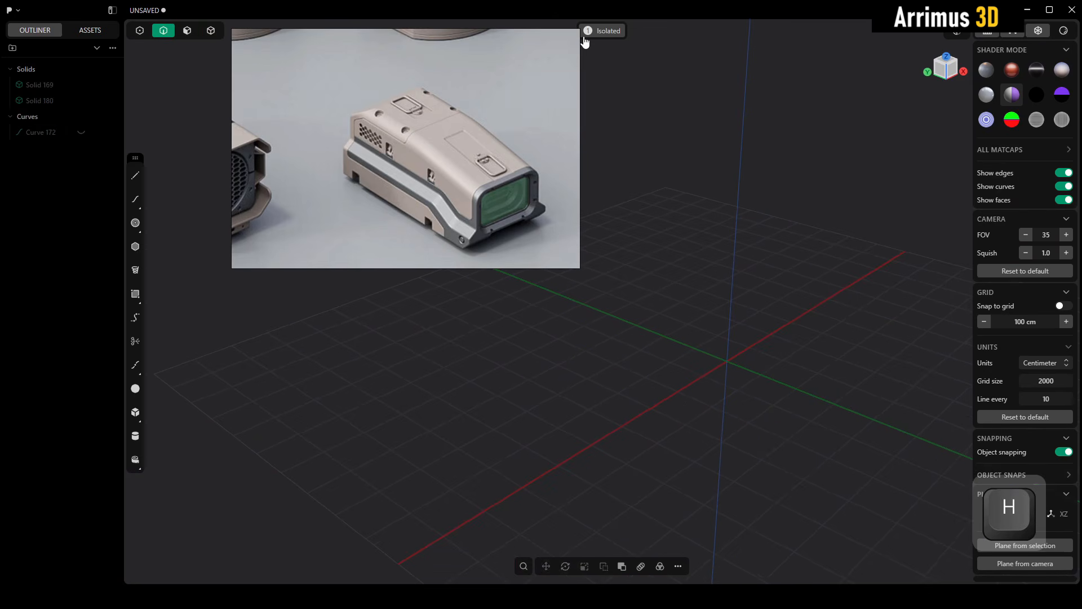
key(alt+q)
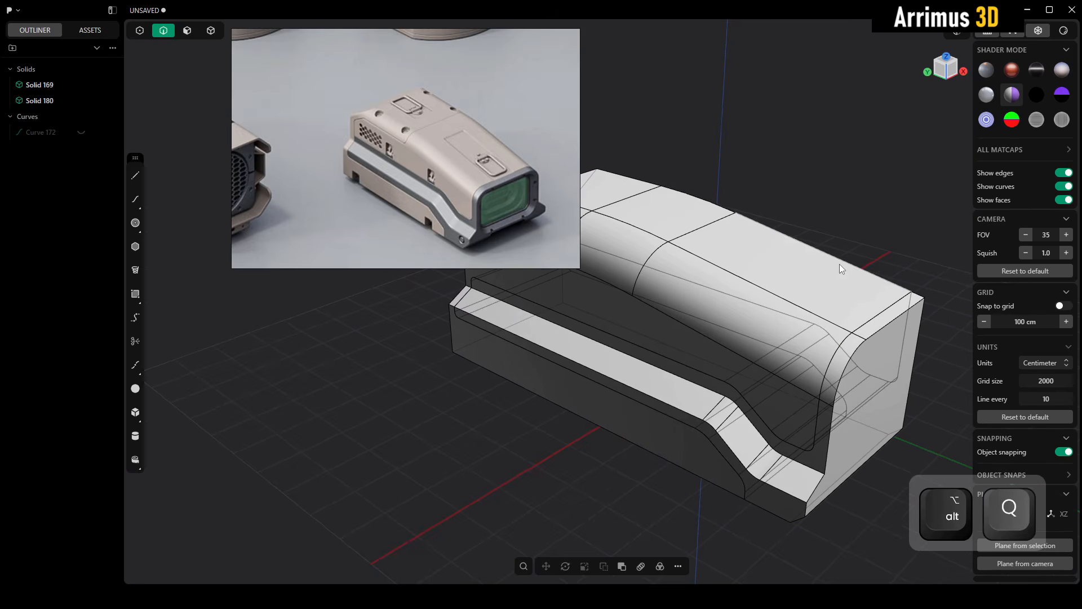
key(z)
Delete one of the two cut bodies to check the split, and undo the deletion.
key(4)
click(809, 307)
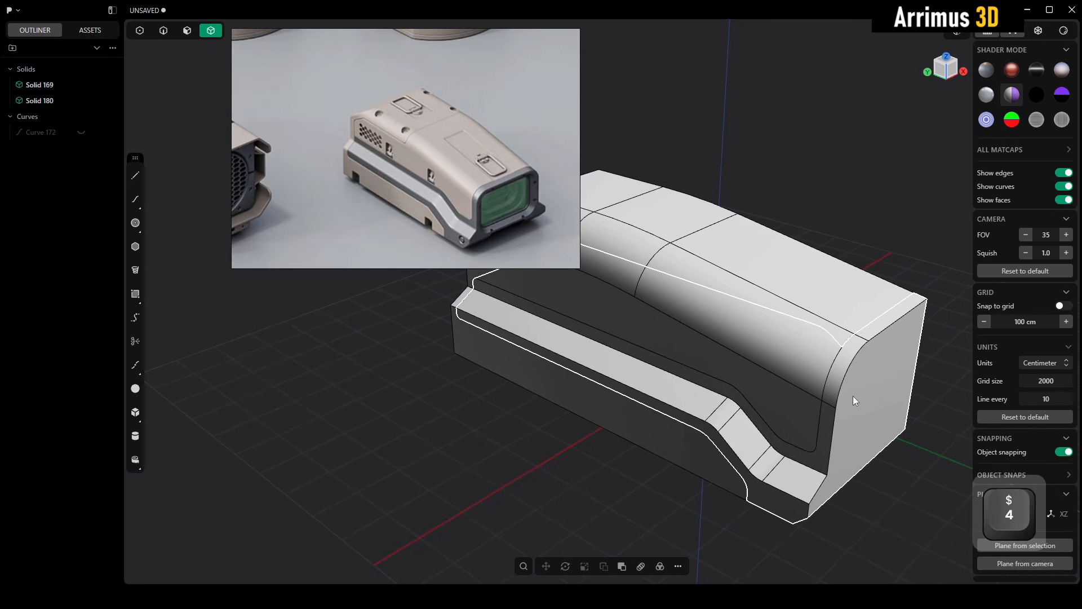
key(x)
key(ctrl+z)
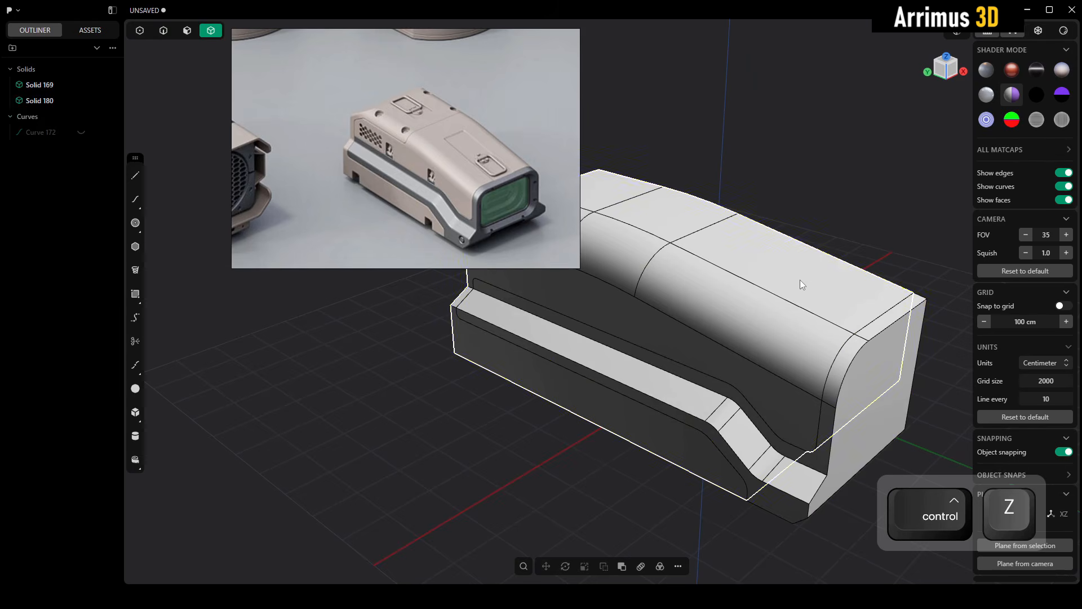
Switch the viewport shading to the glossy light-grey matcap.
click(988, 94)
click(1012, 95)
click(989, 97)
Give the main housing body a light beige material colour matching the reference picture.
key(m)
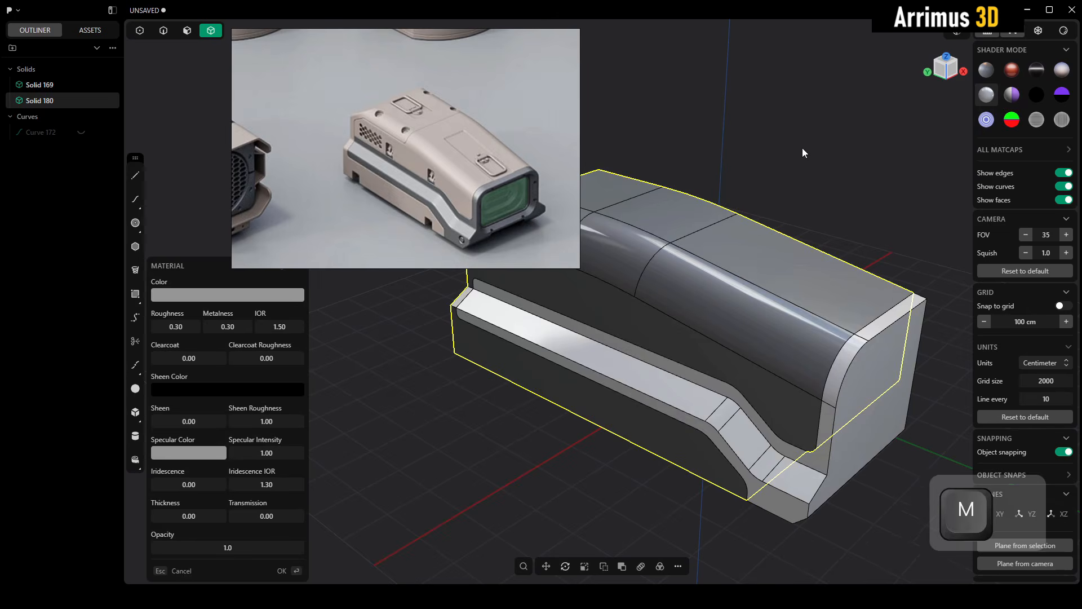
click(234, 293)
drag(257, 396, 265, 394)
drag(197, 338, 177, 322)
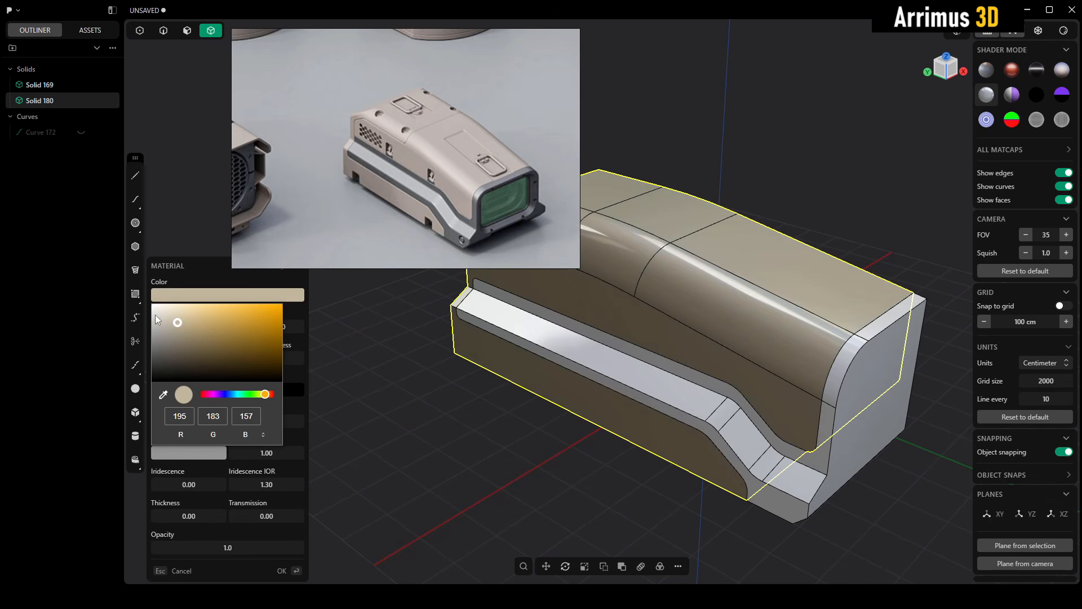
mouse_move(158, 319)
mouse_down()
mouse_move(169, 325)
mouse_move(174, 314)
mouse_up()
click(452, 449)
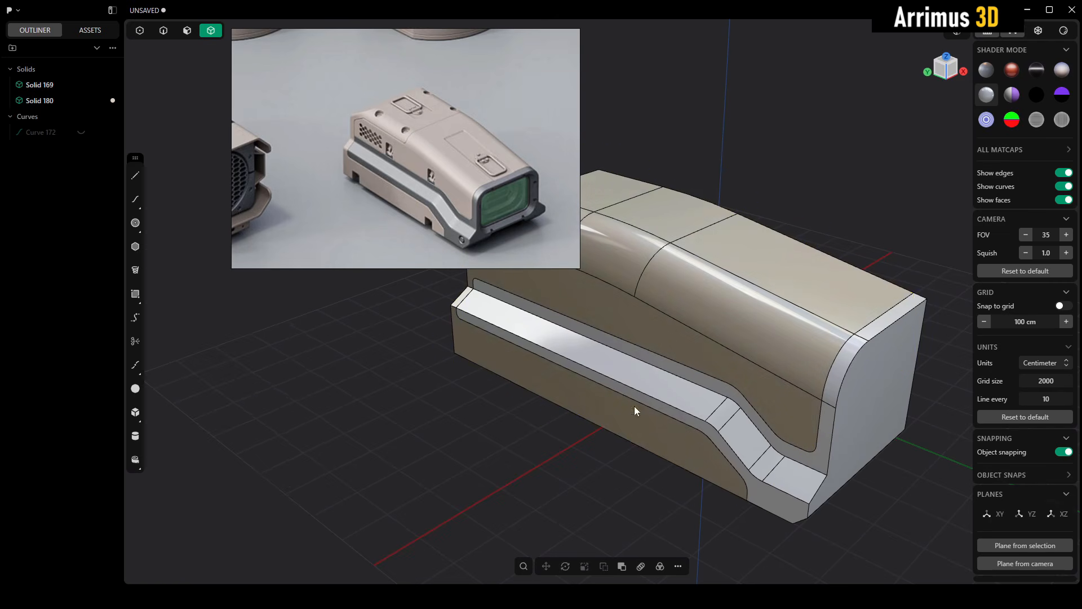
Give the side band and front frame body a dark blue-grey material colour.
click(644, 386)
key(m)
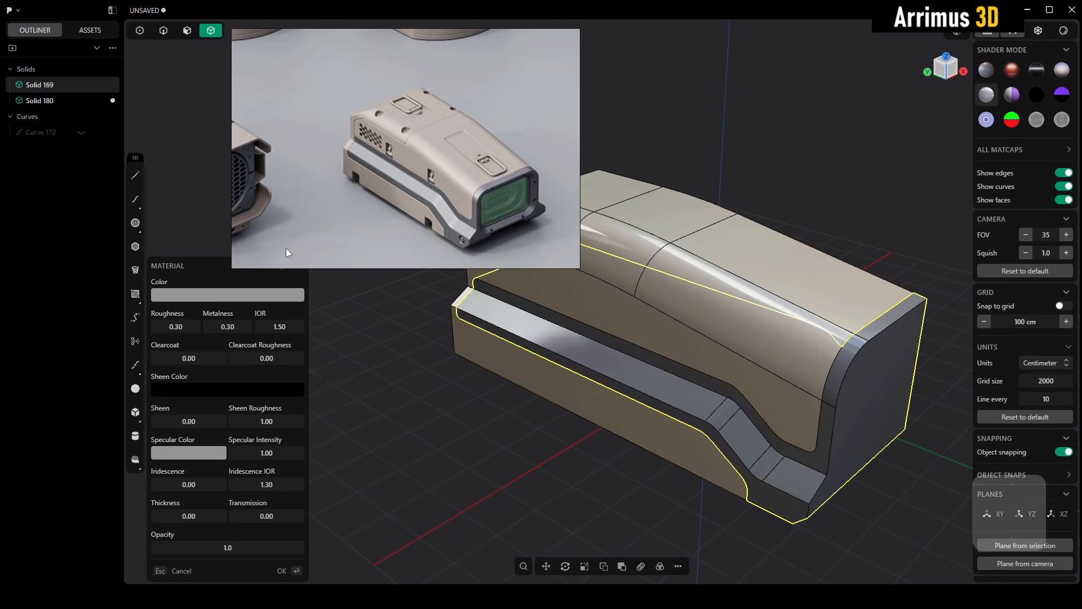
click(499, 425)
Create a separate box about 36.5 × 78.2 × 60.3 cm across the housing side's lower edge, toward the front.
middle_drag(561, 459, 674, 461)
key(e)
scroll(658, 447, up, 3)
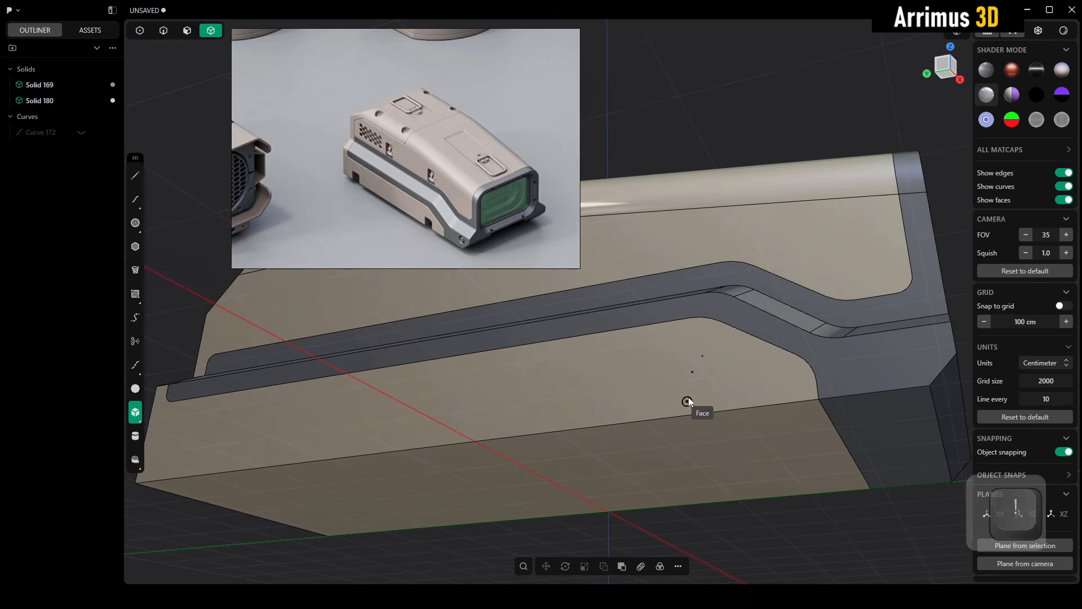
click(638, 379)
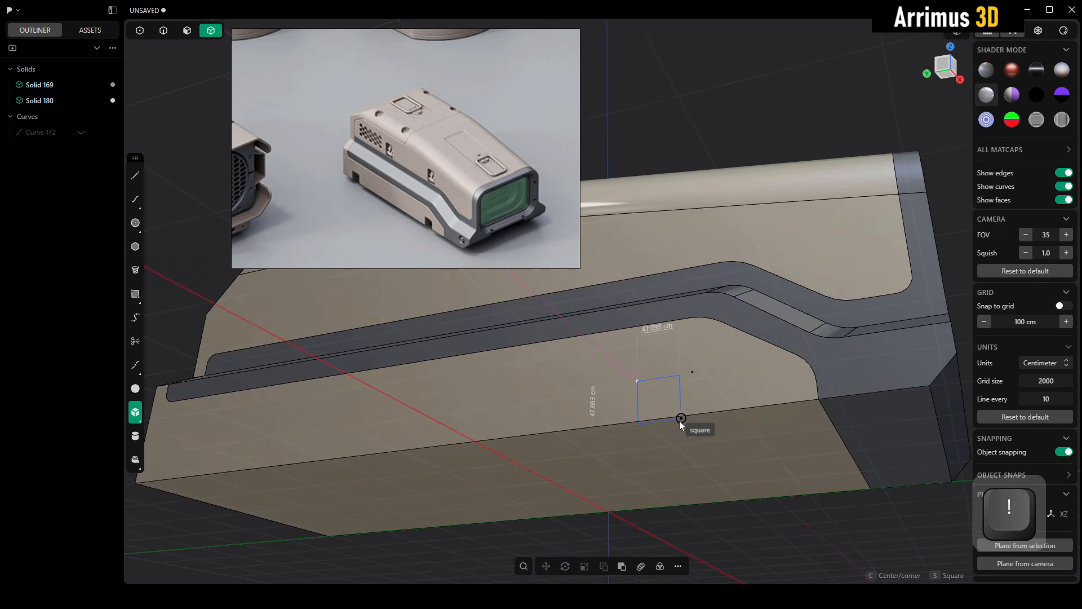
click(671, 448)
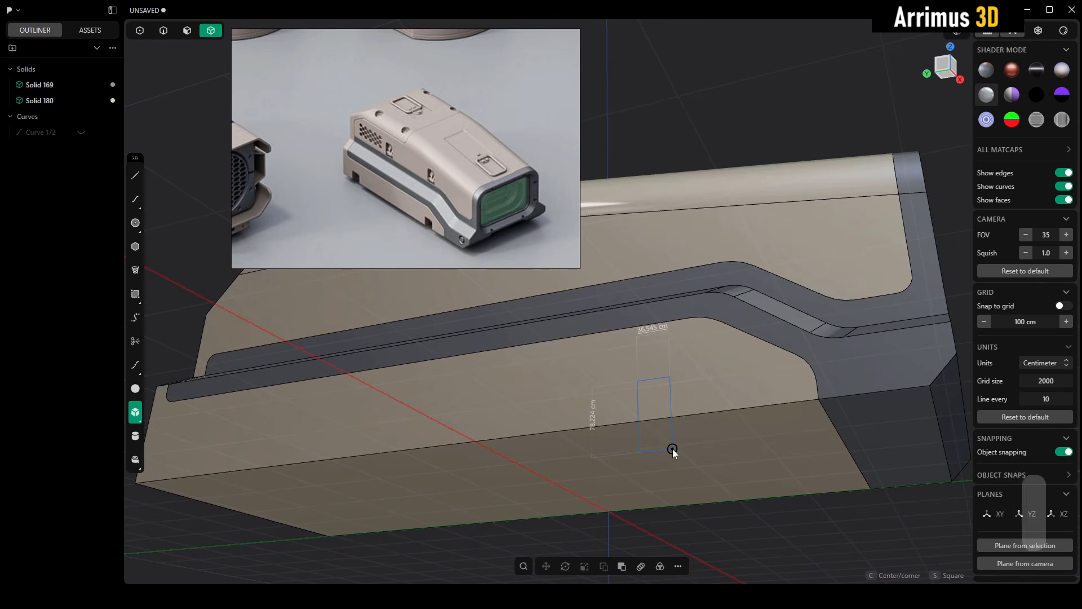
click(683, 464)
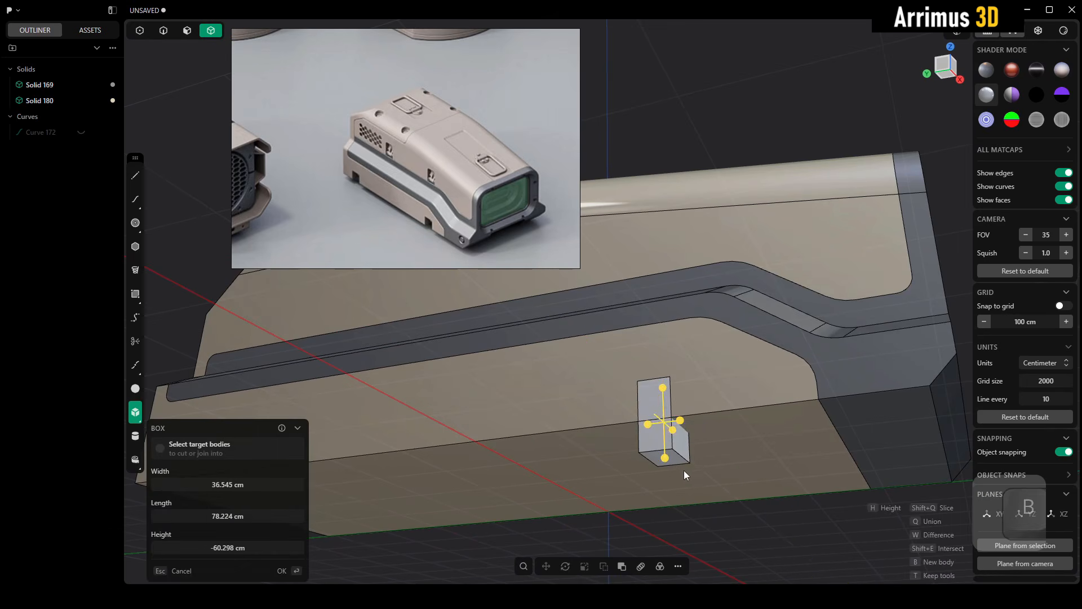
key(b)
Push the box's outer side face about 16 cm outward so it projects beyond the housing side.
key(3)
click(658, 405)
key(d)
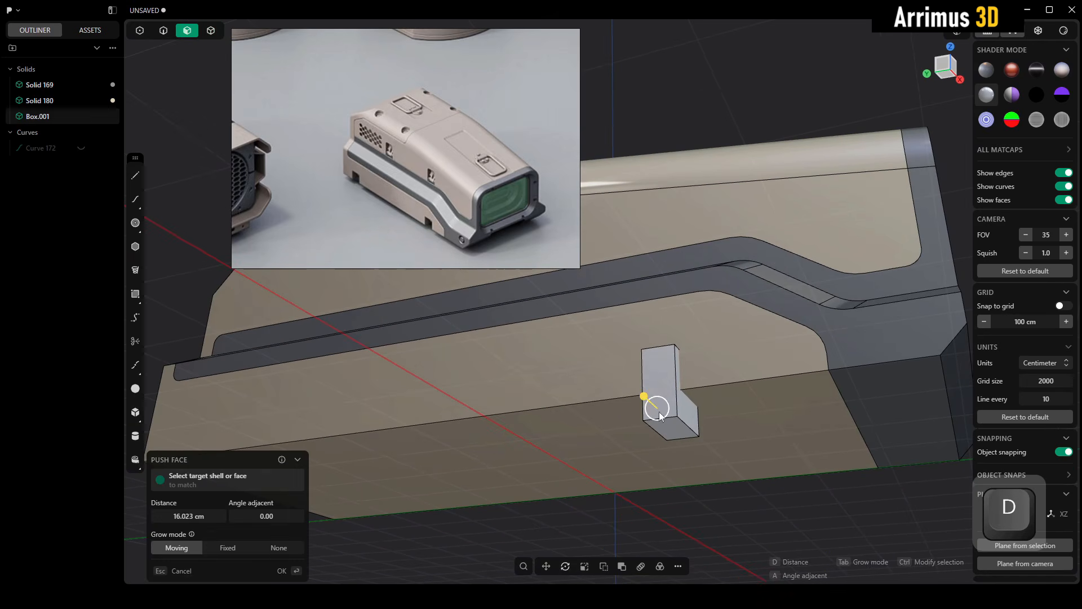
click(657, 403)
right_click(670, 428)
Duplicate the box and move the copy about 620 cm along the Y axis to the rear of the lower edge.
key(4)
middle_drag(701, 423, 721, 411)
key(shift+d)
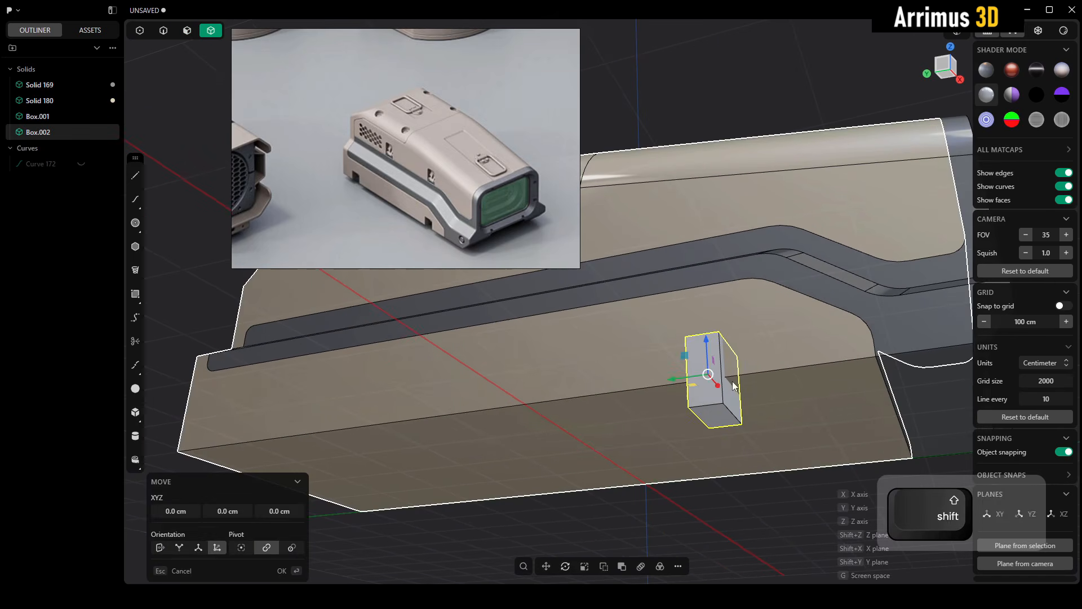
key(y)
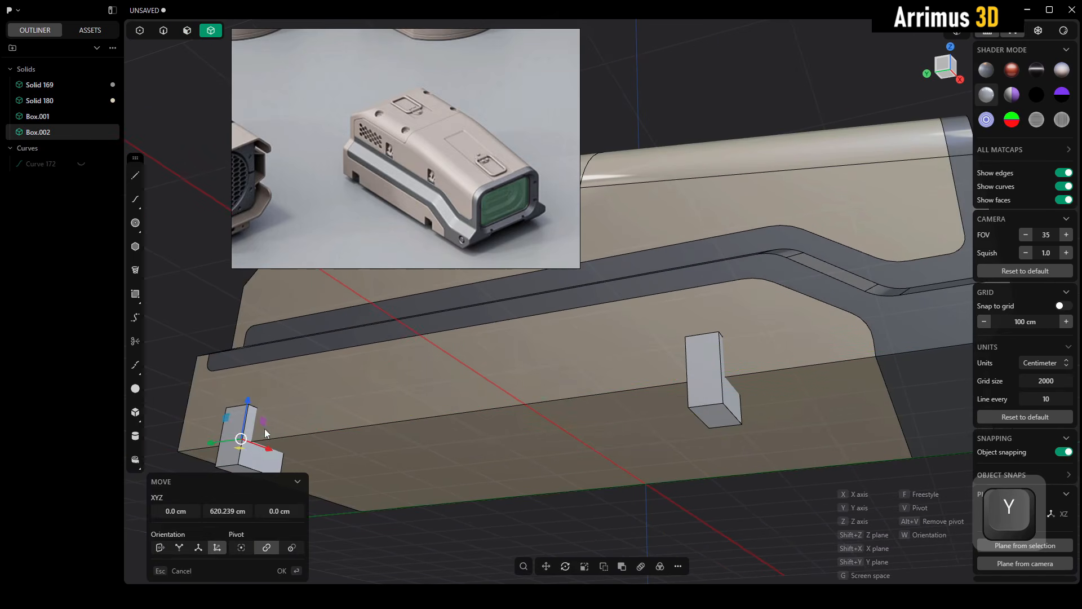
click(255, 429)
Subtract both boxes from the beige housing body with a boolean difference to cut the two lower-edge notches.
click(691, 425)
shift+click(702, 409)
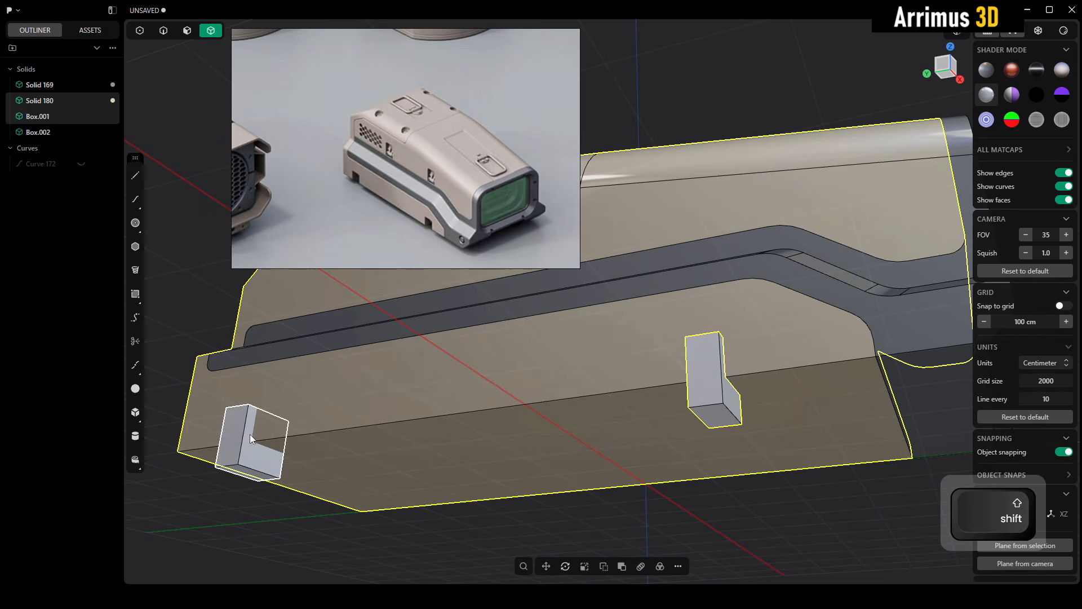
shift+click(252, 434)
key(q)
right_click(218, 321)
click(564, 520)
Compare the rear upper part of the housing with the reference picture's vent panel and top panel seam.
alt+middle_drag(564, 520, 651, 377)
scroll(651, 377, up, 4)
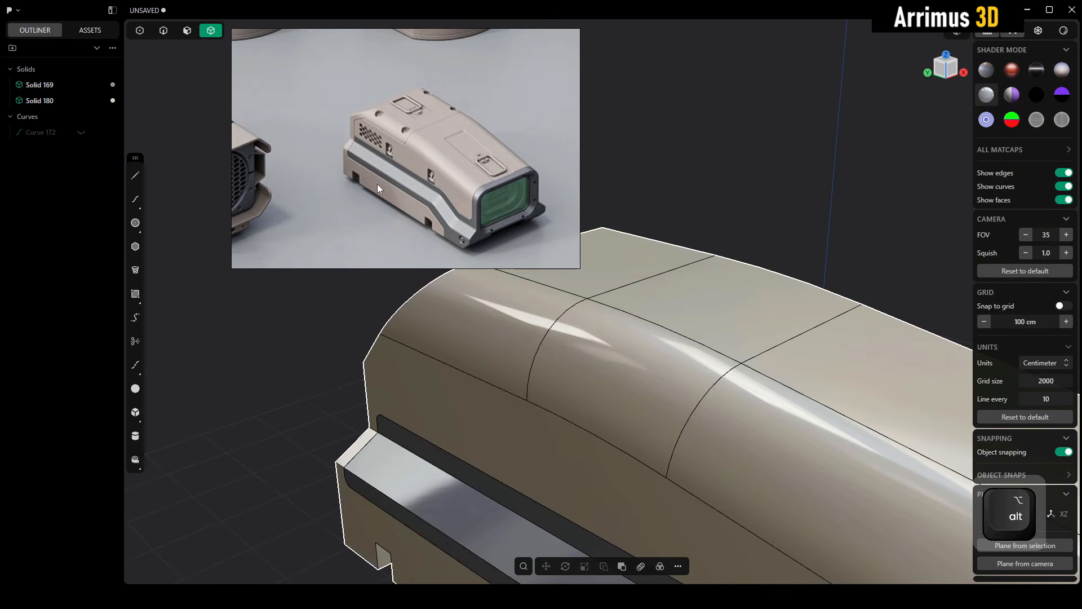
scroll(380, 183, up, 3)
drag(387, 114, 408, 164)
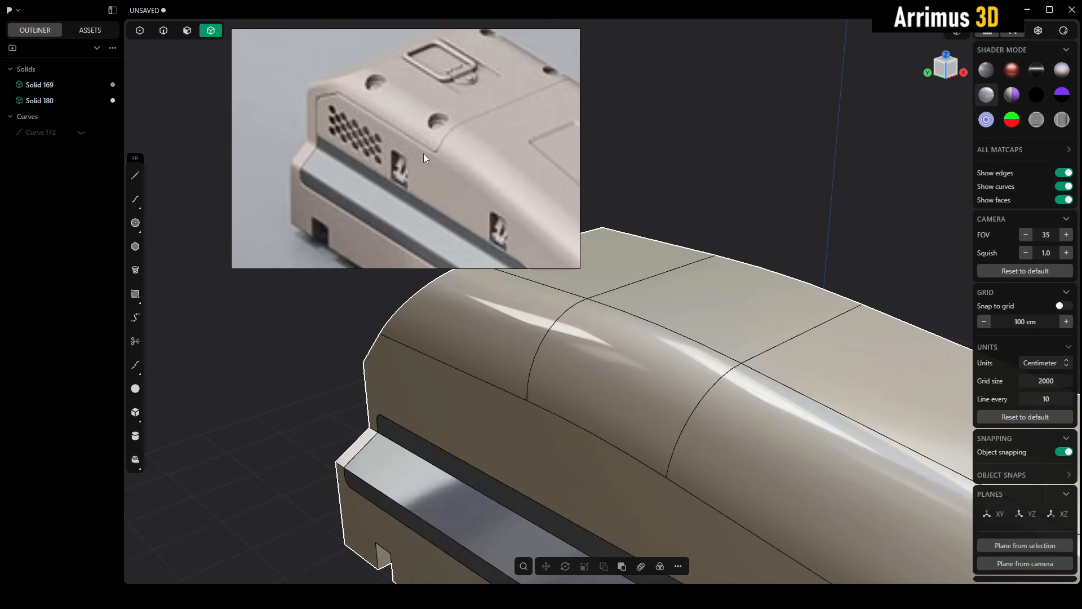
scroll(332, 148, up, 2)
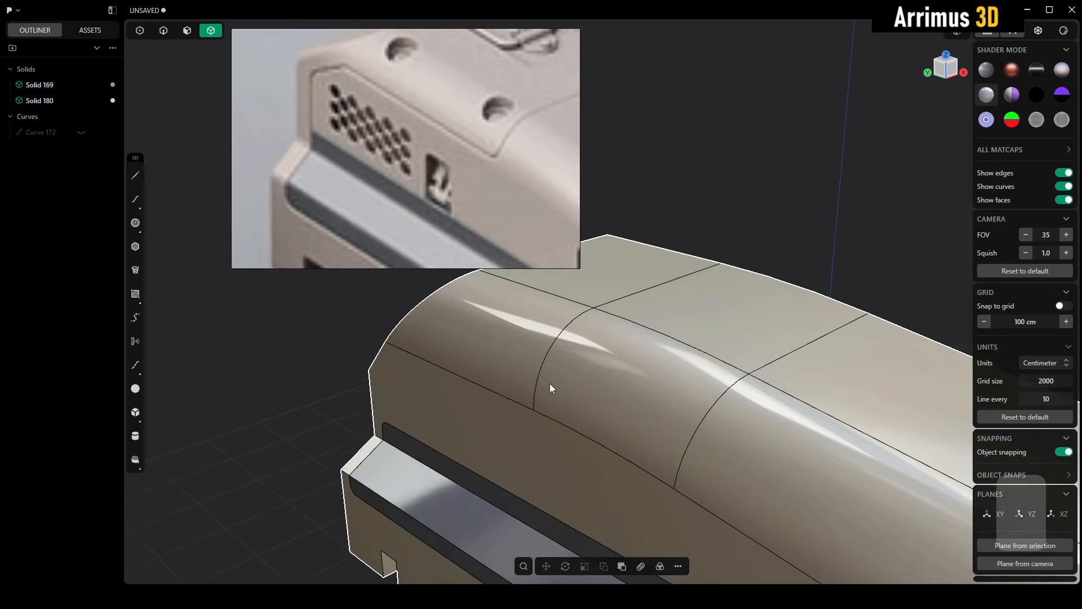
middle_drag(544, 393, 618, 360)
scroll(395, 113, down, 3)
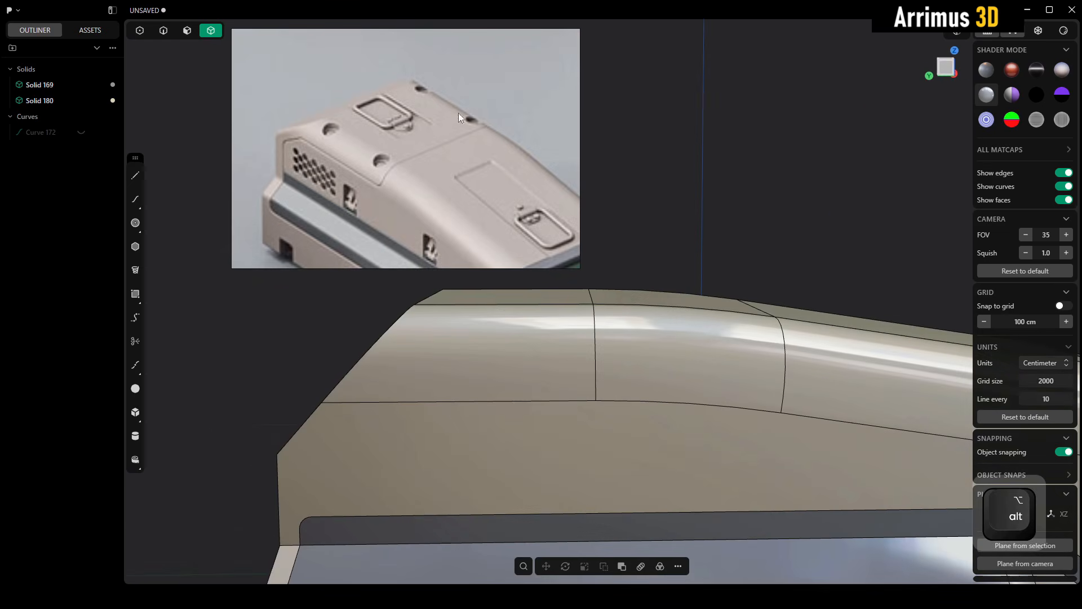
drag(343, 152, 392, 137)
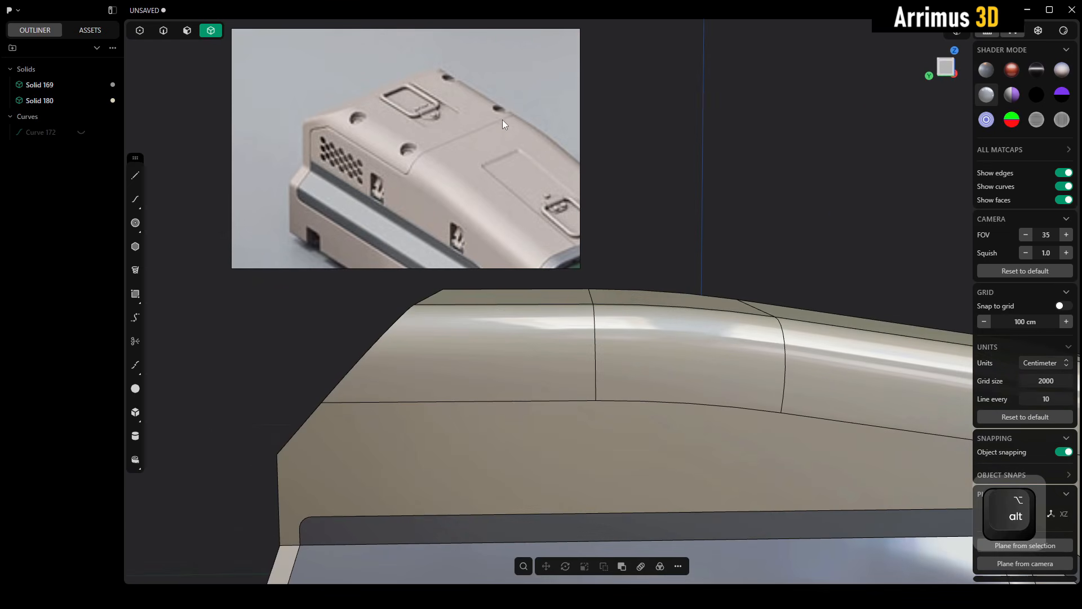
middle_drag(458, 344, 456, 293)
scroll(311, 141, up, 2)
middle_drag(498, 397, 524, 395)
scroll(536, 387, down, 3)
In the left view, start a polyline down through the housing's top edge and continue horizontally toward the sloped rear edge.
click(951, 73)
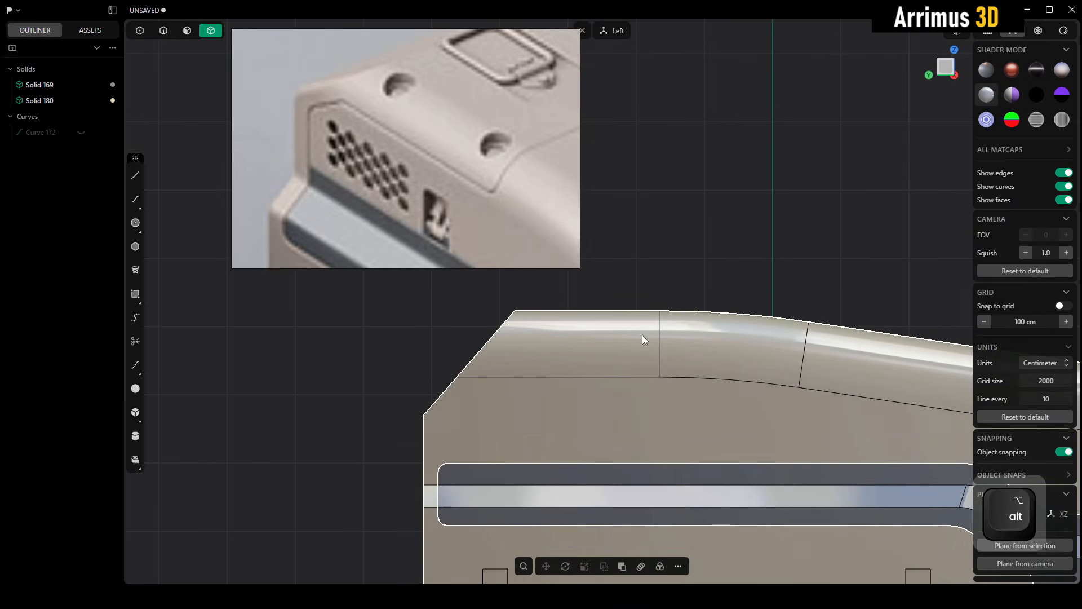
scroll(429, 101, down, 5)
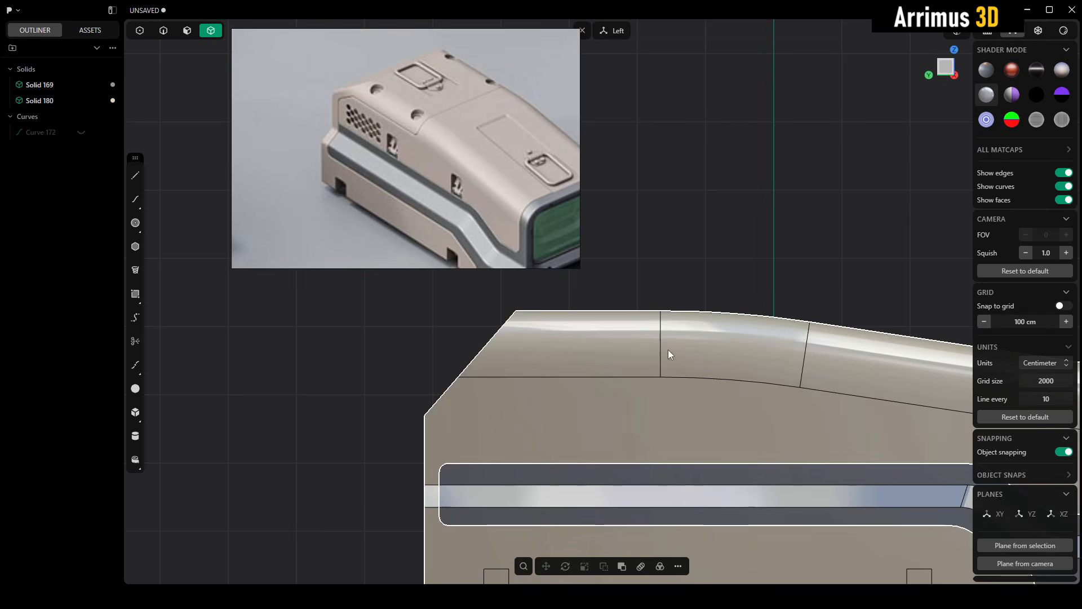
middle_drag(707, 344, 721, 331)
scroll(716, 327, up, 2)
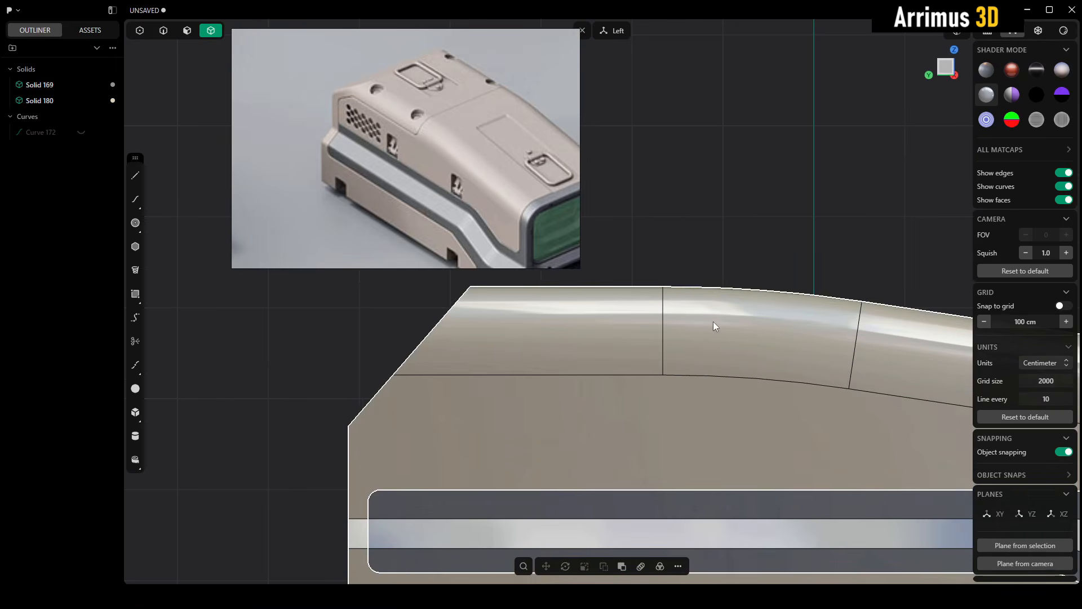
key(shift+a)
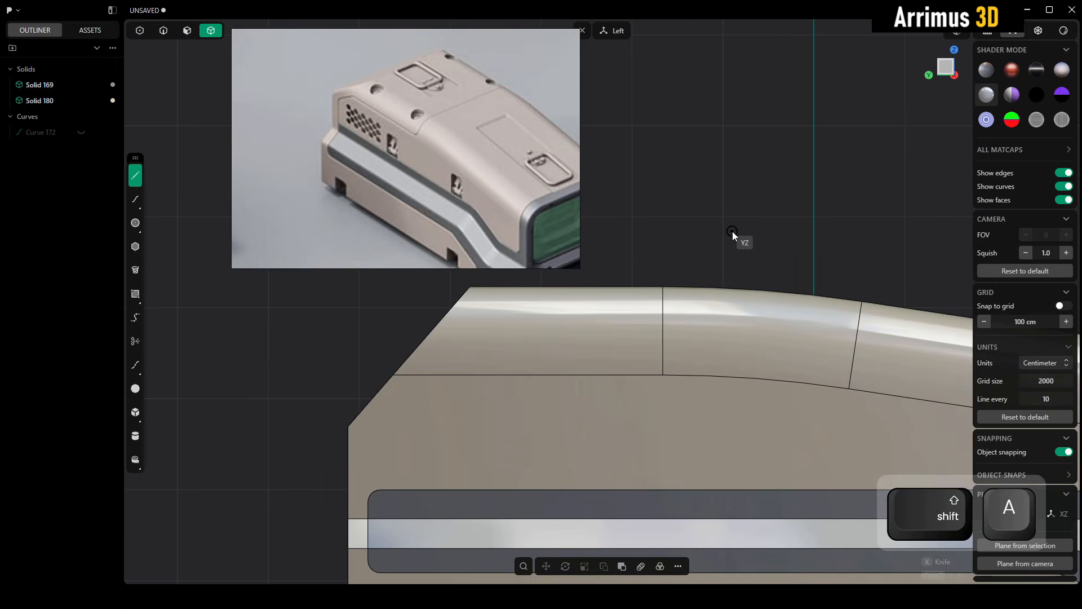
click(729, 229)
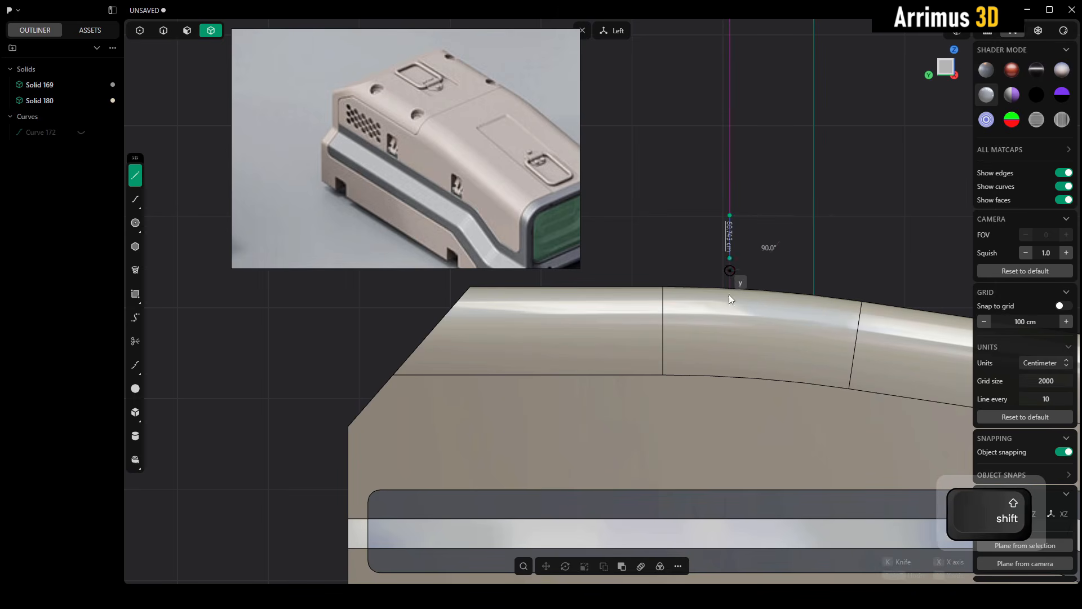
click(729, 342)
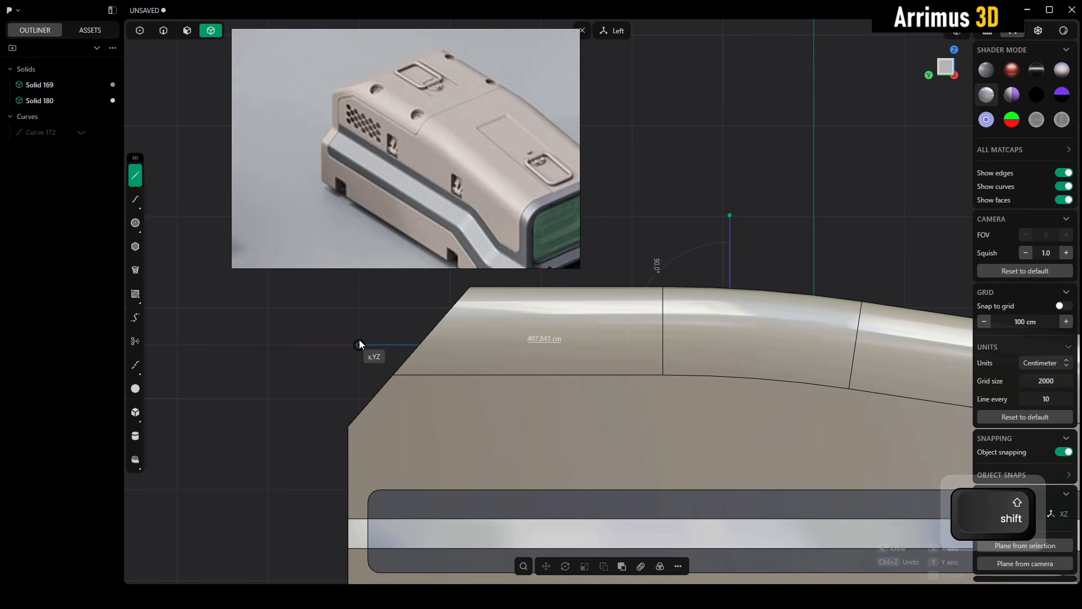
click(478, 336)
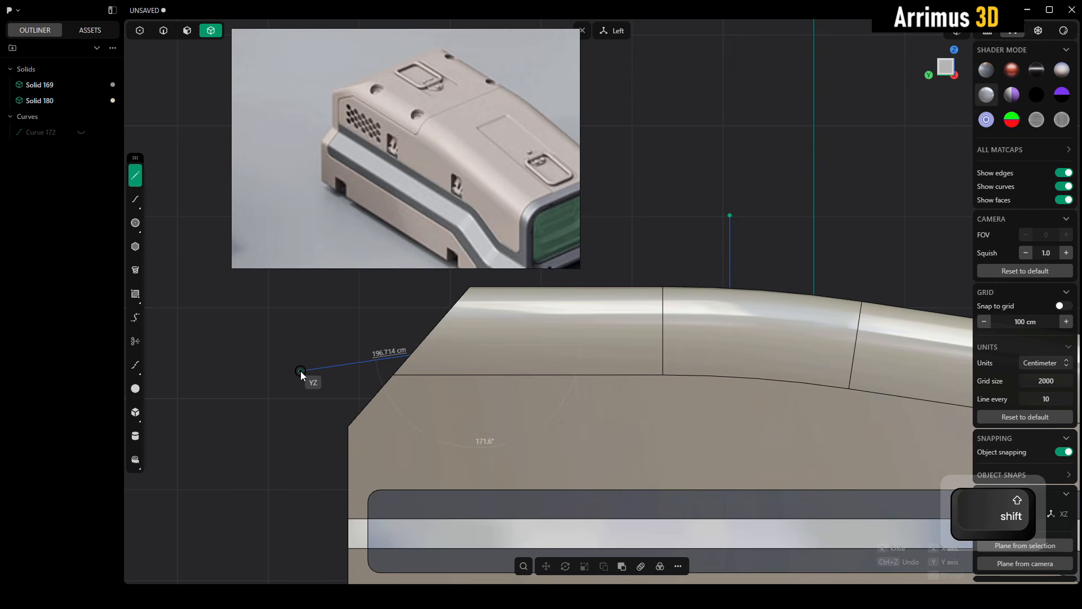
Add a diagonal polyline segment about 155 cm long, sloping down to a point aligned vertically with the side band's rear end.
key(alt+z)
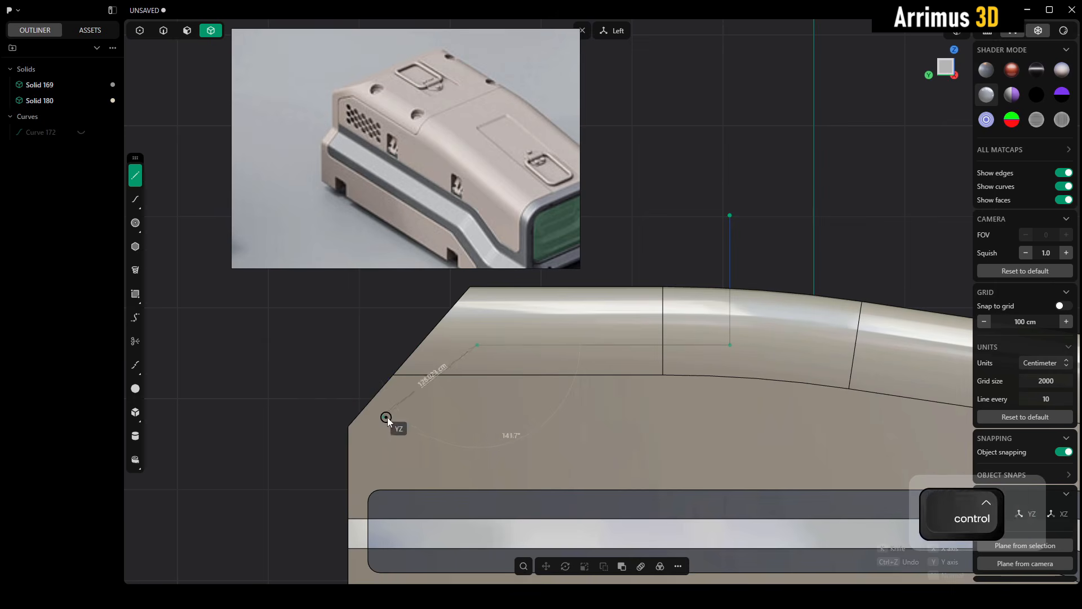
key(alt+z)
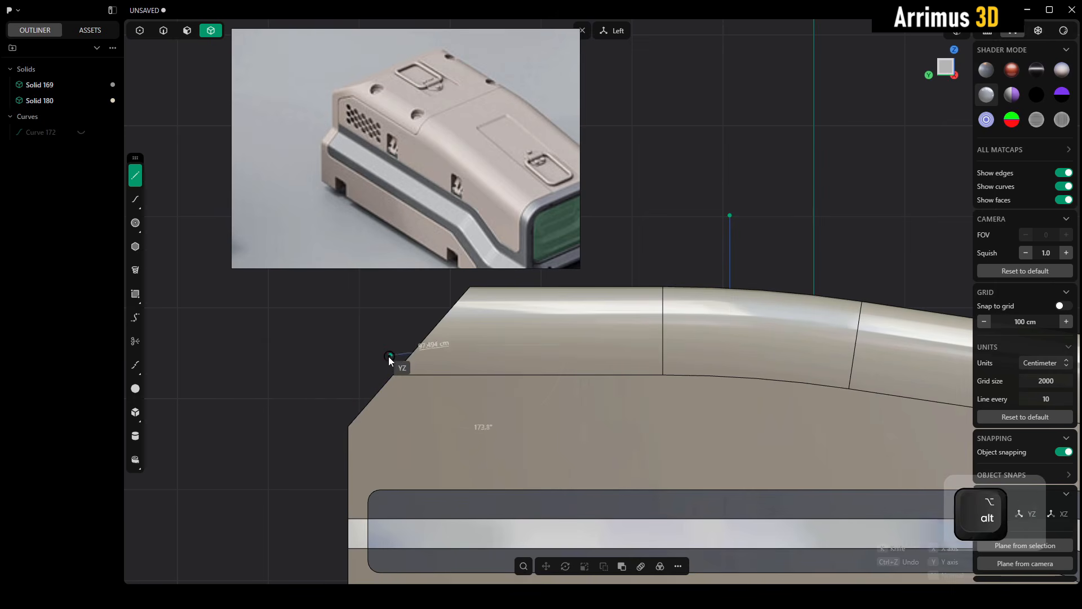
key(alt+z)
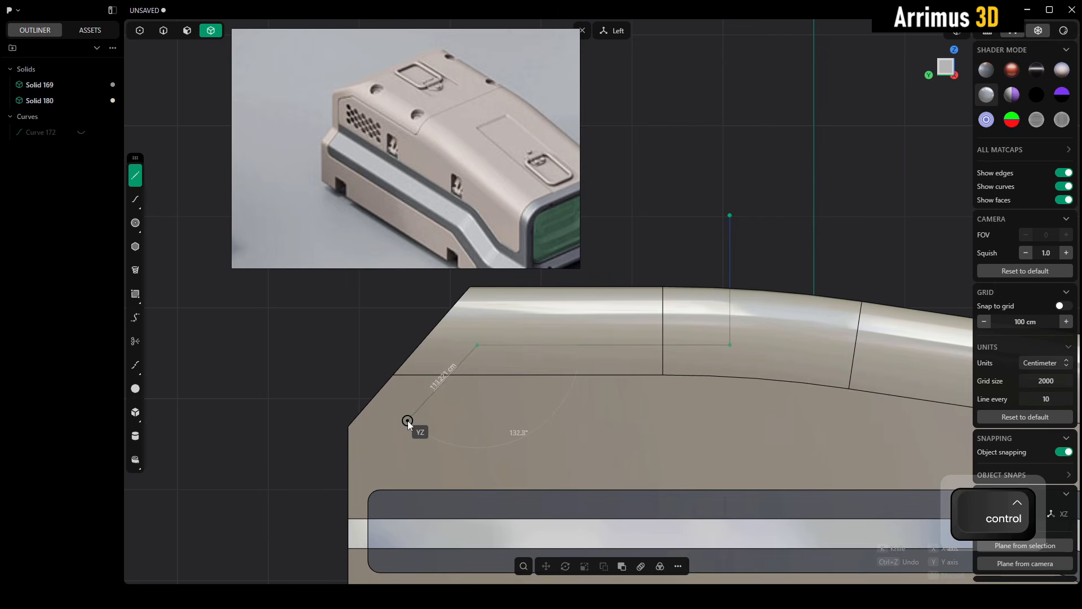
middle_drag(438, 423, 501, 324)
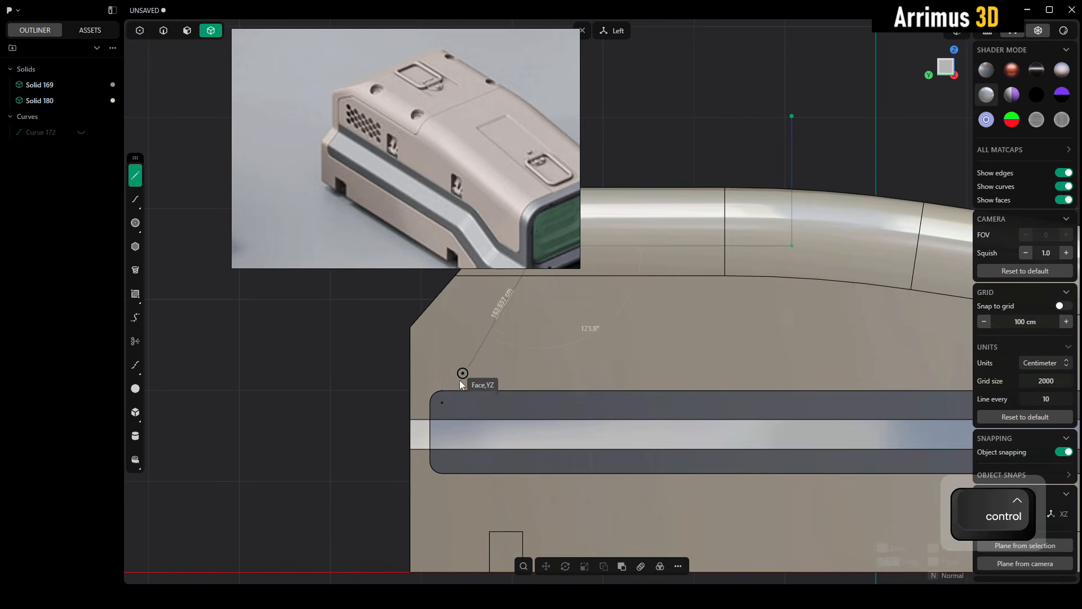
scroll(451, 394, up, 3)
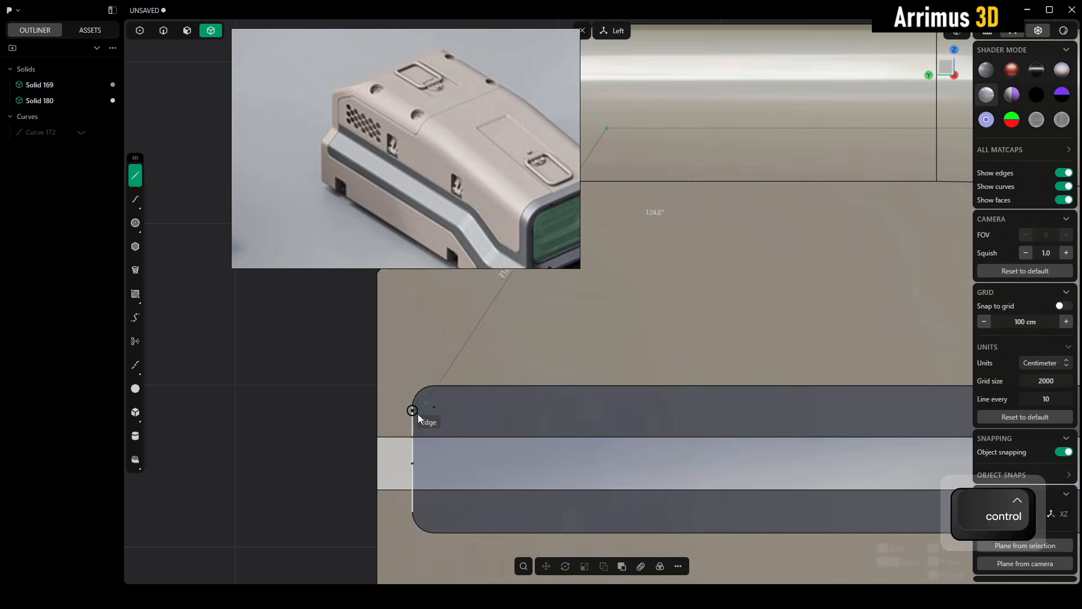
scroll(416, 416, down, 5)
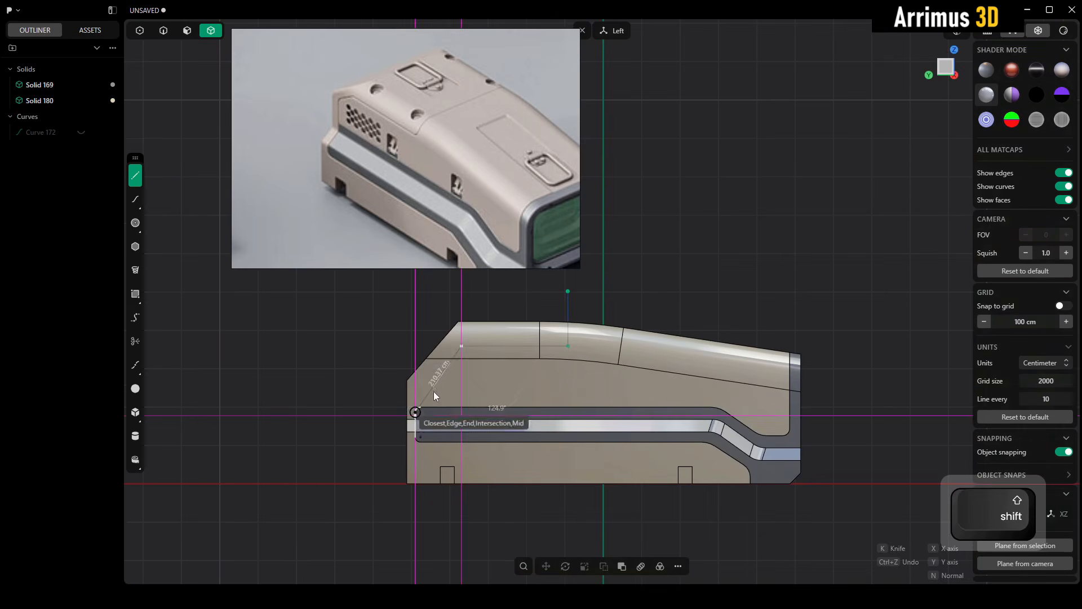
scroll(439, 385, up, 5)
shift+middle_drag(415, 441, 461, 382)
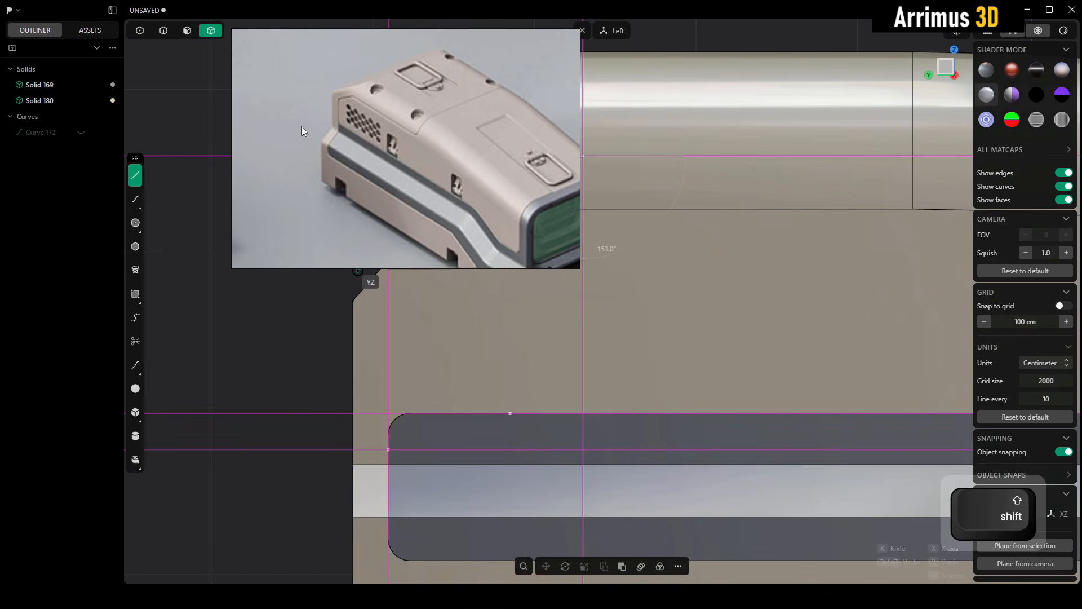
scroll(302, 126, up, 3)
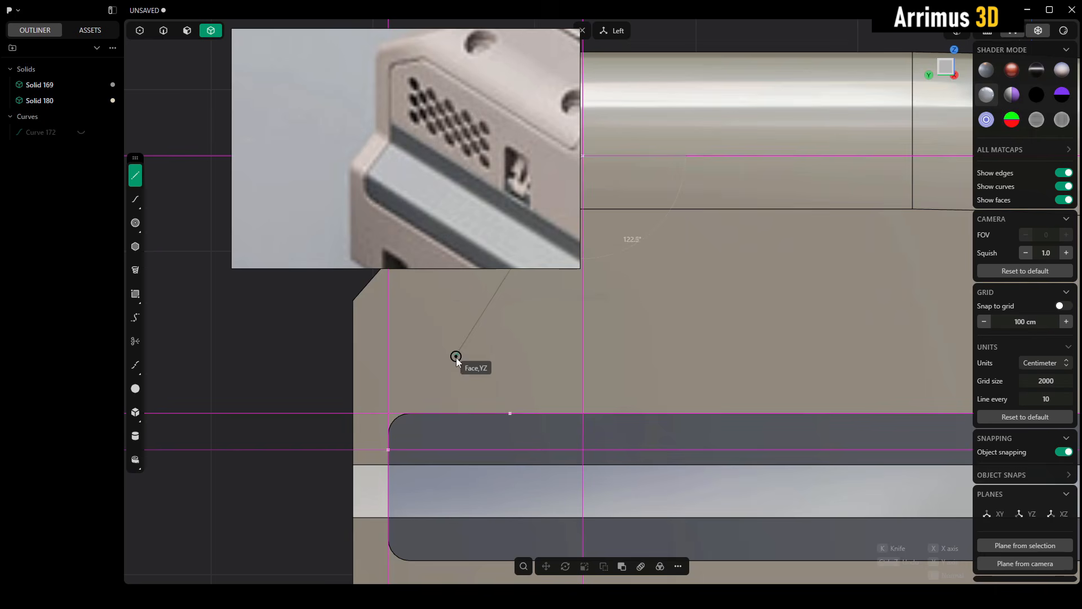
shift+middle_drag(455, 326, 434, 422)
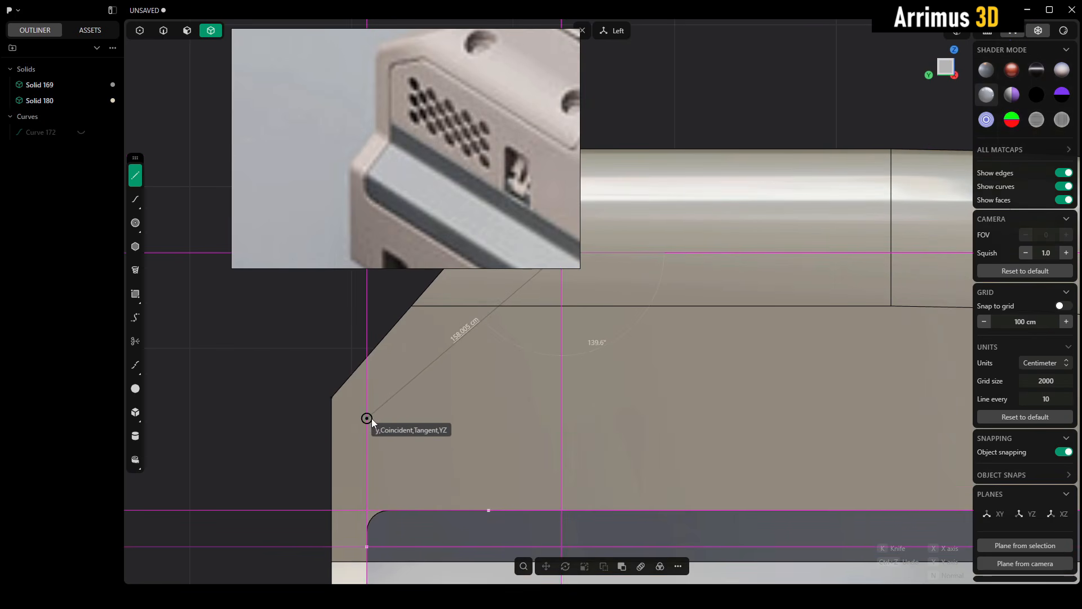
scroll(376, 434, down, 2)
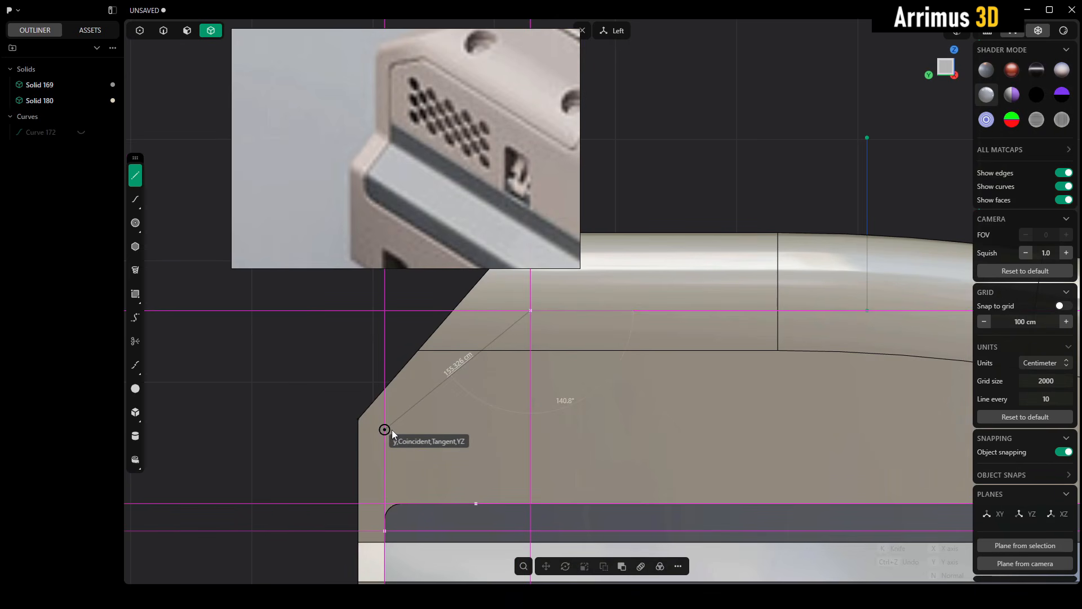
click(389, 430)
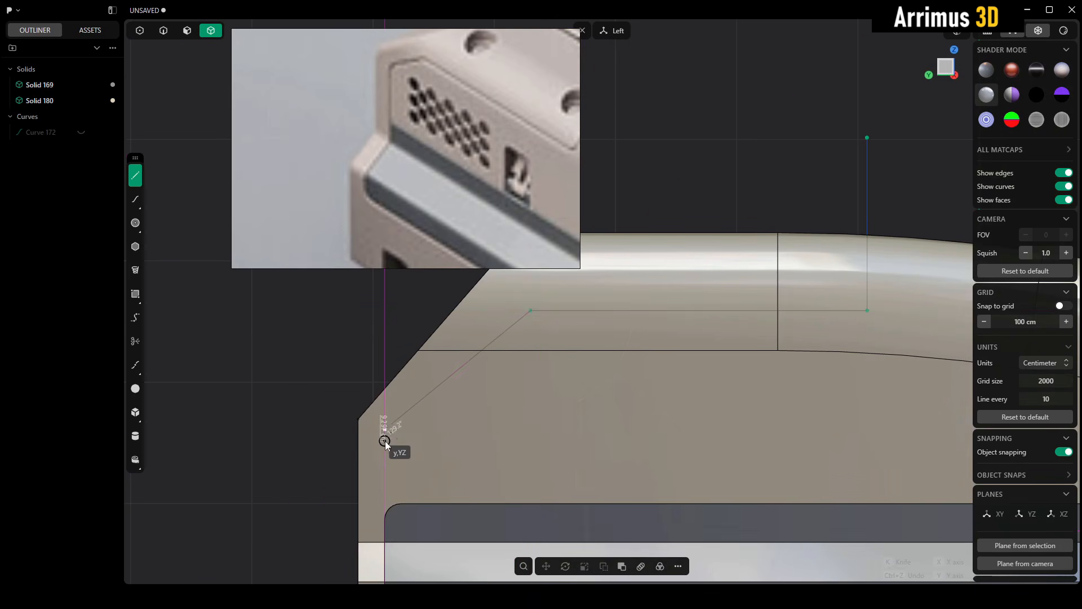
Extend the polyline about 517 cm straight down to below the housing and finish the curve.
shift+middle_drag(386, 439, 404, 297)
scroll(404, 297, down, 4)
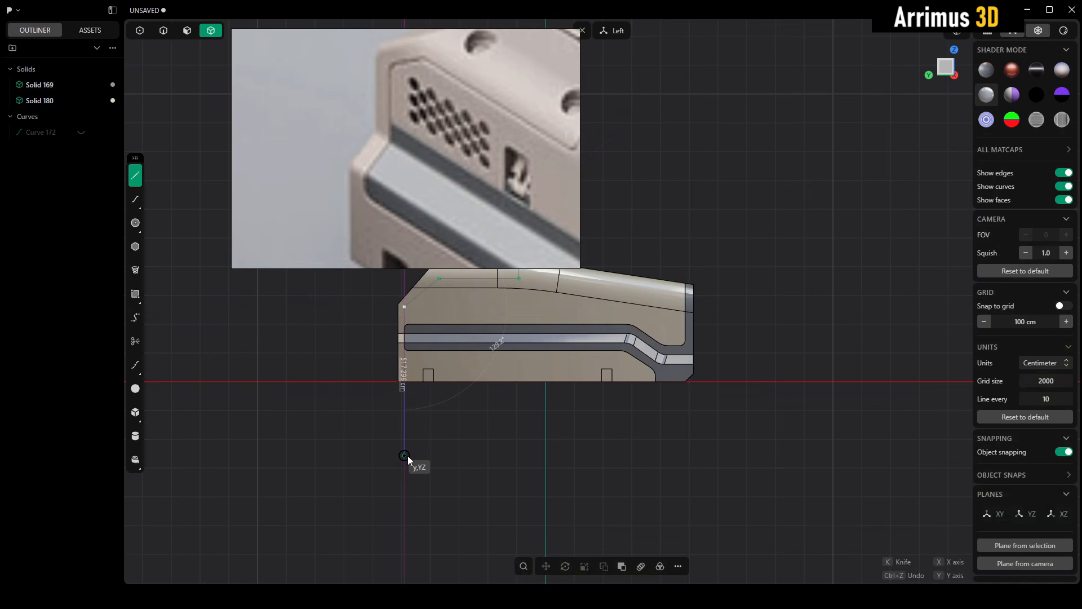
click(404, 456)
key(Escape)
click(469, 446)
Move the polyline's upper rear corner point along the Y axis to adjust the diagonal beside the housing's sloped rear edge.
shift+middle_drag(463, 386, 465, 446)
scroll(466, 447, up, 5)
shift+middle_drag(427, 268, 418, 469)
scroll(428, 404, up, 3)
key(1)
drag(417, 365, 337, 404)
key(g)
middle_drag(386, 388, 460, 359)
key(y)
click(376, 379)
right_click(467, 365)
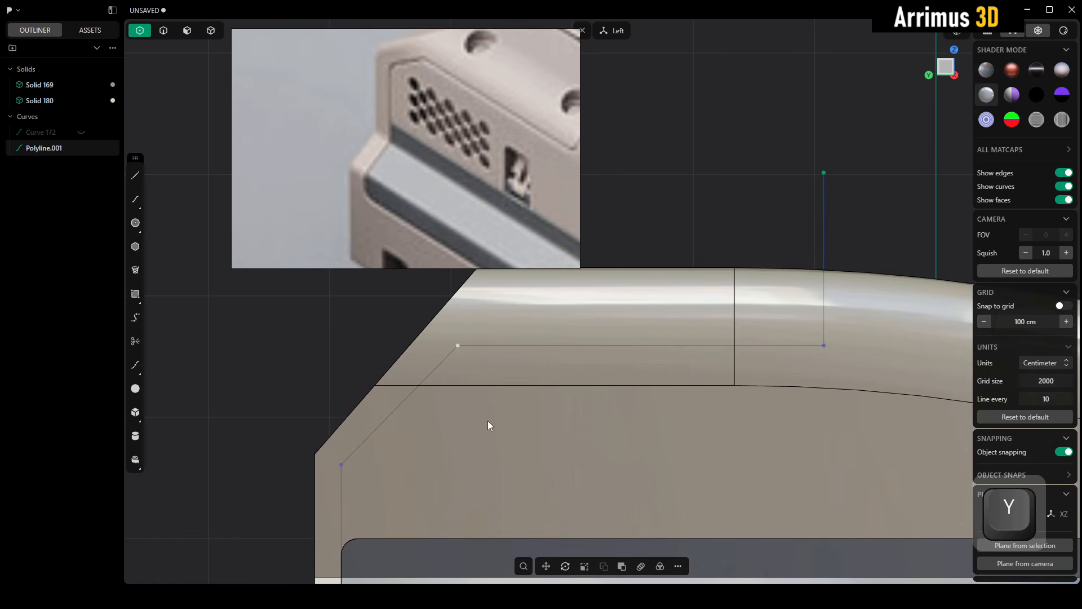
Examine how the polyline's vertical segment lines up with the side band's rounded rear corner.
scroll(488, 421, down, 3)
click(346, 369)
middle_drag(395, 401, 431, 373)
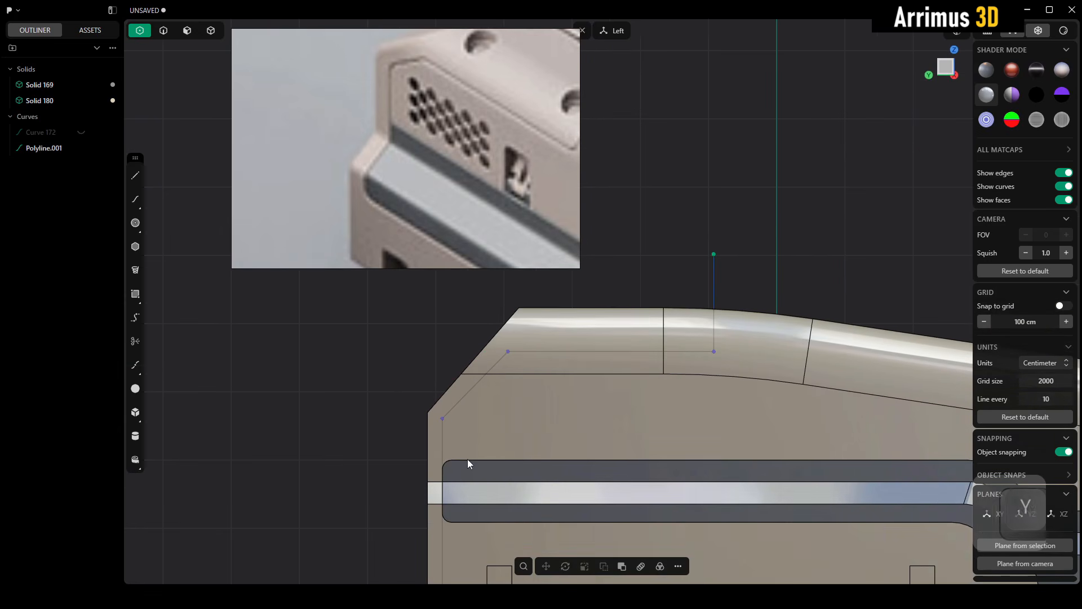
scroll(465, 457, up, 4)
scroll(448, 471, up, 3)
middle_drag(404, 480, 416, 439)
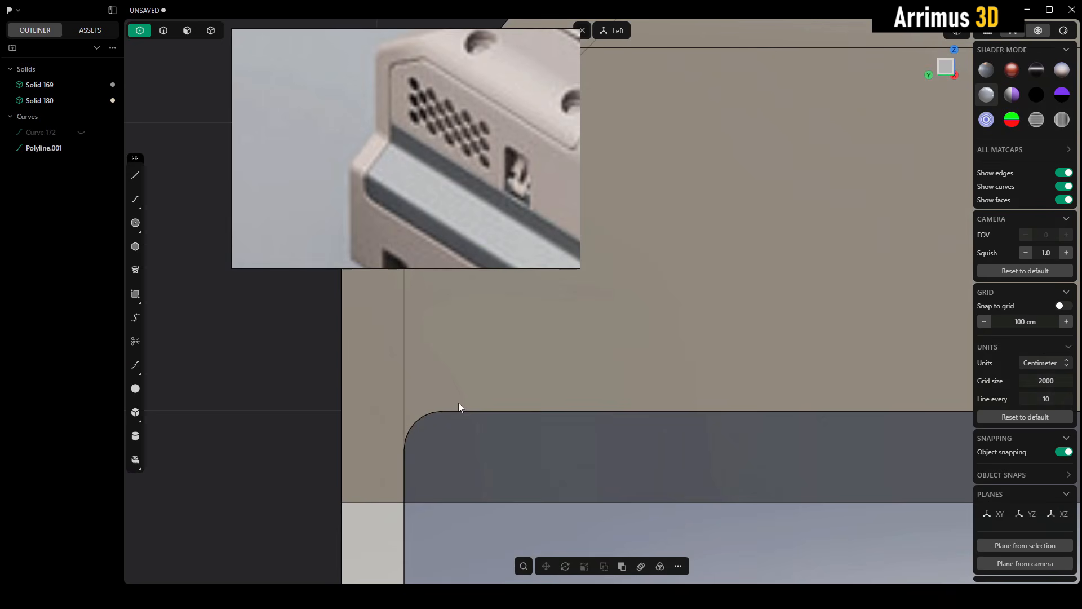
Try to delete the rounded faces at the side band's upper rear corner, and undo the deletion.
key(3)
drag(382, 384, 489, 464)
key(x)
middle_drag(489, 463, 452, 411)
key(ctrl+z)
click(251, 366)
Isolate the side band body and examine its rounded upper rear corner.
key(4)
scroll(343, 380, down, 3)
key(3)
drag(545, 328, 367, 466)
click(347, 439)
drag(440, 335, 516, 413)
drag(483, 373, 499, 415)
click(323, 392)
key(4)
key(alt+q)
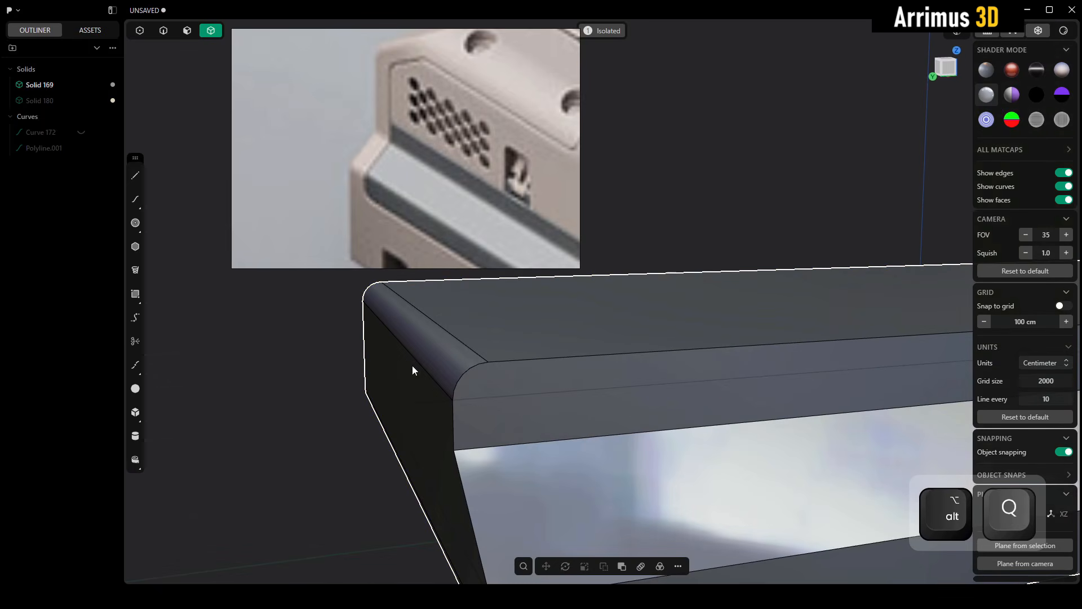
key(alt+q)
Delete the rounding at the side band's upper rear corner so that the corner becomes square.
click(432, 336)
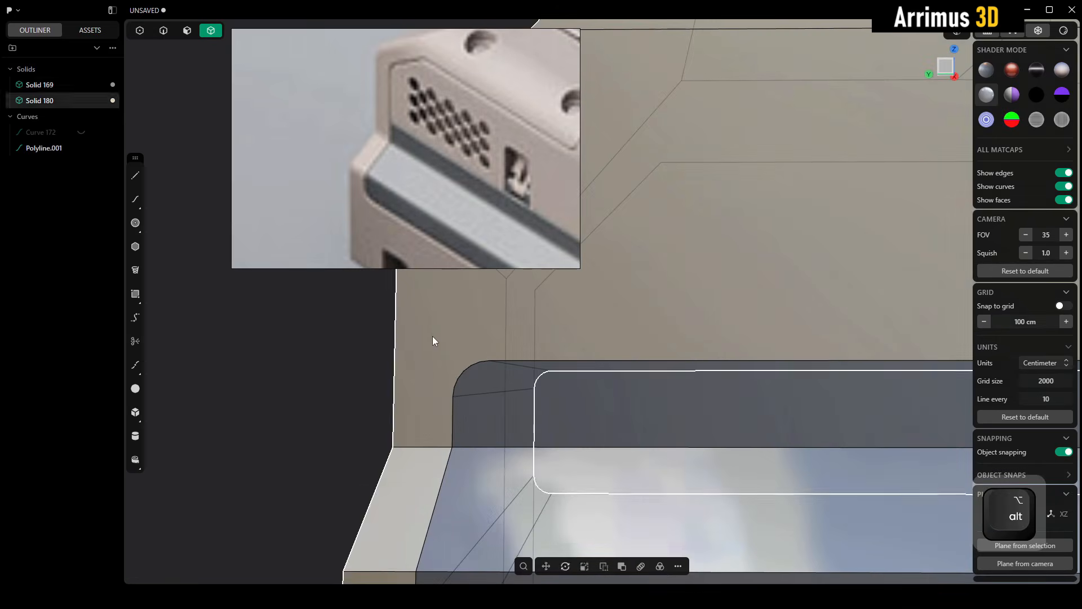
key(alt+q)
key(alt+q)
key(3)
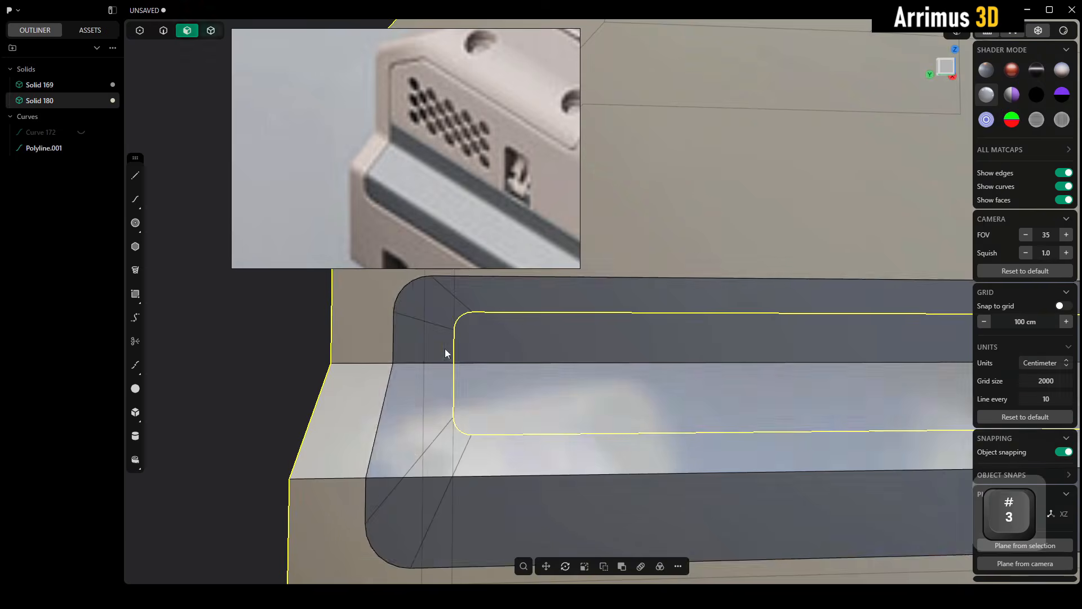
middle_drag(462, 324, 471, 320)
click(499, 363)
key(x)
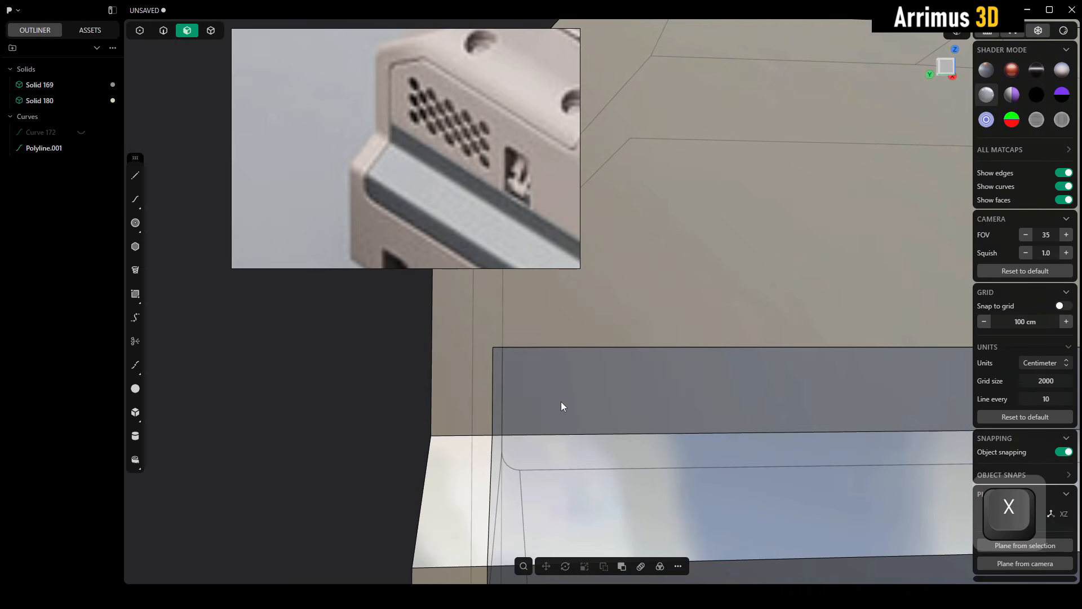
Round the polyline's three upper corner points with a fillet radius of about 58 cm.
scroll(496, 395, down, 10)
key(4)
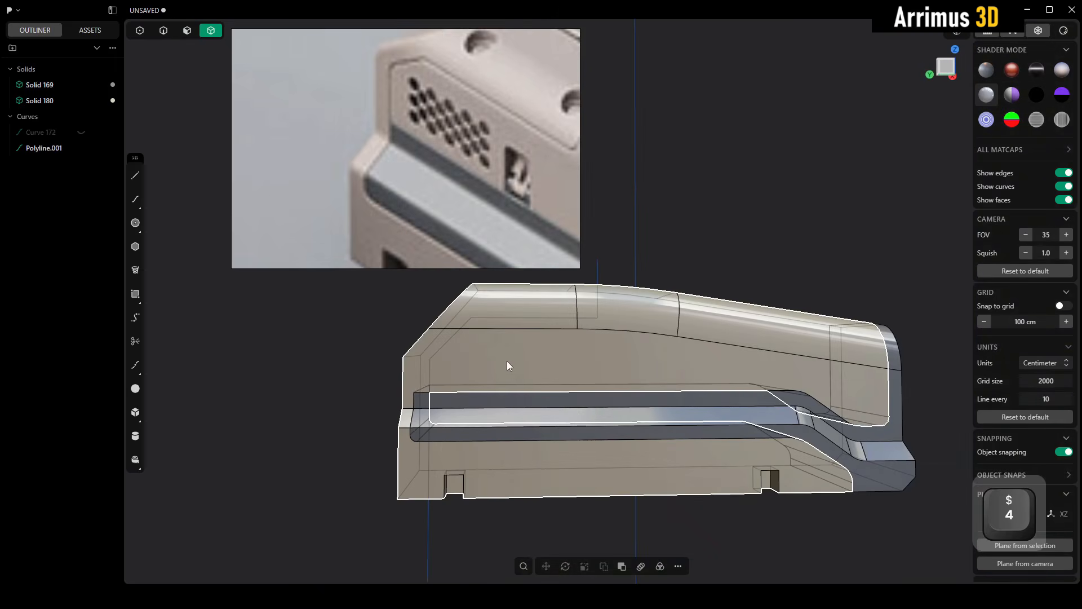
scroll(514, 379, up, 6)
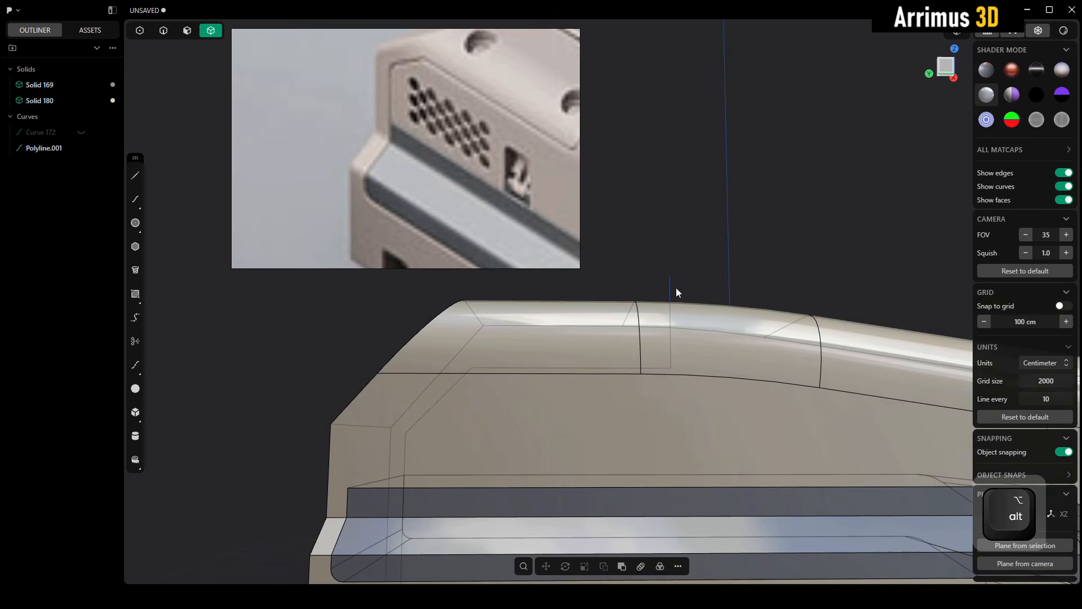
key(2)
key(1)
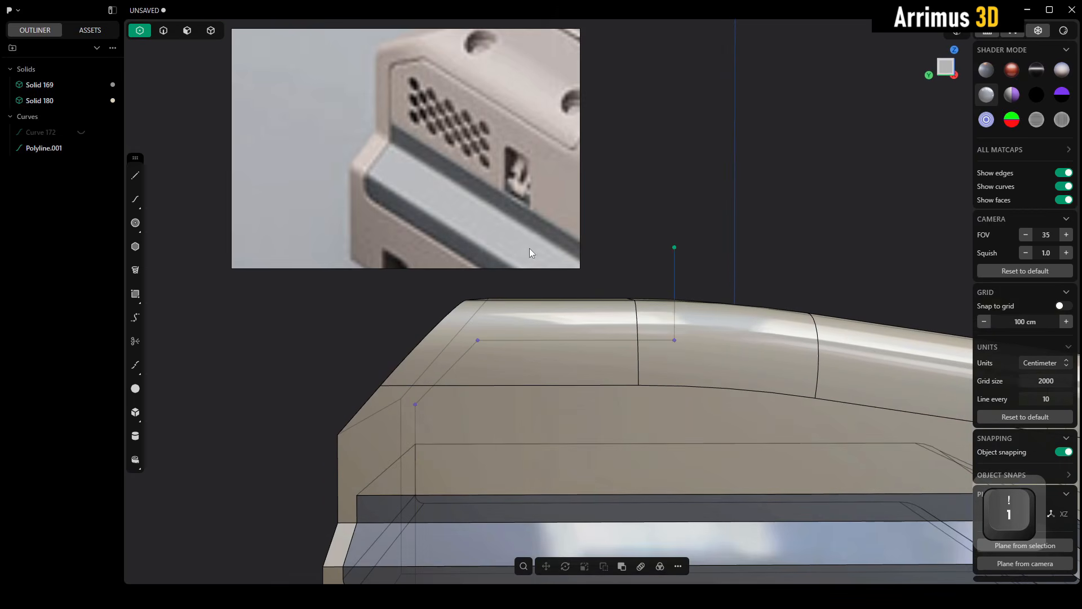
drag(409, 312, 769, 419)
key(b)
key(d)
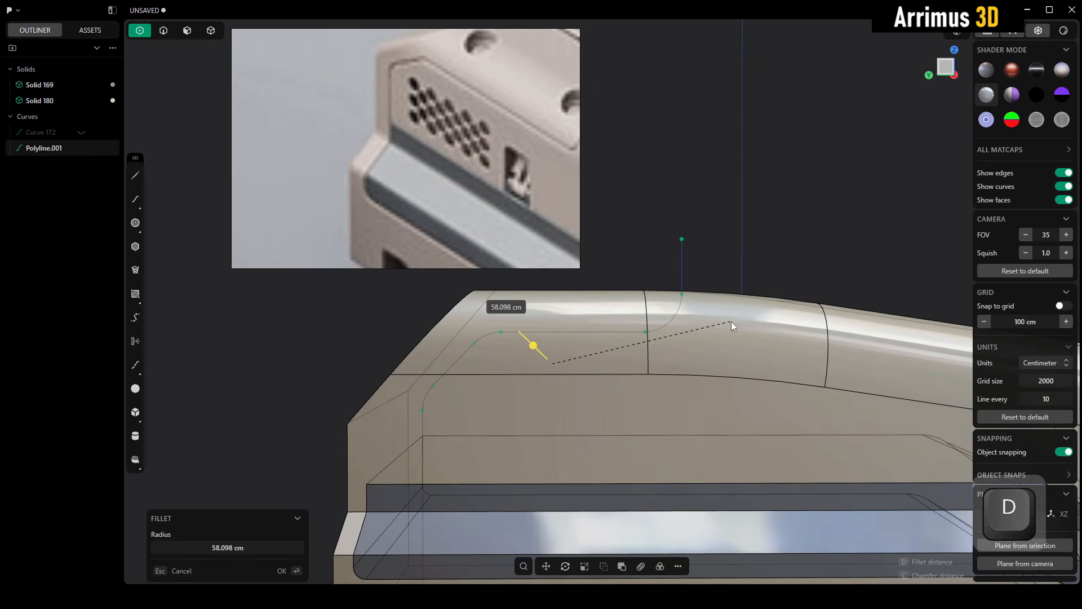
click(731, 326)
Cut the beige housing body with the rounded polyline and hide the polyline.
key(4)
click(735, 299)
key(c)
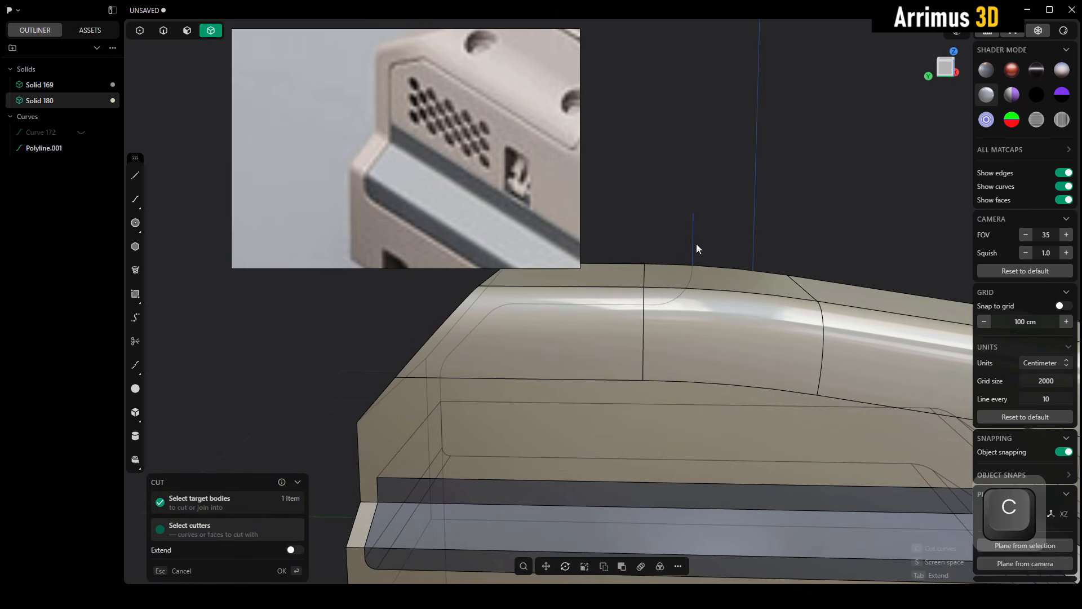
click(695, 243)
key(Return)
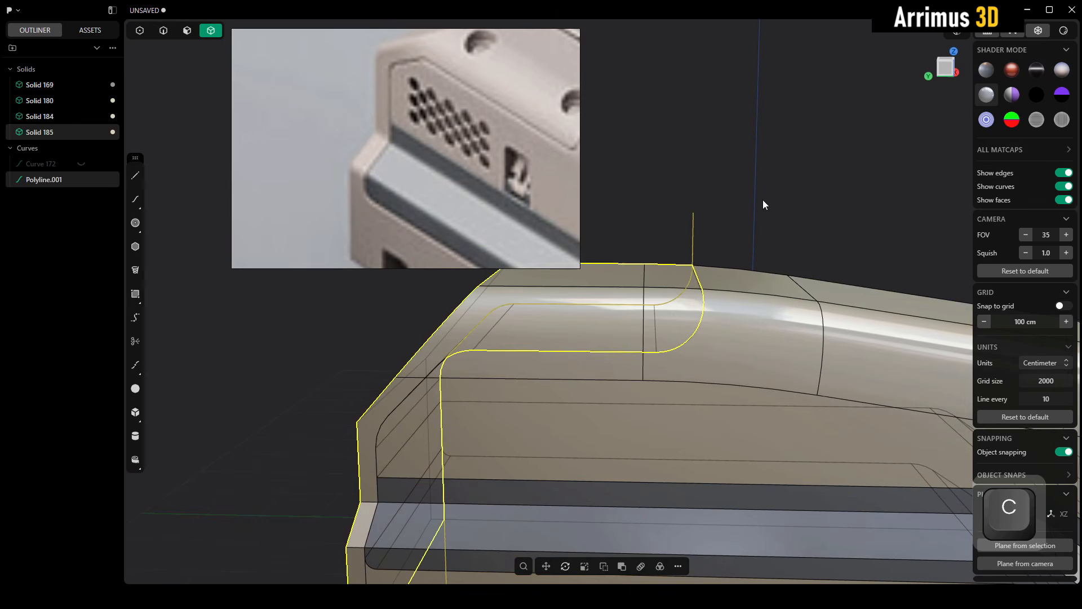
key(2)
click(698, 237)
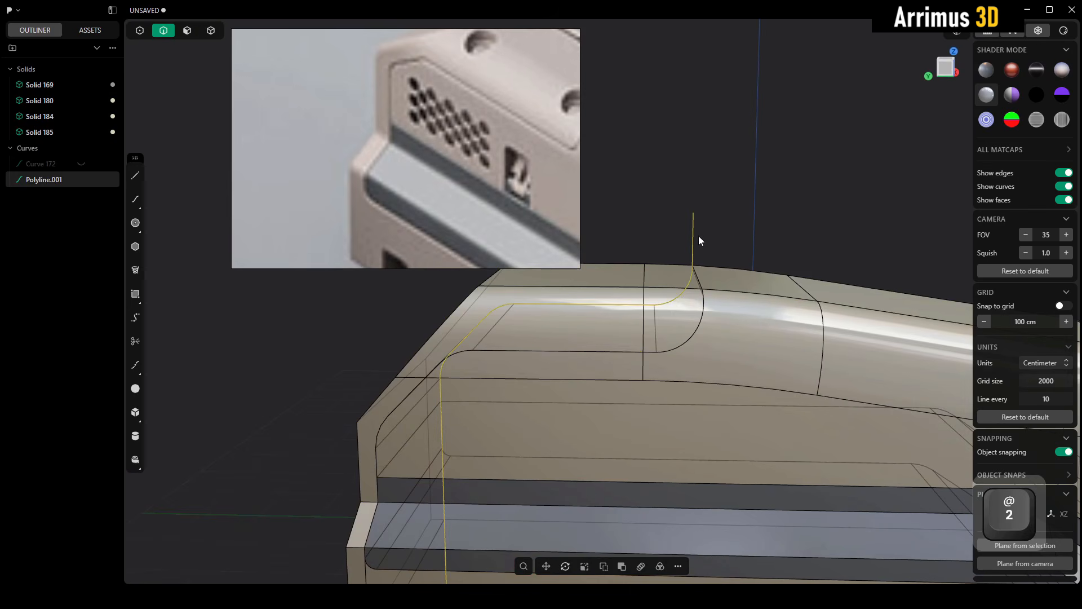
key(h)
scroll(708, 265, down, 5)
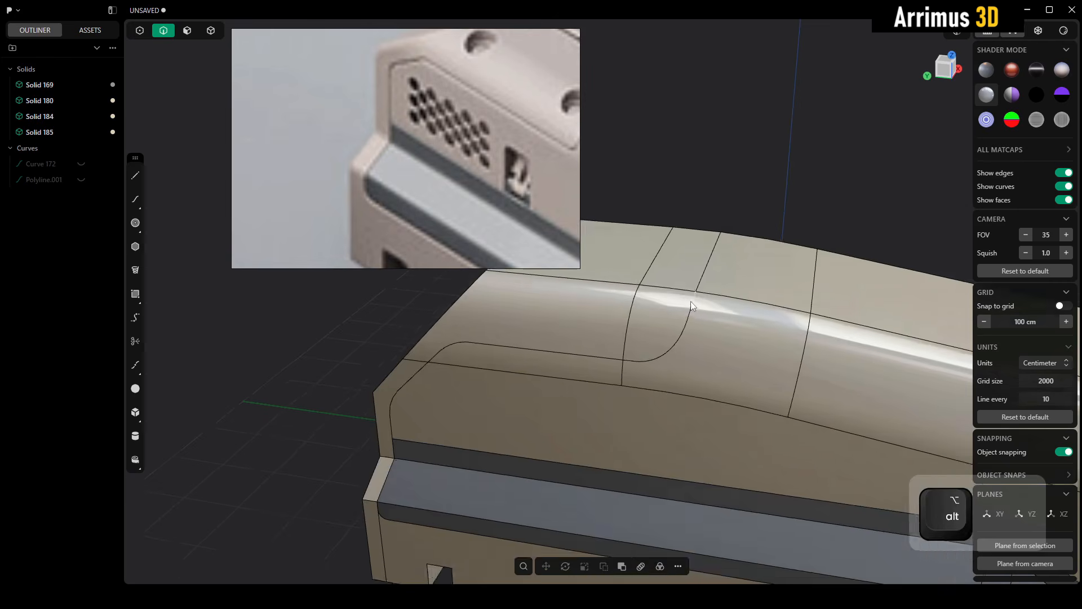
Compare the rear side panel seam with the reference picture and check how the cut divides the housing pieces.
key(4)
scroll(711, 252, up, 5)
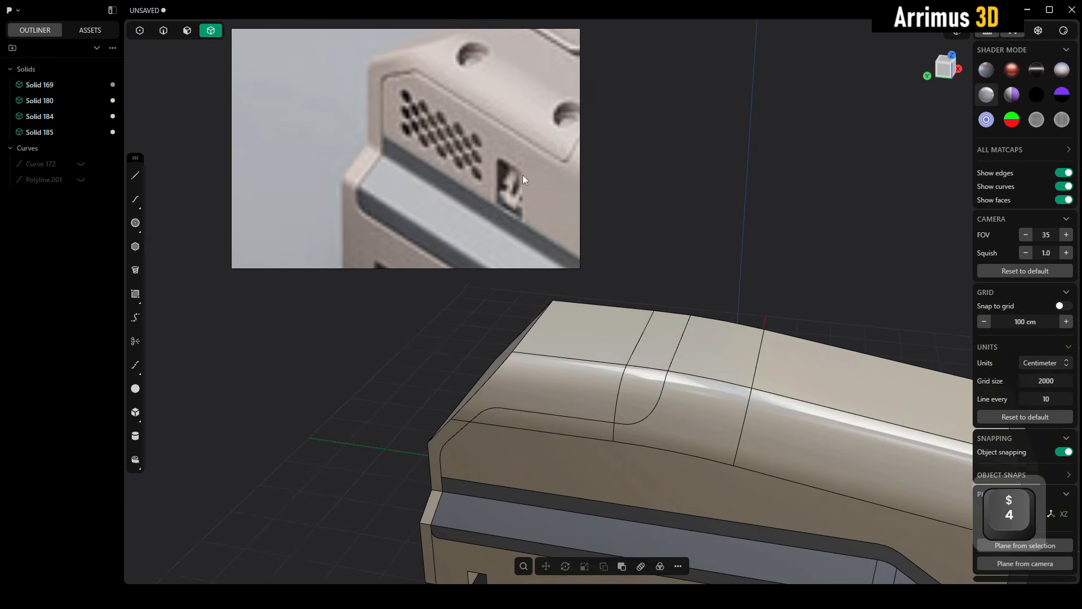
scroll(657, 338, up, 2)
mouse_move(672, 337)
middle_down()
mouse_move(688, 316)
mouse_move(665, 318)
middle_up()
middle_drag(523, 169, 501, 181)
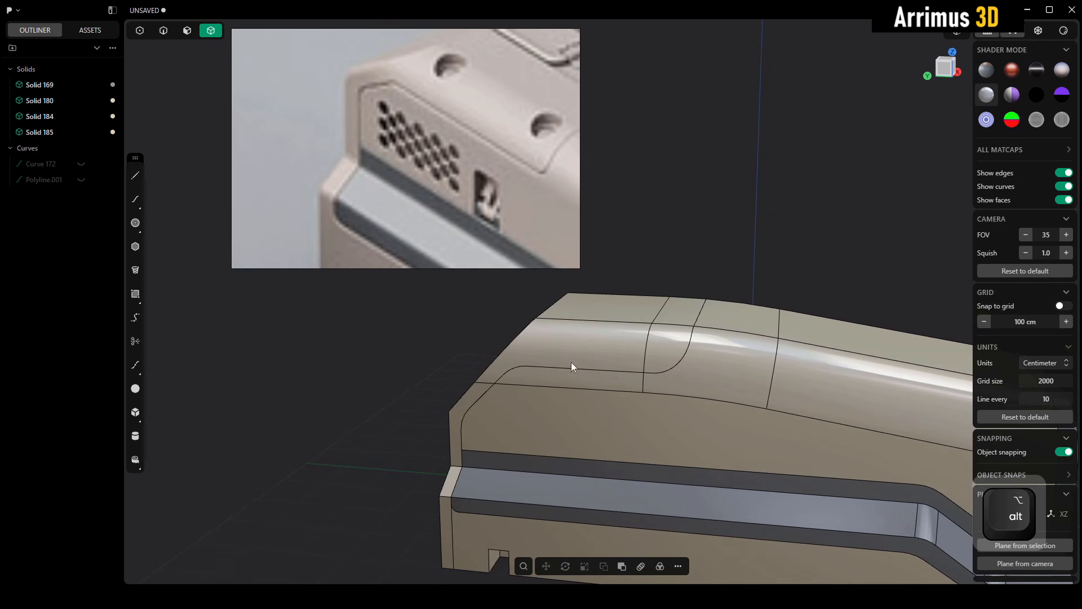
alt+middle_drag(670, 365, 667, 380)
middle_drag(654, 354, 671, 318)
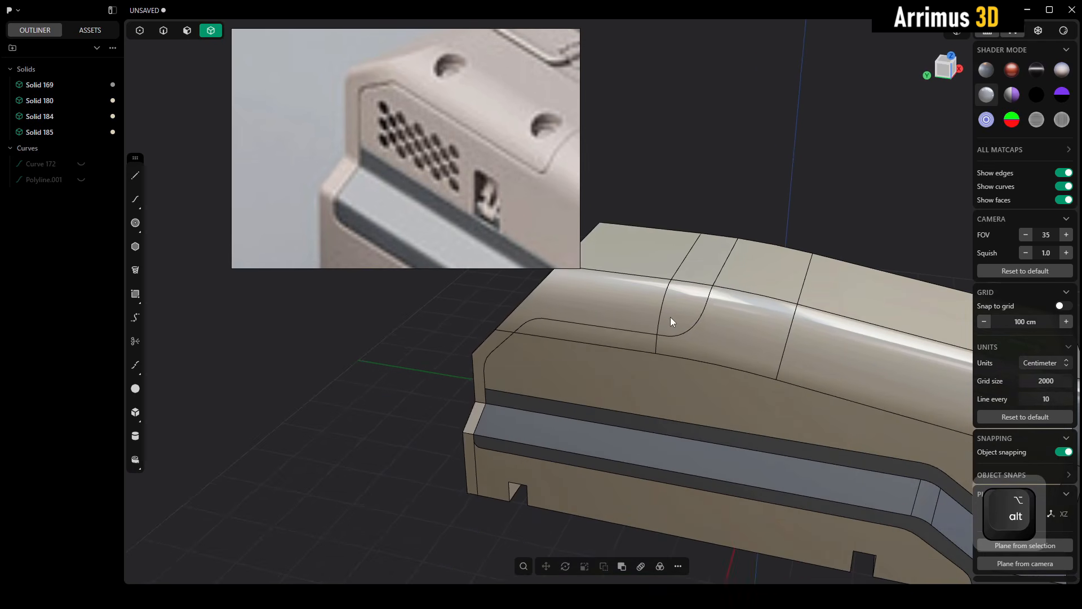
click(661, 312)
key(alt+q)
middle_drag(585, 488, 583, 402)
click(590, 460)
click(567, 507)
scroll(384, 160, down, 3)
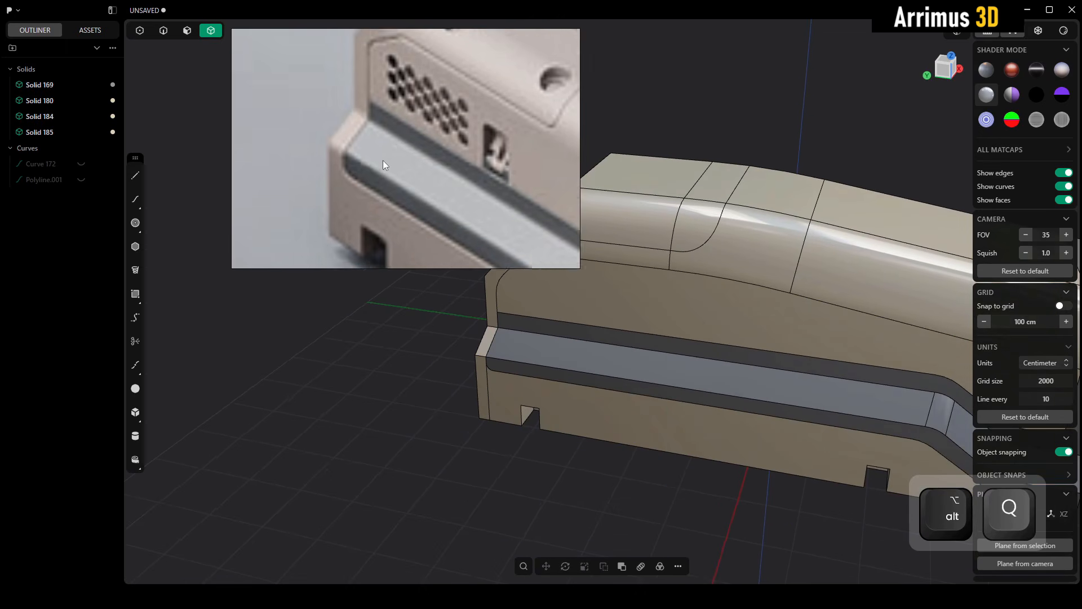
Join the lower housing body and the upper rear piece with a Boolean union.
click(573, 428)
shift+click(484, 373)
middle_drag(605, 302, 603, 377)
key(q)
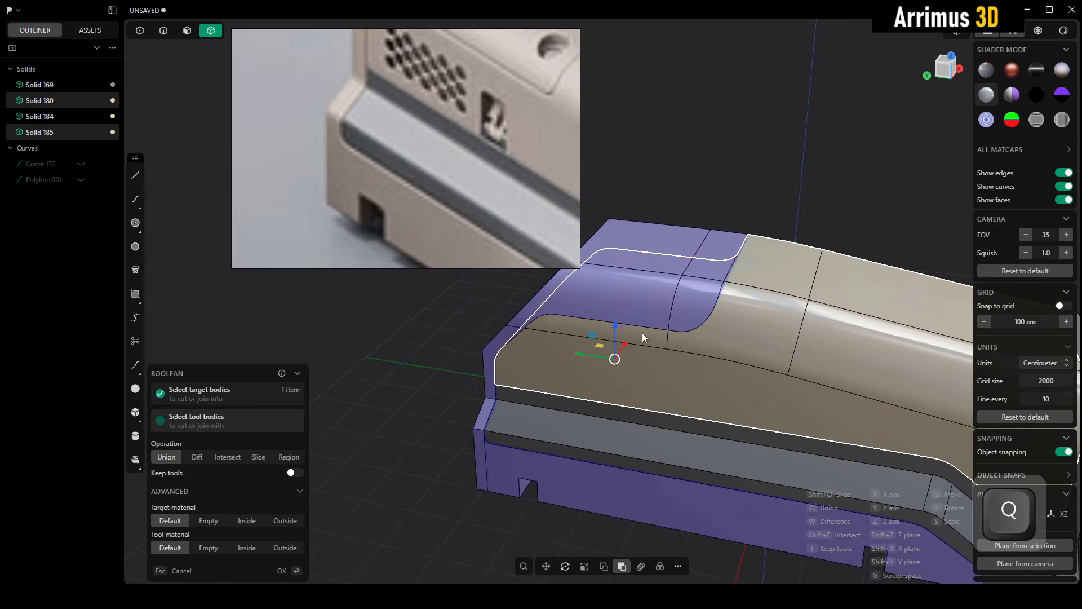
right_click(762, 160)
click(763, 153)
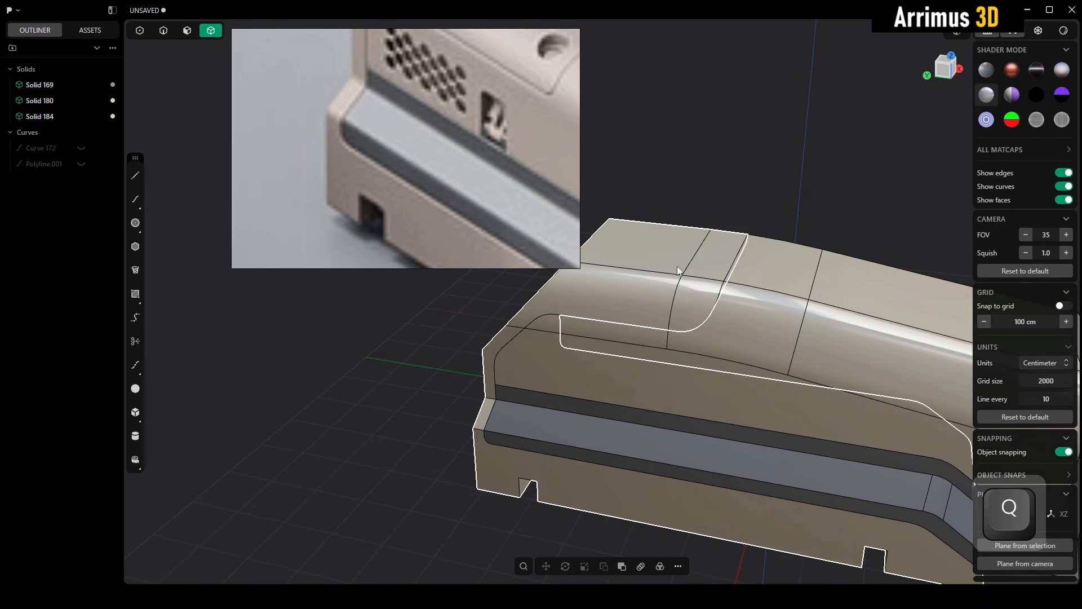
Isolate the side panel body, fillet its seam edge with a distance of about 6.1 cm, and leave isolation.
middle_drag(672, 355, 647, 297)
click(646, 375)
key(slash)
key(2)
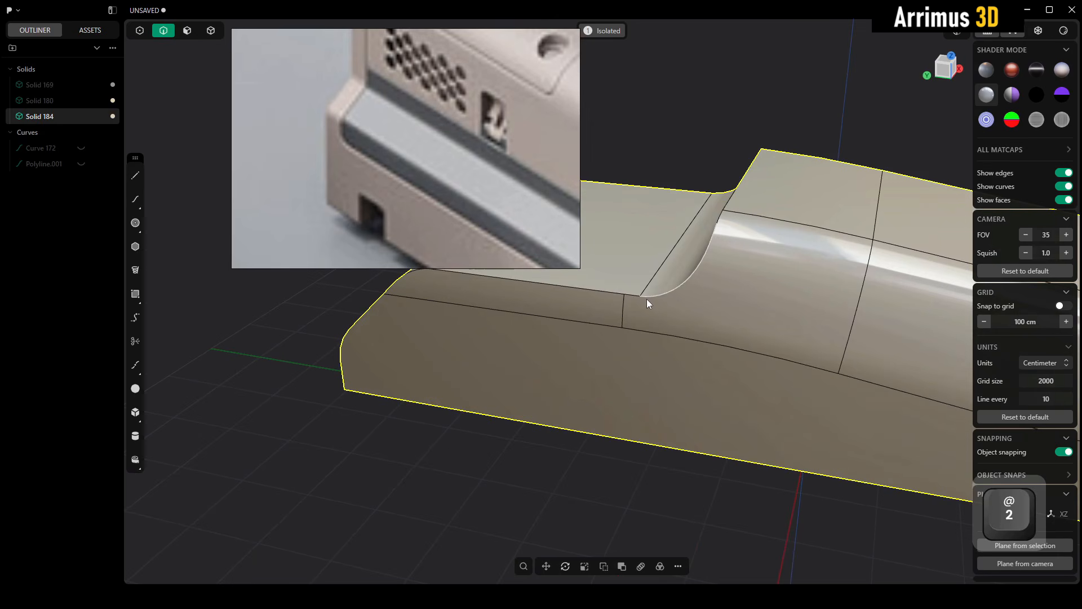
click(651, 304)
key(f)
key(d)
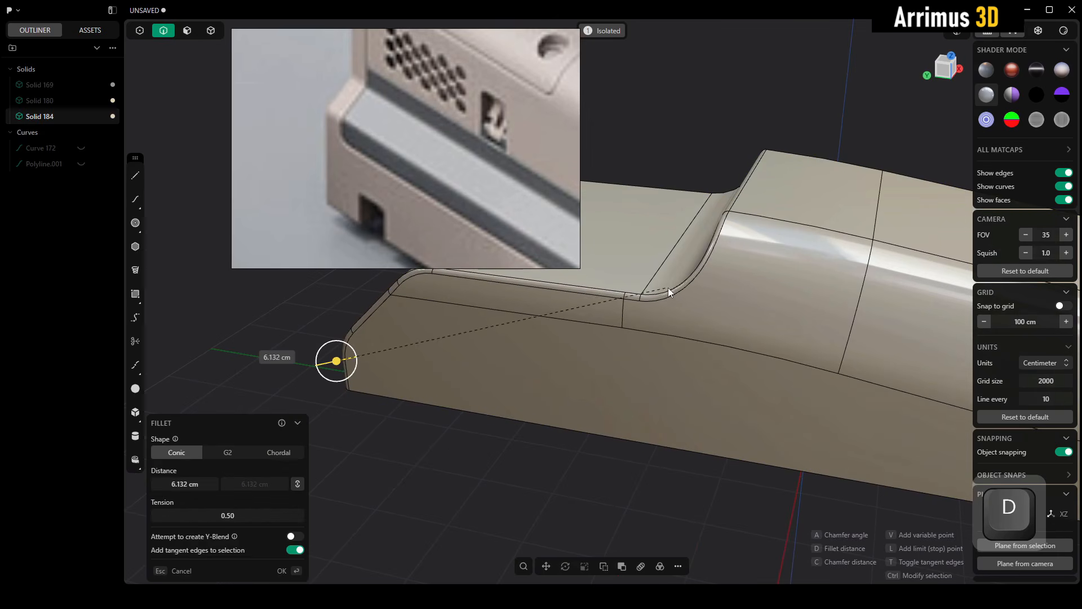
key(Return)
key(slash)
Fillet the matching seam edge on the upper rear housing body with a conic shape and 0.50 tension.
key(4)
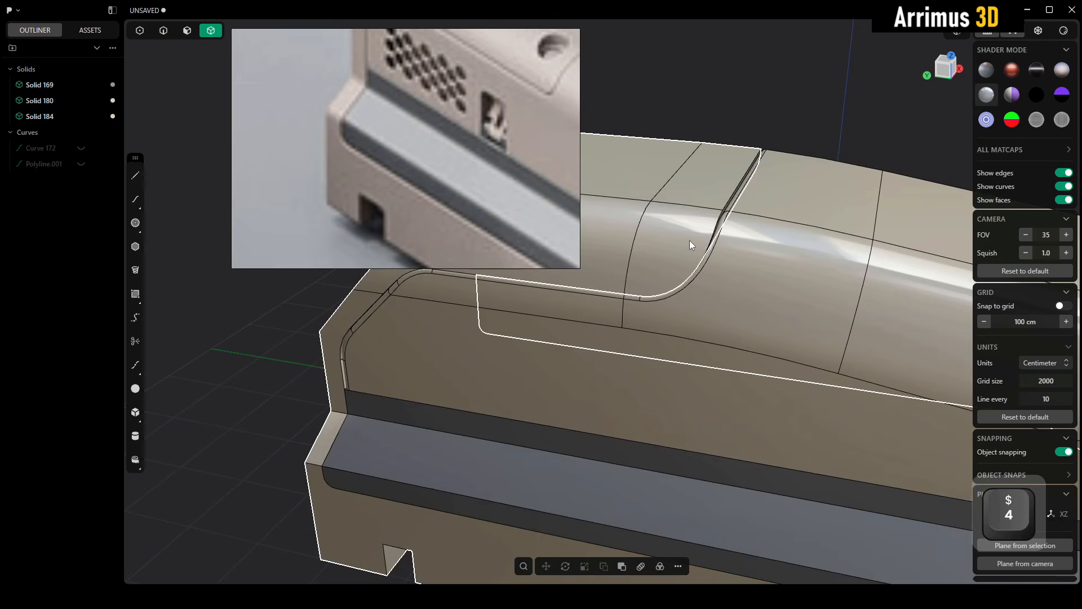
click(682, 250)
scroll(684, 252, up, 3)
key(3)
alt+click(717, 318)
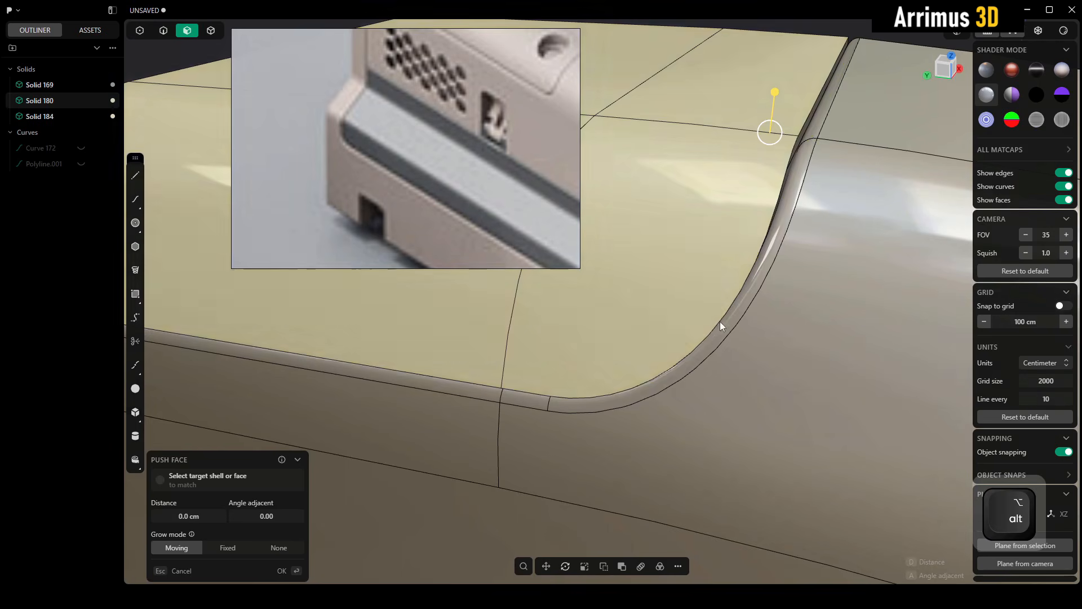
key(2)
click(722, 323)
key(f)
key(d)
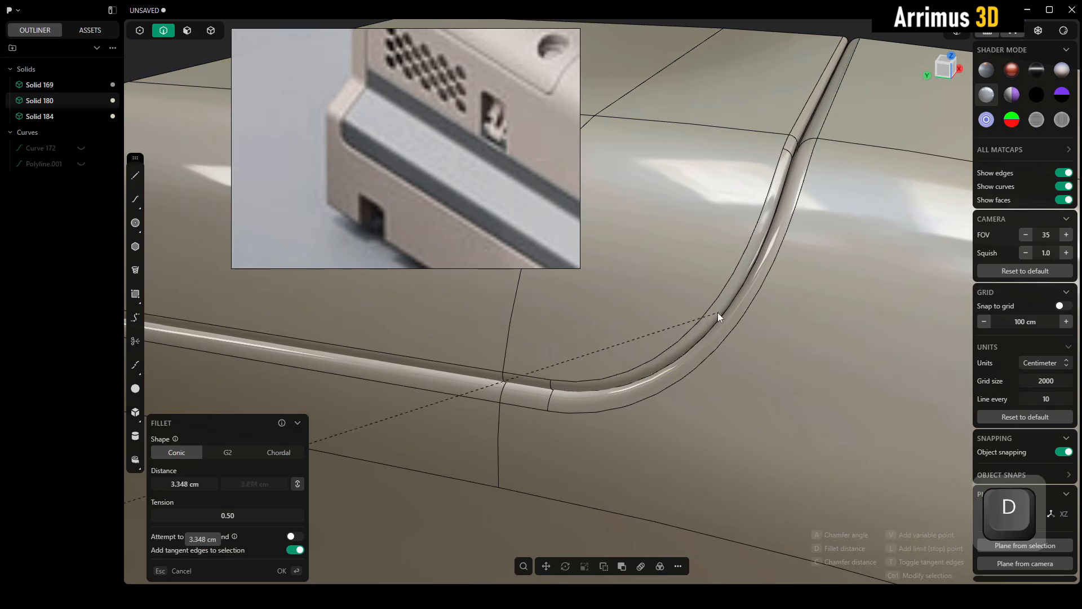
alt+middle_drag(723, 313, 741, 292)
click(735, 218)
Temporarily hide the edge display to examine the seam groove and compare the housing's top with the reference picture.
click(773, 138)
key(F4)
alt+middle_drag(753, 257, 761, 194)
middle_drag(667, 345, 617, 306)
click(817, 141)
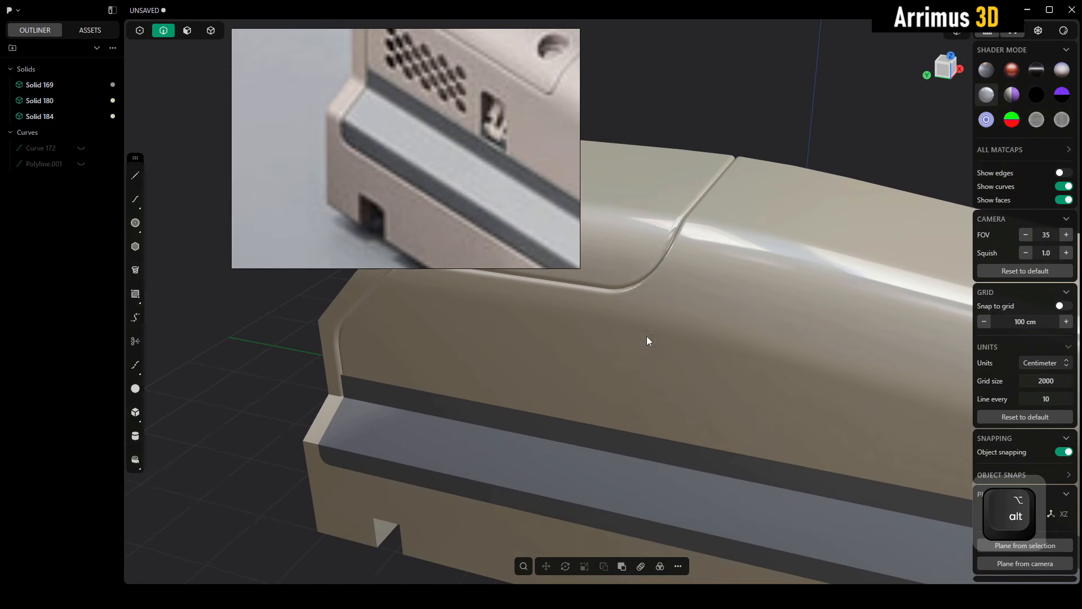
alt+middle_drag(728, 263, 707, 265)
scroll(679, 318, down, 5)
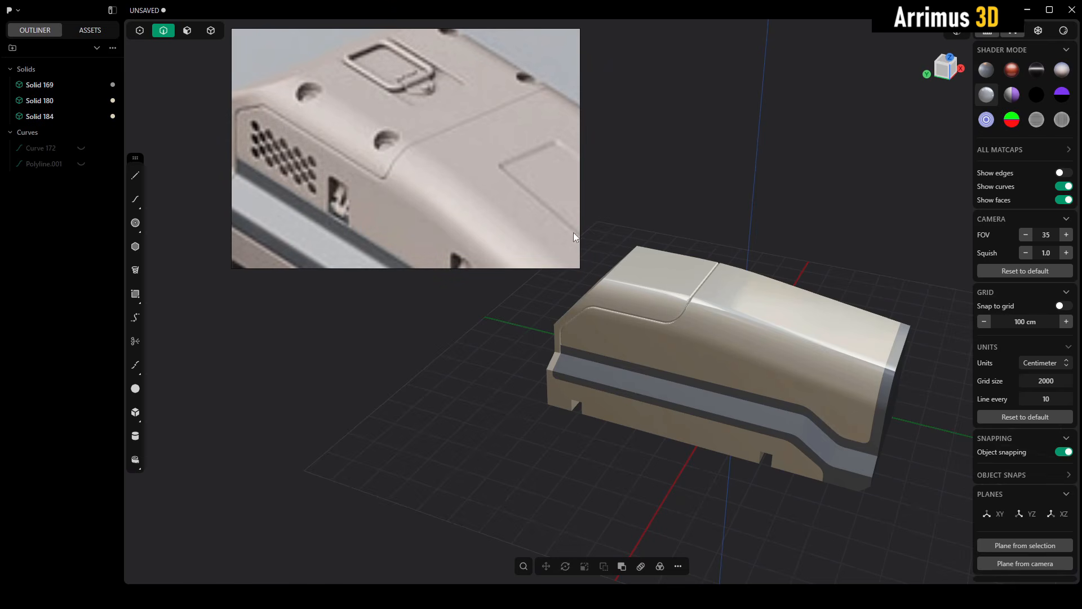
scroll(684, 272, up, 6)
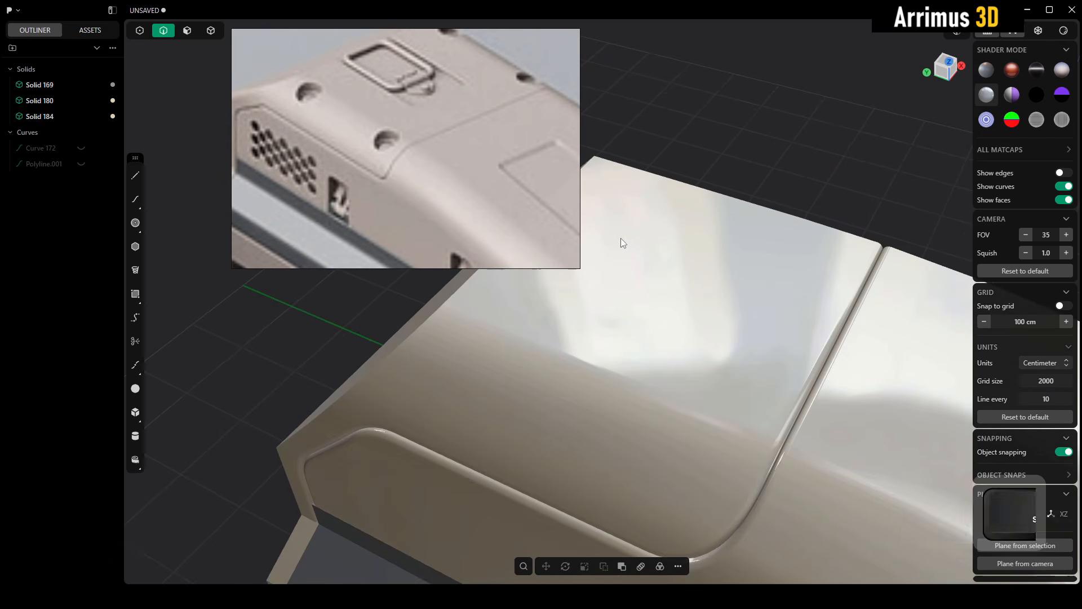
scroll(640, 290, down, 2)
key(F4)
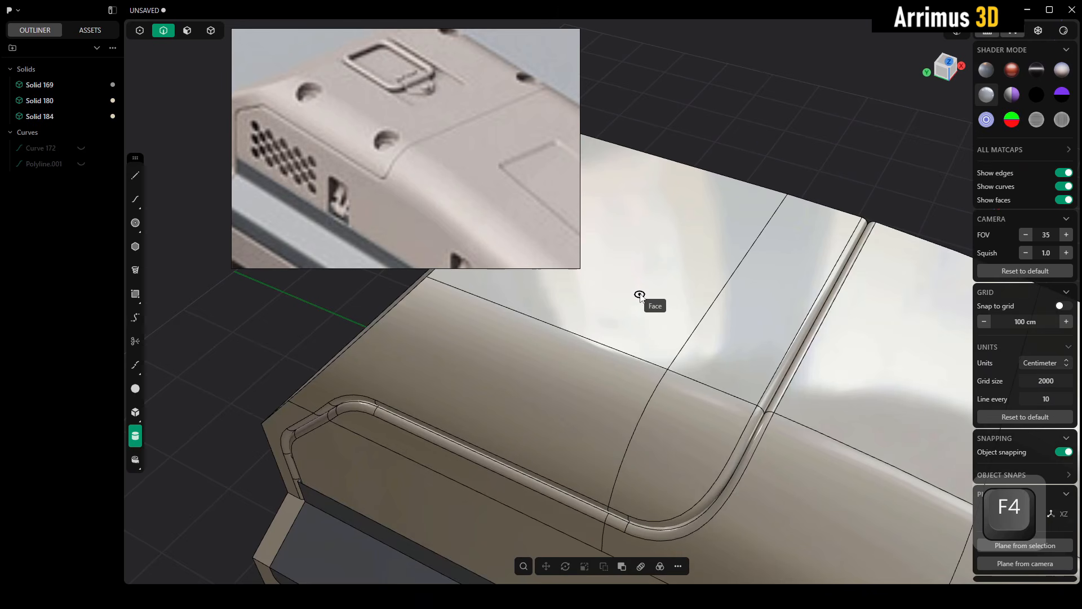
Create a small upright cylinder as a new body on the housing's flat top face behind the seam.
click(639, 294)
click(653, 277)
click(644, 250)
key(b)
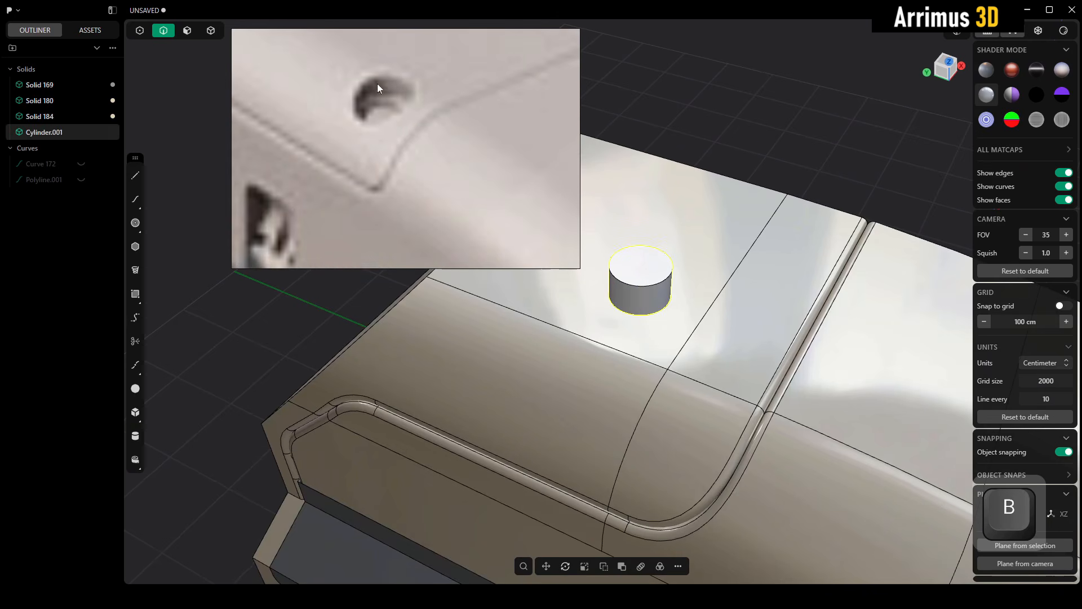
click(823, 99)
Isolate the cylinder and offset its underside outline inward by about 7.6 cm.
middle_drag(752, 227, 751, 254)
key(4)
click(644, 305)
key(slash)
alt+middle_drag(653, 307, 666, 214)
scroll(732, 273, up, 3)
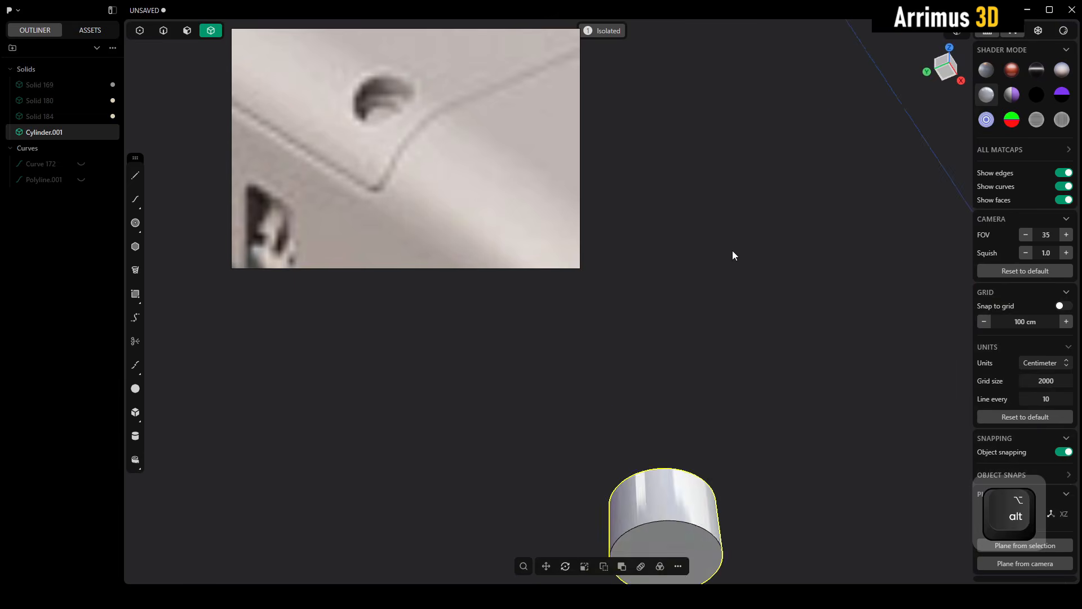
middle_drag(658, 462, 677, 276)
key(3)
click(674, 360)
key(o)
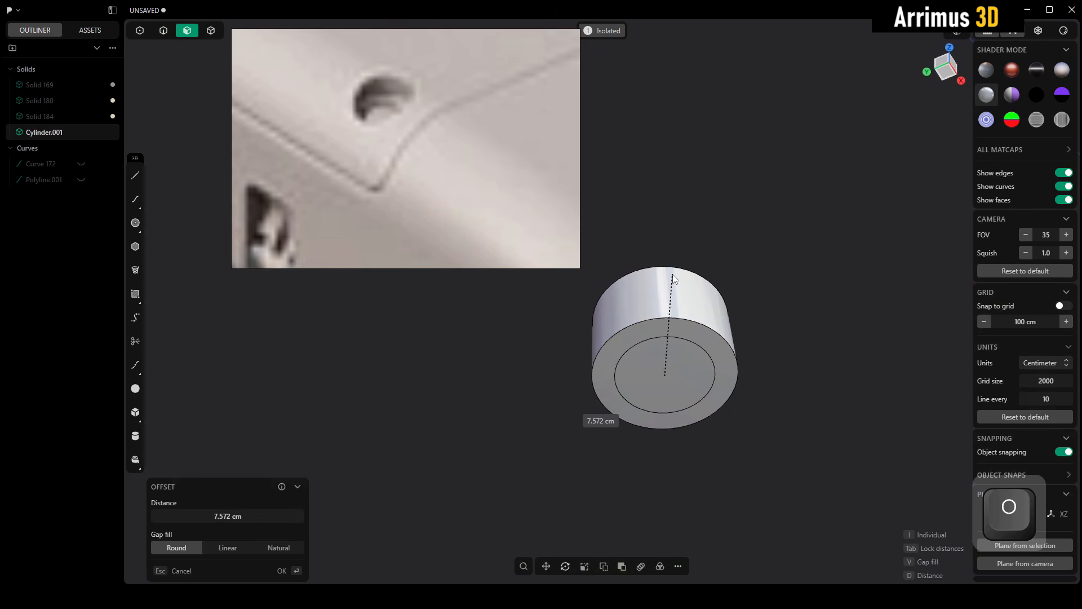
click(674, 280)
key(3)
click(680, 346)
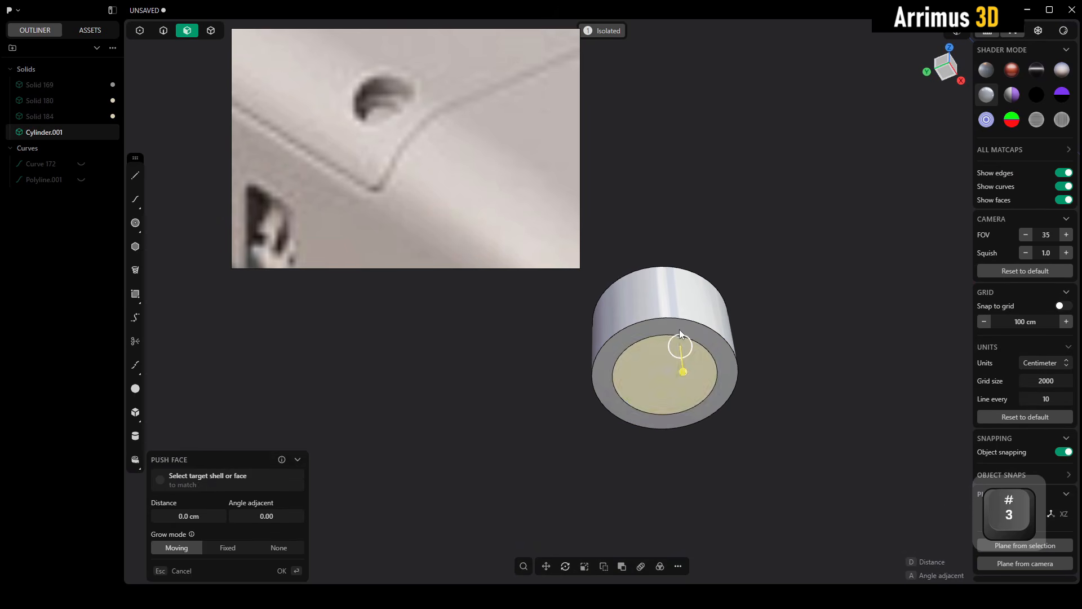
key(d)
key(Escape)
click(828, 330)
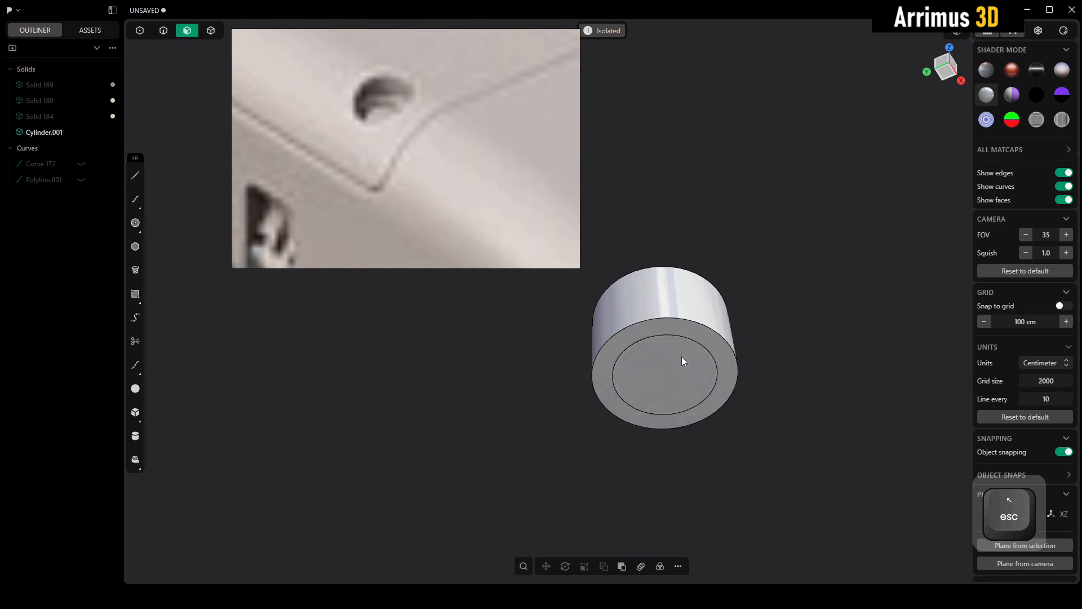
Extrude the inner circular face on the cylinder's underside downward to form a narrower stepped stem.
click(681, 357)
key(e)
key(d)
click(685, 373)
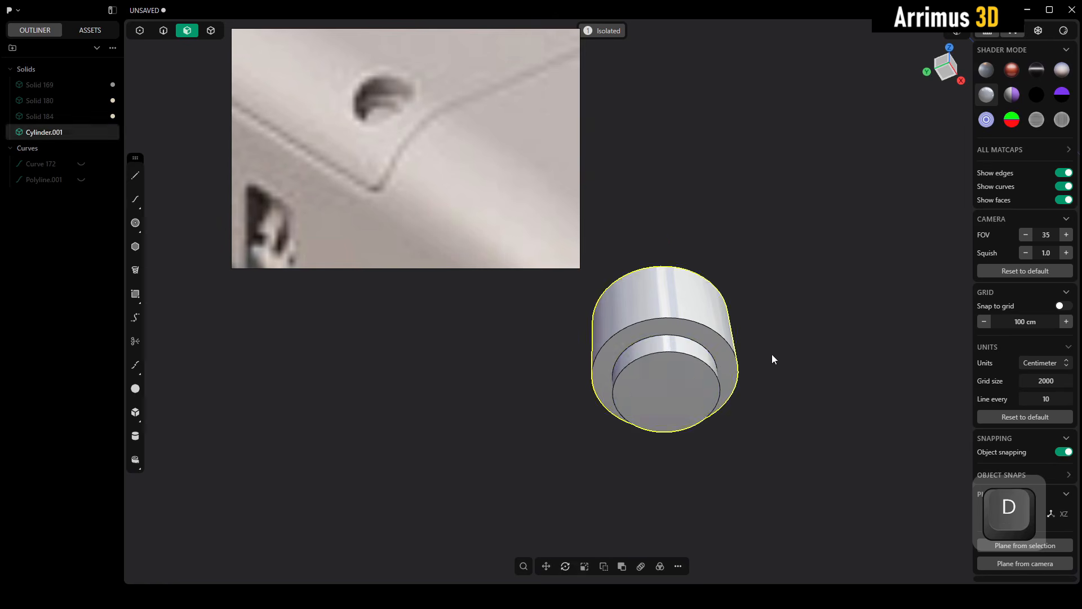
Extrude the stem's bottom face inward by about 7.9 cm as a new disc-shaped body.
alt+middle_drag(749, 376, 710, 411)
scroll(412, 197, down, 4)
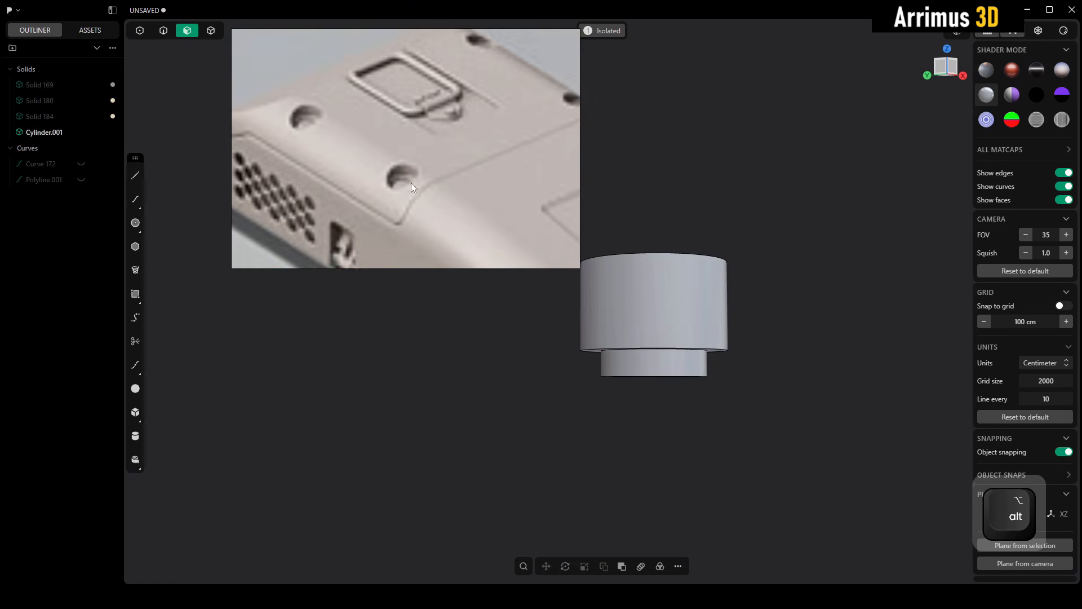
scroll(414, 192, up, 4)
alt+middle_drag(745, 323, 676, 304)
scroll(731, 268, up, 3)
middle_drag(676, 304, 661, 391)
click(653, 507)
key(e)
key(b)
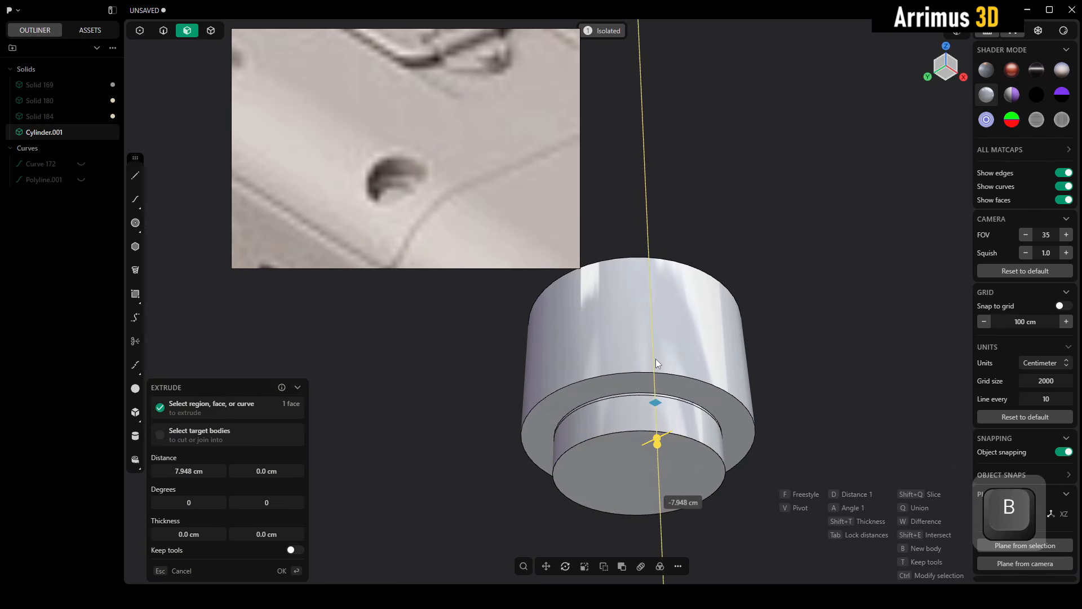
click(657, 363)
Isolate the new disc and chamfer its upper circular edge by about 2.5 cm.
key(4)
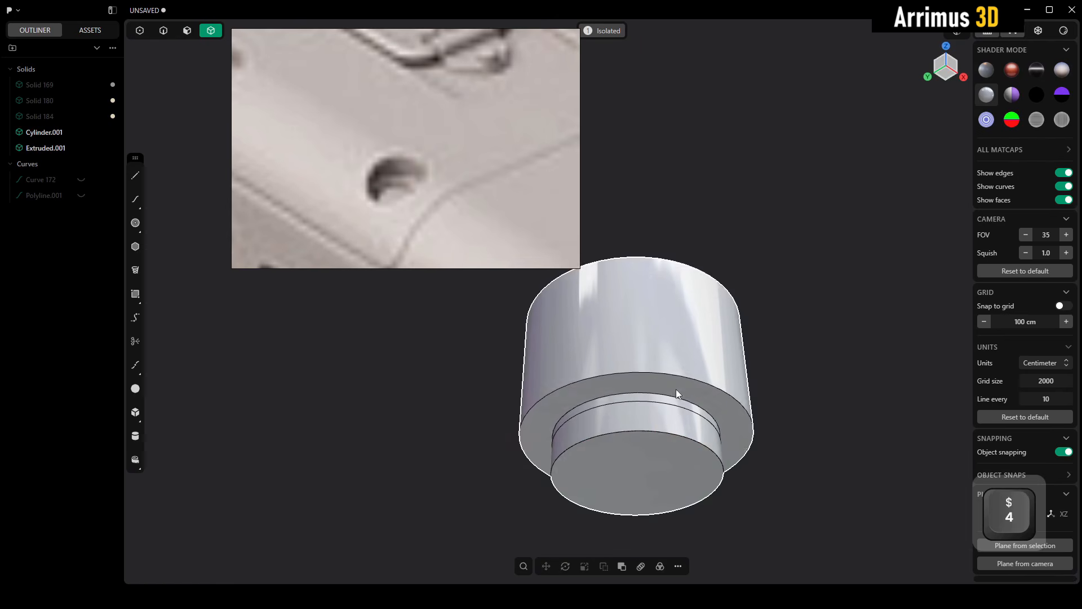
drag(727, 504, 789, 521)
key(alt+q)
alt+middle_drag(726, 360, 720, 442)
key(2)
scroll(732, 283, up, 3)
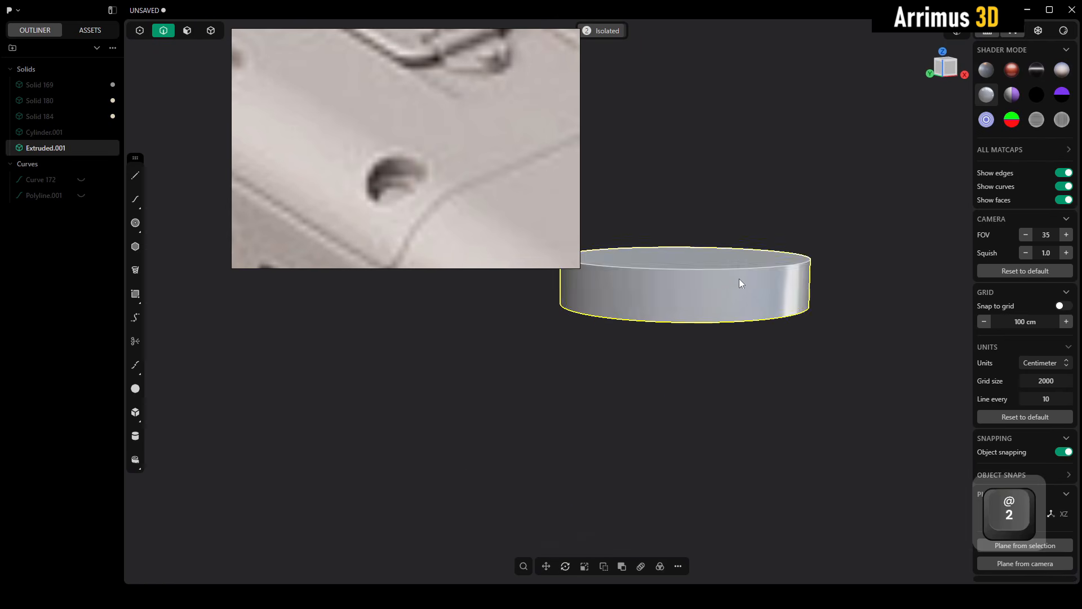
alt+middle_drag(732, 253, 737, 269)
click(737, 268)
key(c)
click(800, 188)
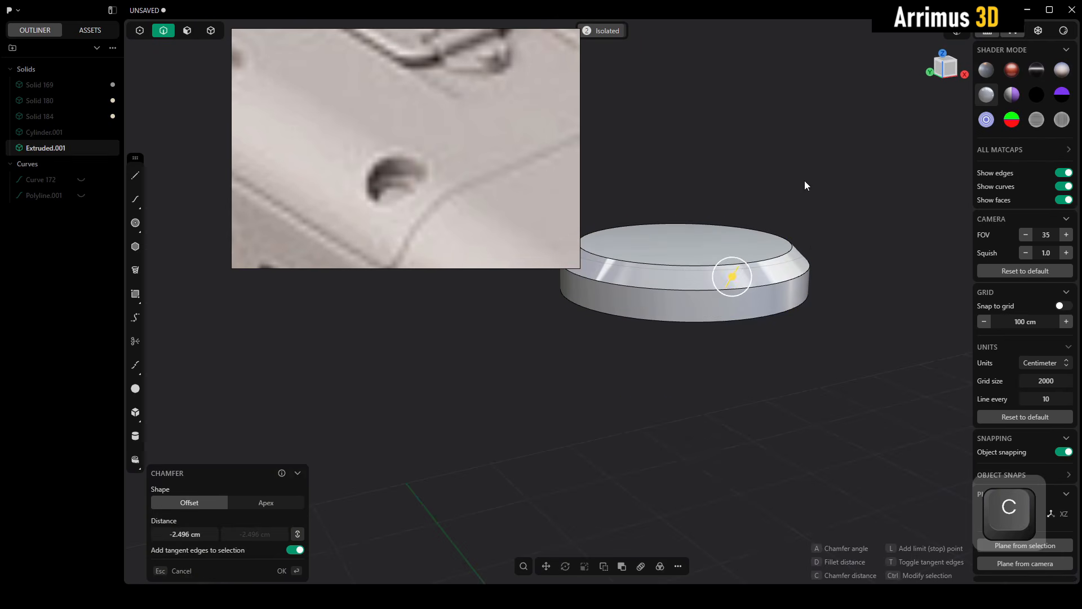
right_click(804, 181)
alt+middle_drag(809, 194, 732, 299)
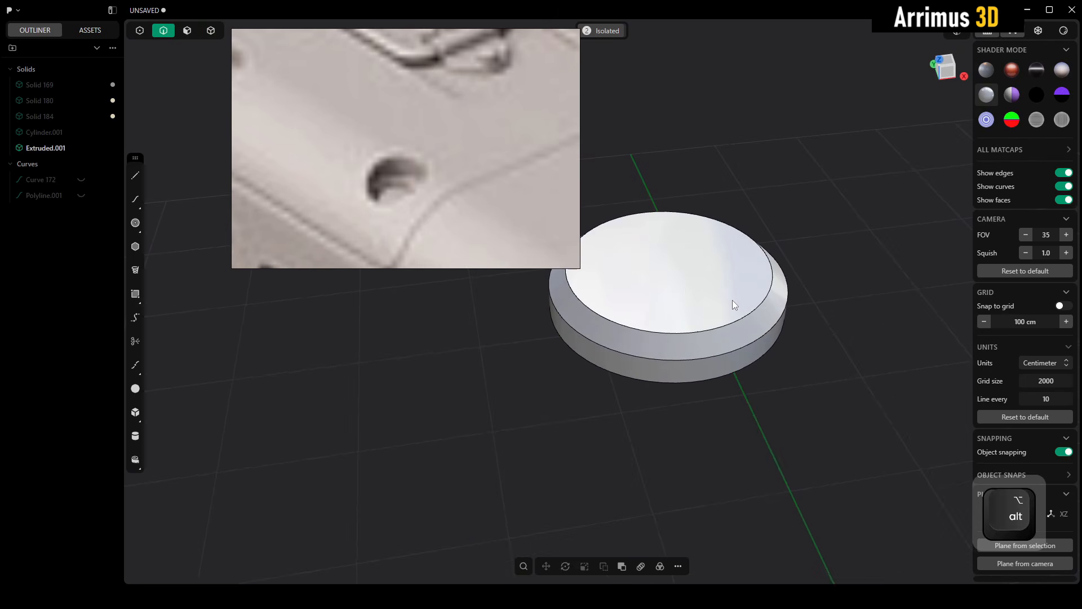
key(shift+b)
key(Escape)
key(Escape)
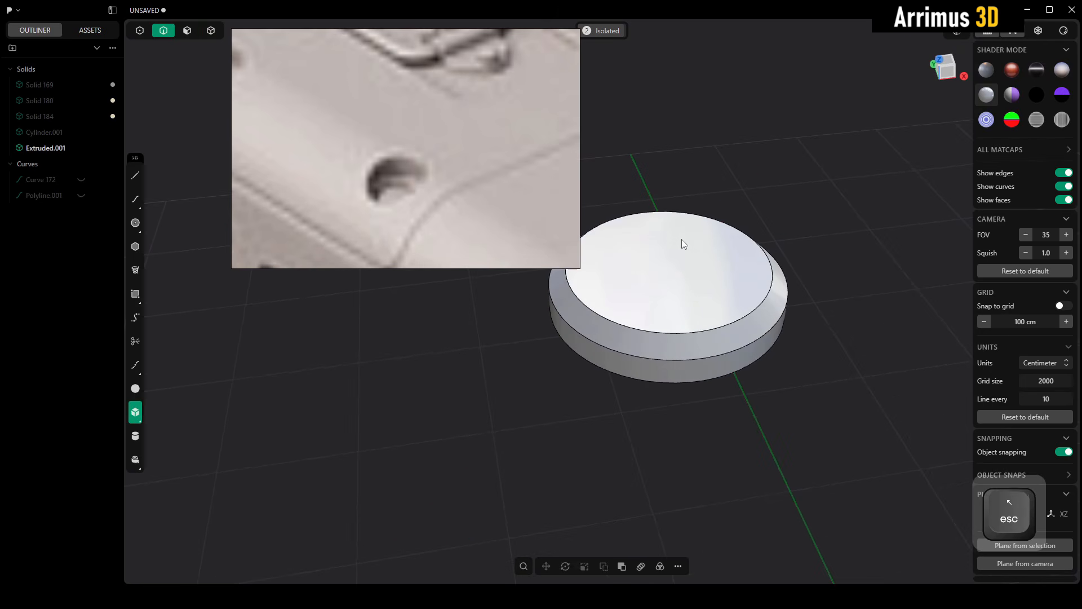
Cut a centred screwdriver slot about 5.3 cm wide and 3.6 cm deep across the disc with a box.
key(shift+b)
click(669, 266)
key(c)
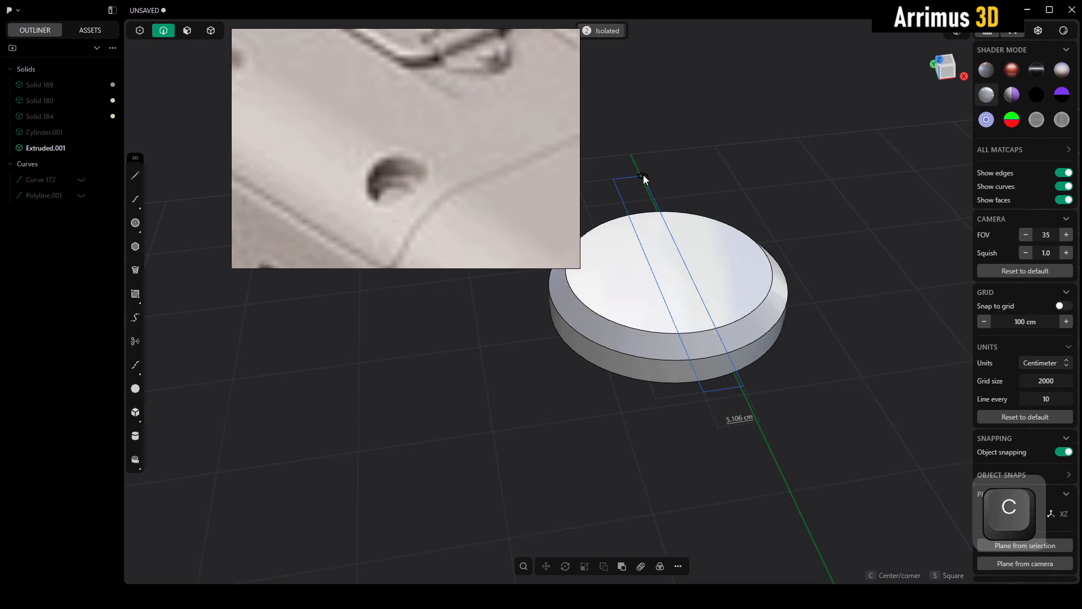
click(644, 176)
click(637, 196)
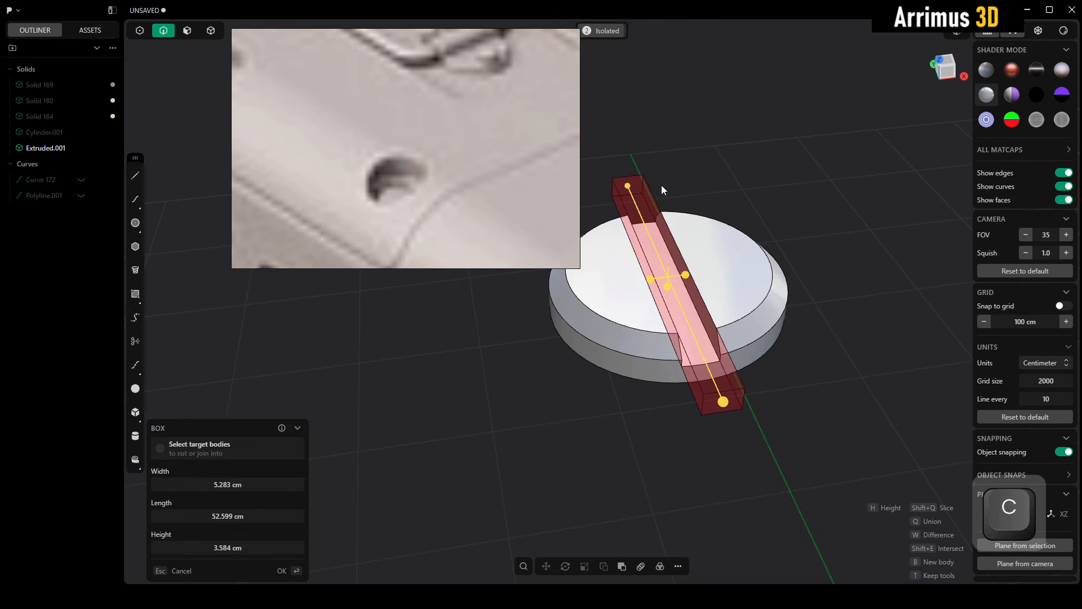
middle_drag(736, 250, 732, 260)
Restore the hidden bodies and move the stepped cylinder and slotted disc together horizontally onto the housing's rounded edge behind the seam.
key(alt+slash)
scroll(782, 261, down, 3)
key(4)
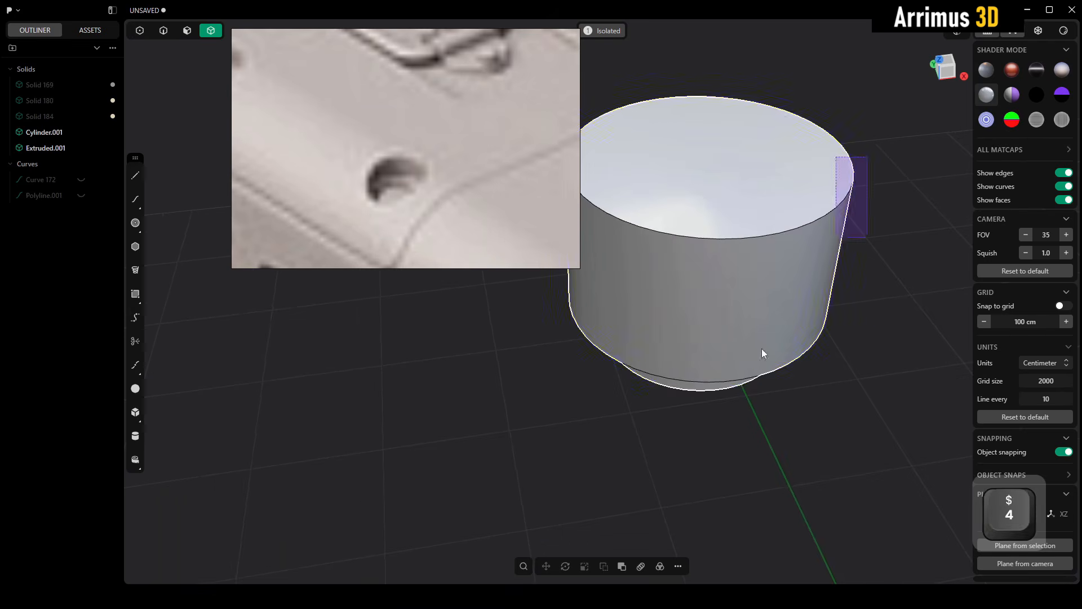
drag(816, 270, 671, 430)
key(alt+slash)
alt+middle_drag(672, 431, 722, 306)
scroll(701, 343, down, 6)
key(g)
key(g)
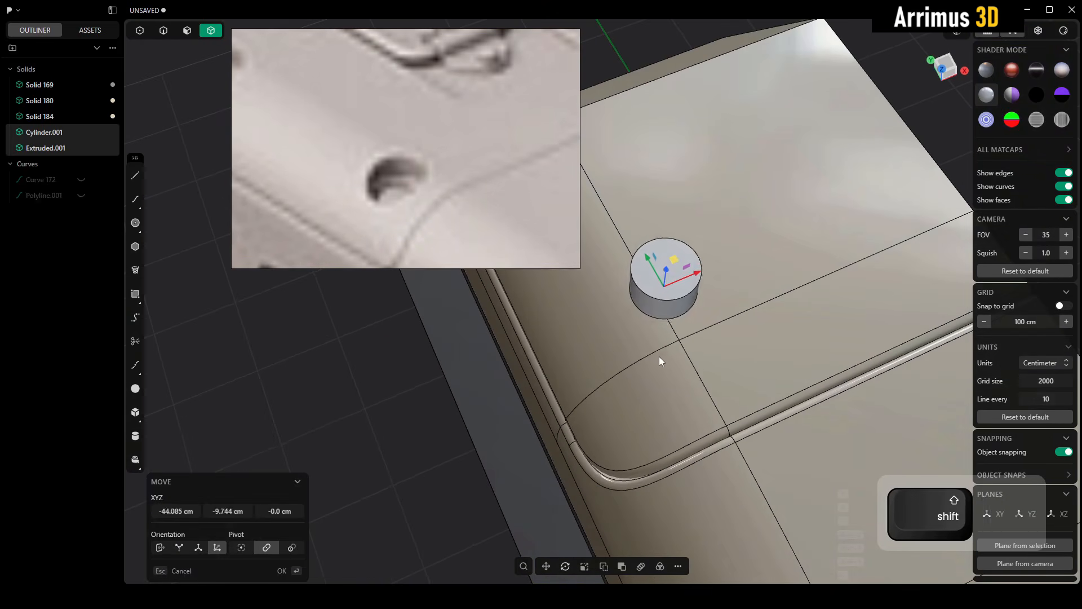
key(shift+z)
Lower the stepped cylinder and slotted disc about 13.4 cm along Z into the housing.
alt+middle_drag(671, 431, 711, 288)
key(shift+z)
key(z)
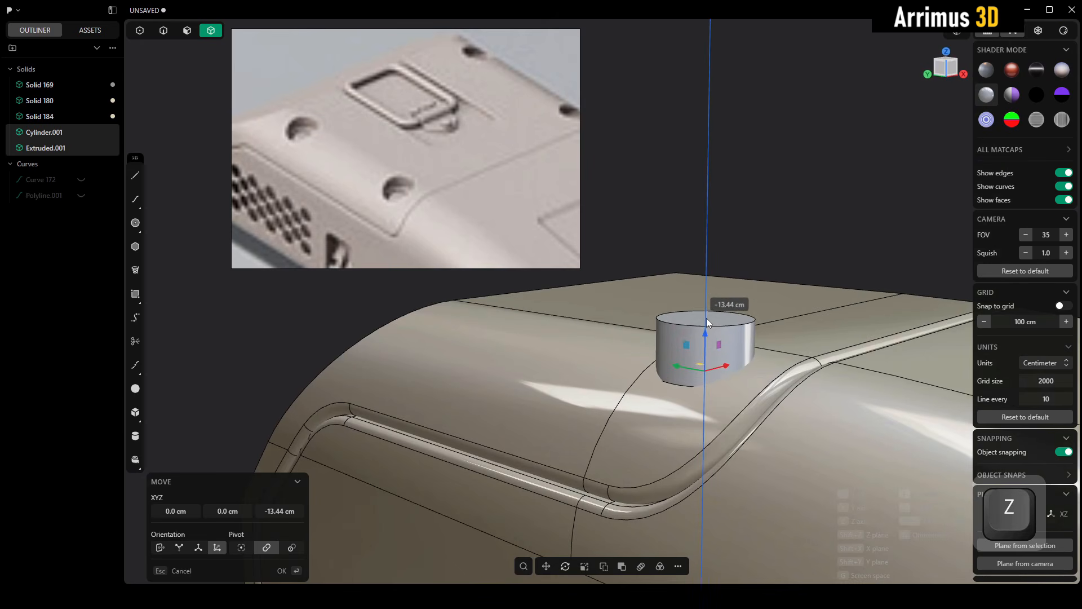
click(705, 325)
right_click(706, 325)
Duplicate the stepped cylinder and disc about 188 cm along Y toward the housing's rear corner.
alt+middle_drag(705, 324, 713, 357)
scroll(711, 351, down, 5)
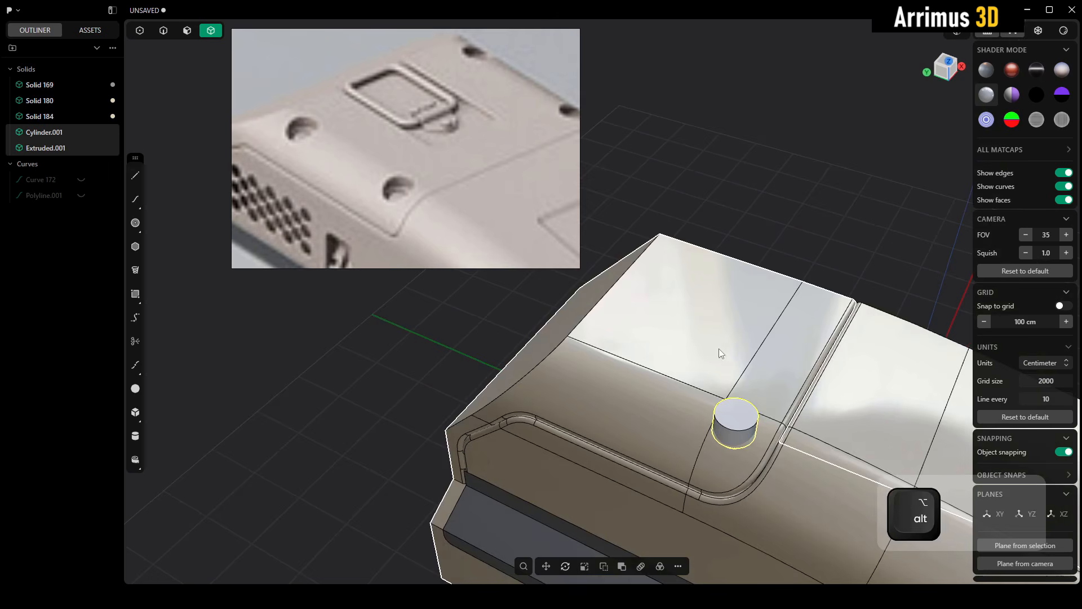
key(shift+d)
key(y)
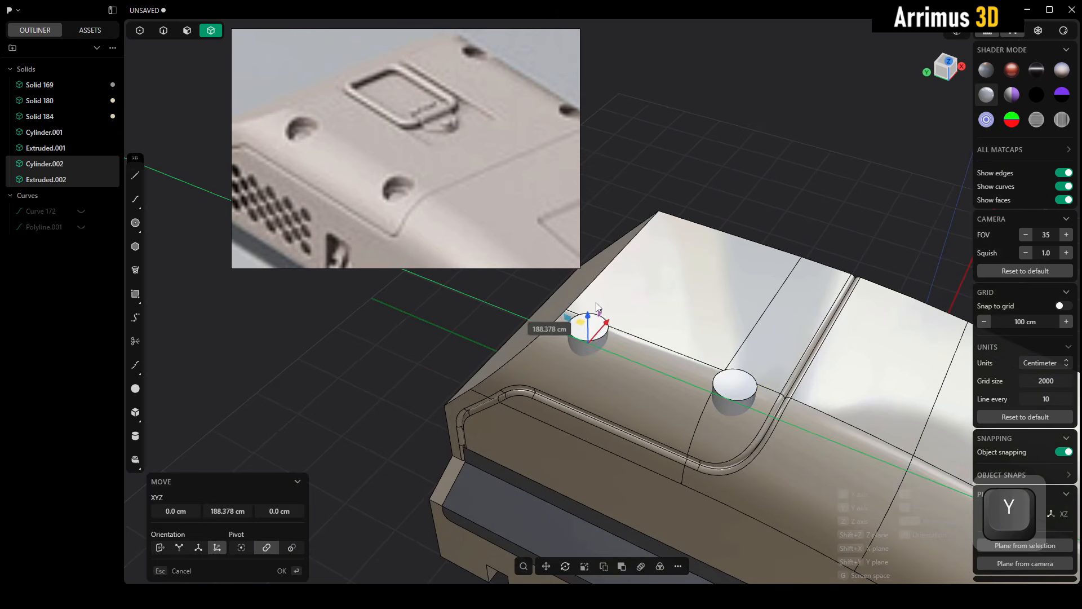
click(596, 301)
key(4)
scroll(772, 326, up, 3)
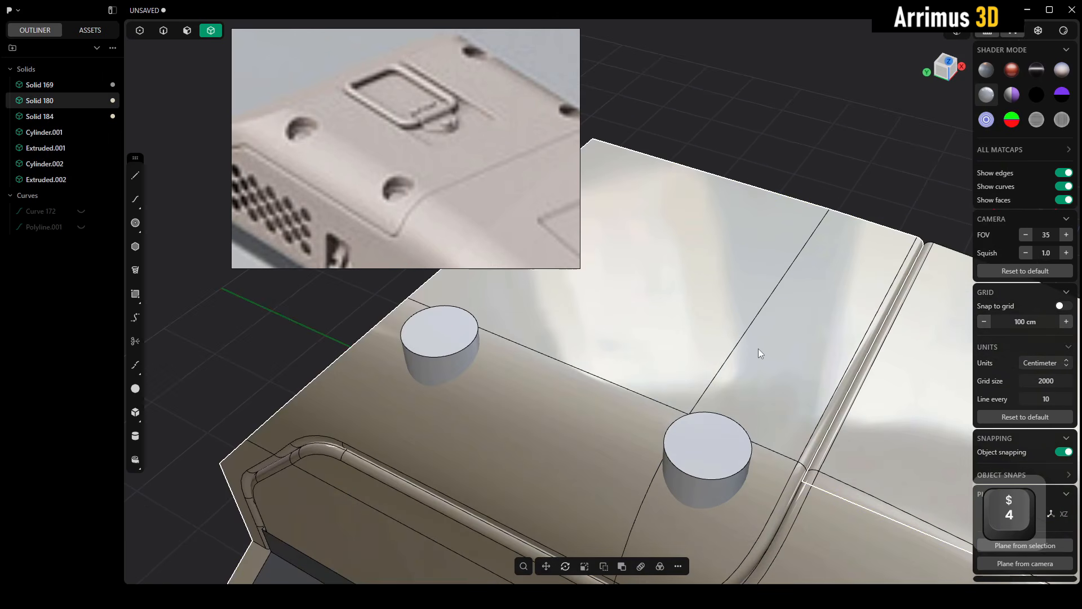
scroll(739, 382, down, 4)
click(603, 320)
drag(563, 311, 683, 410)
scroll(668, 375, up, 2)
scroll(670, 379, up, 3)
key(g)
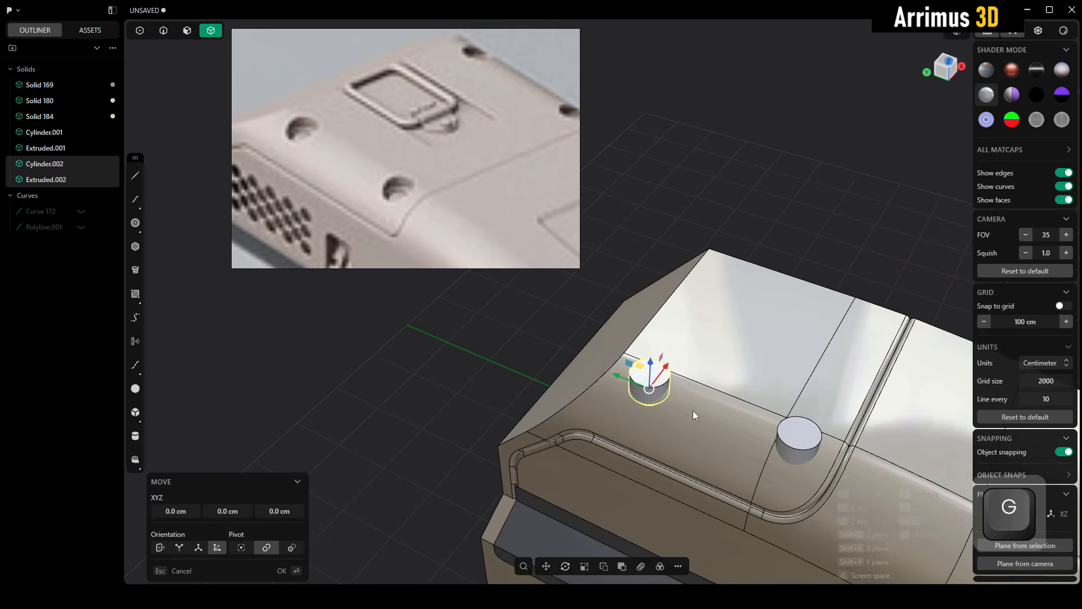
key(Escape)
click(603, 304)
click(662, 373)
key(Delete)
key(ctrl+z)
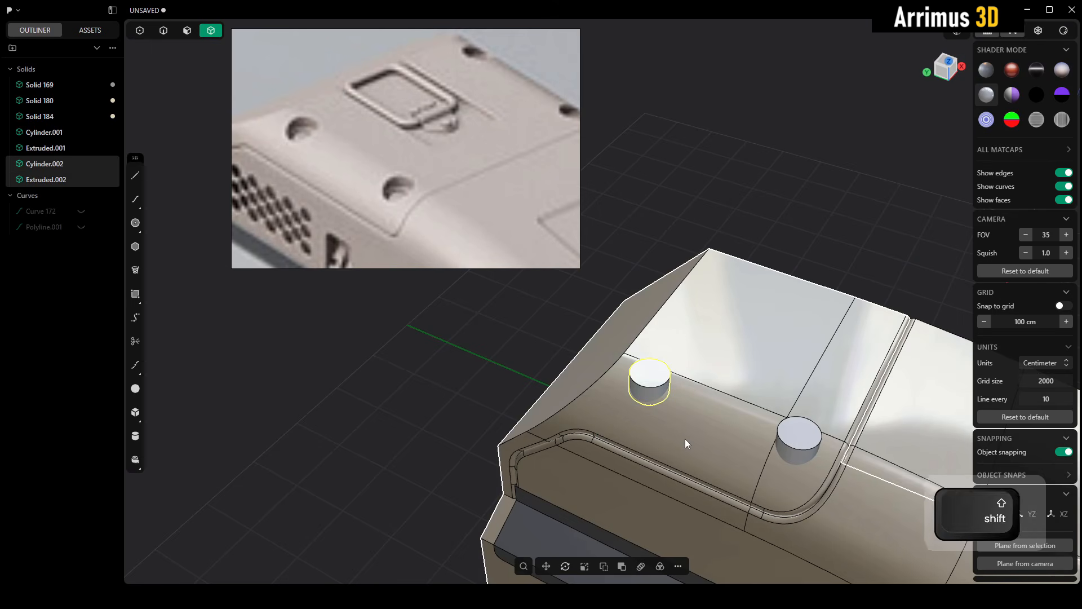
Duplicate the rear cylinder and disc along Y to a spot behind the housing as a spare pair.
key(shift+d)
key(y)
click(491, 364)
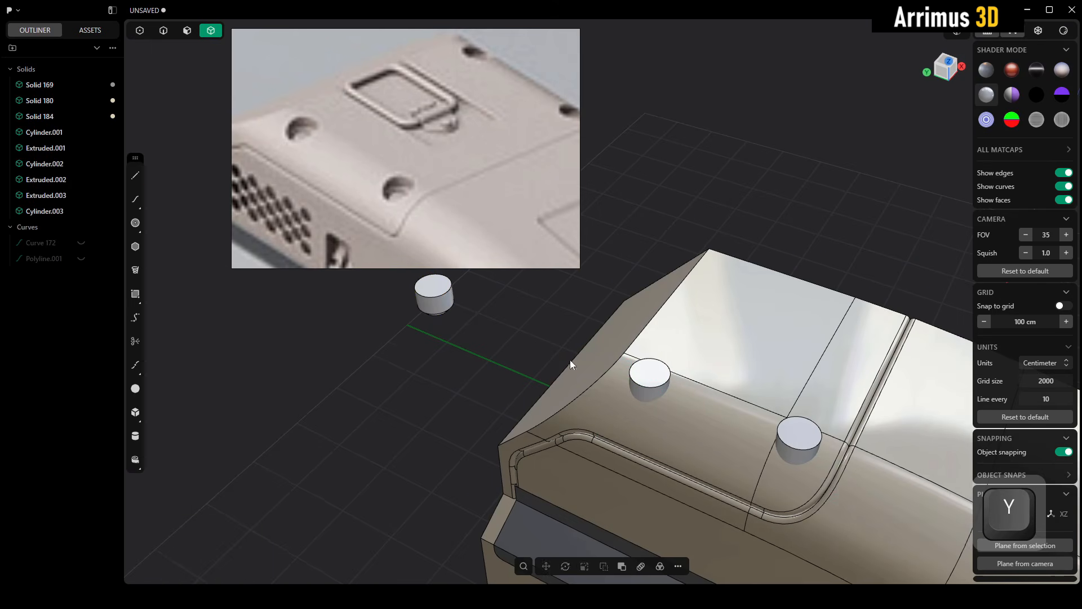
Subtract the two stepped cylinders from the upper housing body to cut the screw holes around the slotted discs.
click(708, 375)
shift+click(793, 442)
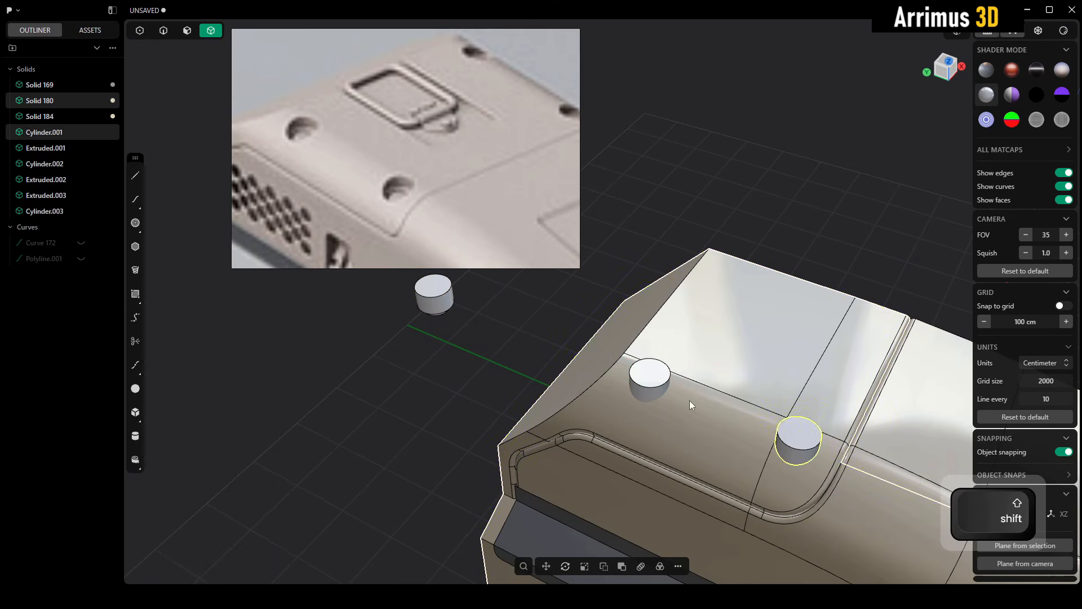
shift+click(655, 385)
key(q)
click(867, 230)
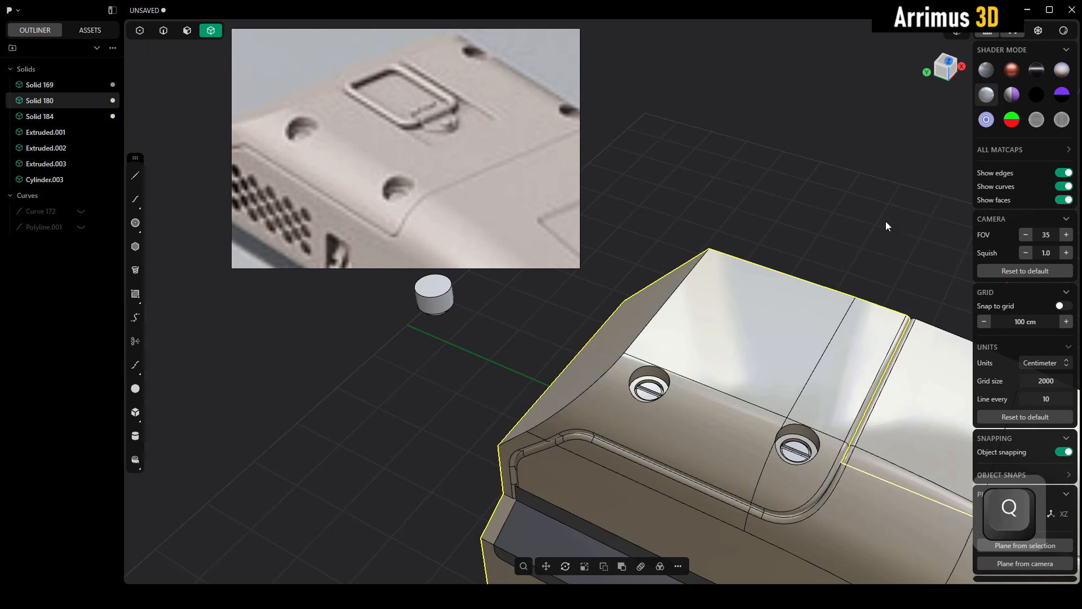
click(795, 451)
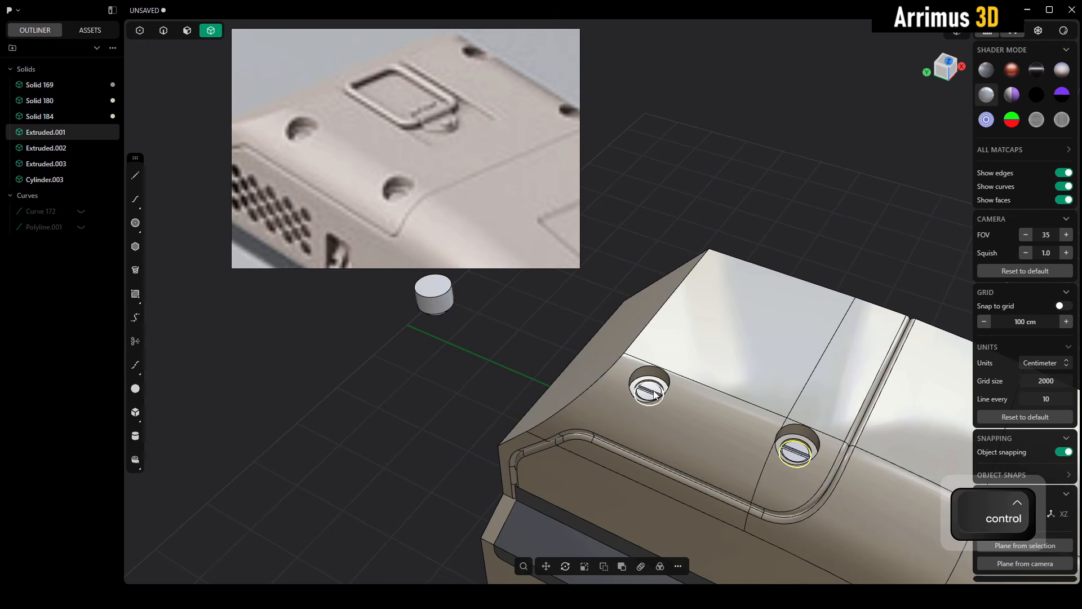
key(m)
key(Escape)
key(Escape)
Assign a darker grey material colour to the two slotted screw discs inside the holes.
drag(565, 352, 701, 442)
shift+drag(713, 386, 843, 487)
key(m)
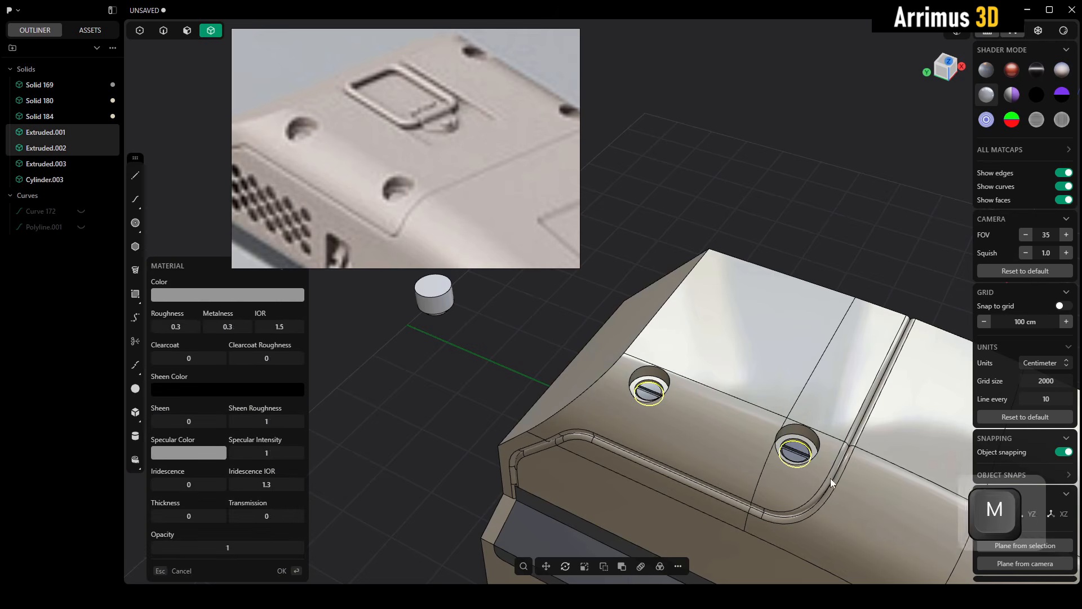
click(285, 296)
drag(194, 355, 141, 355)
right_click(441, 367)
click(374, 356)
Mirror the three housing solids along X to form the full symmetrical body.
alt+middle_drag(658, 409, 735, 321)
click(654, 252)
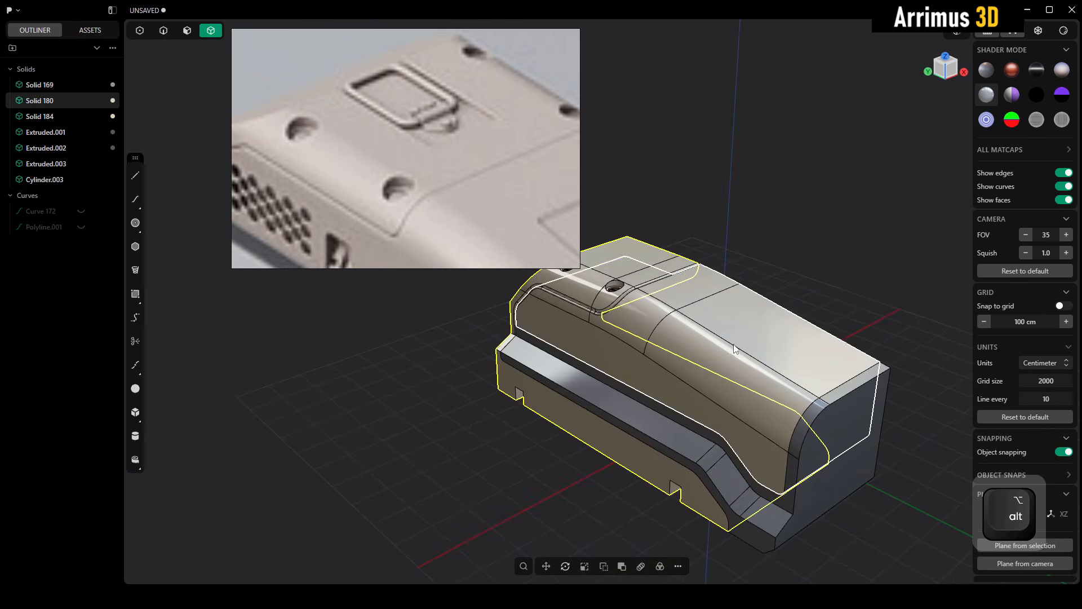
shift+click(780, 401)
shift+drag(768, 386, 631, 509)
key(alt+x)
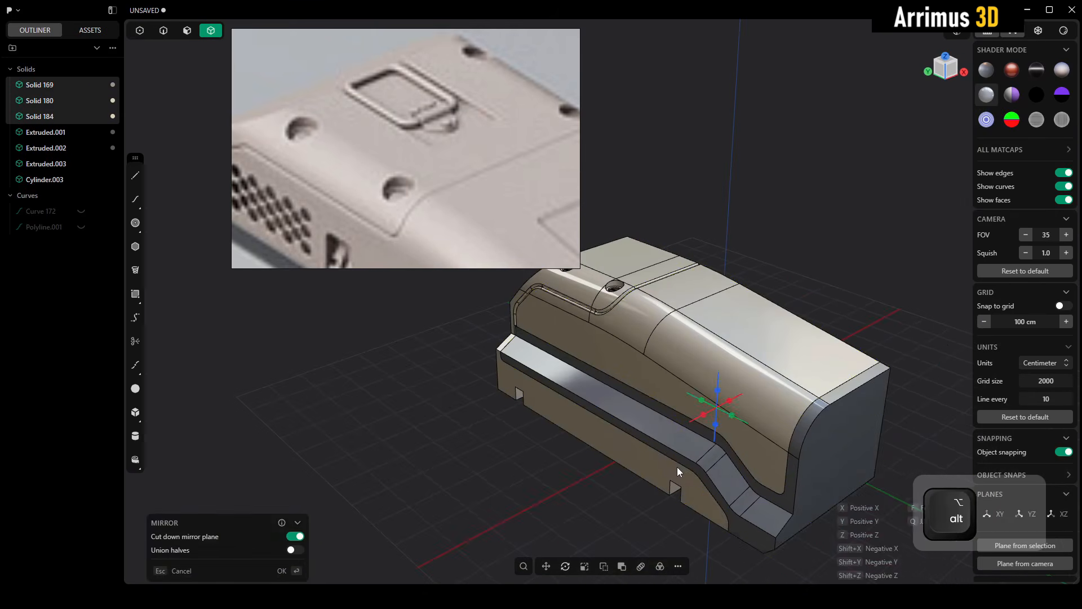
key(x)
right_click(678, 466)
Temporarily hide the edge display to compare the full mirrored body's proportions with the reference picture.
key(F4)
alt+middle_drag(868, 256, 646, 242)
scroll(515, 183, down, 6)
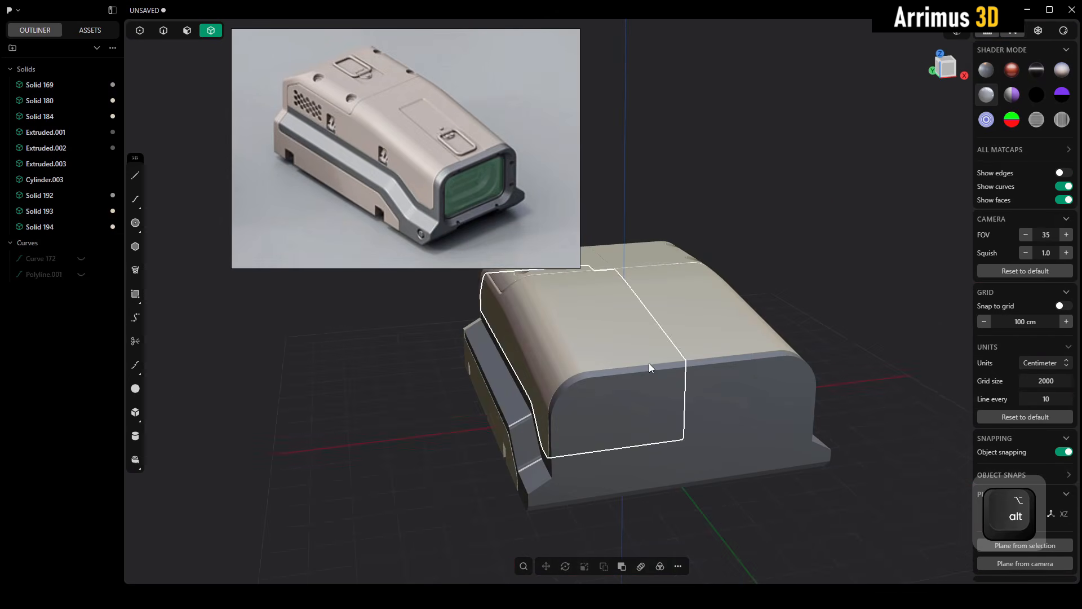
middle_drag(701, 341, 764, 327)
mouse_move(764, 327)
alt+middle_down()
mouse_move(762, 338)
mouse_move(770, 327)
alt+middle_up()
key(F4)
Delete the mirrored half of the housing.
alt+middle_drag(828, 276, 780, 243)
drag(857, 188, 780, 350)
key(Delete)
Move the half housing and its two screws along X past the centre plane to narrow the body.
alt+middle_drag(699, 296, 727, 270)
drag(739, 234, 581, 400)
key(g)
key(x)
click(691, 271)
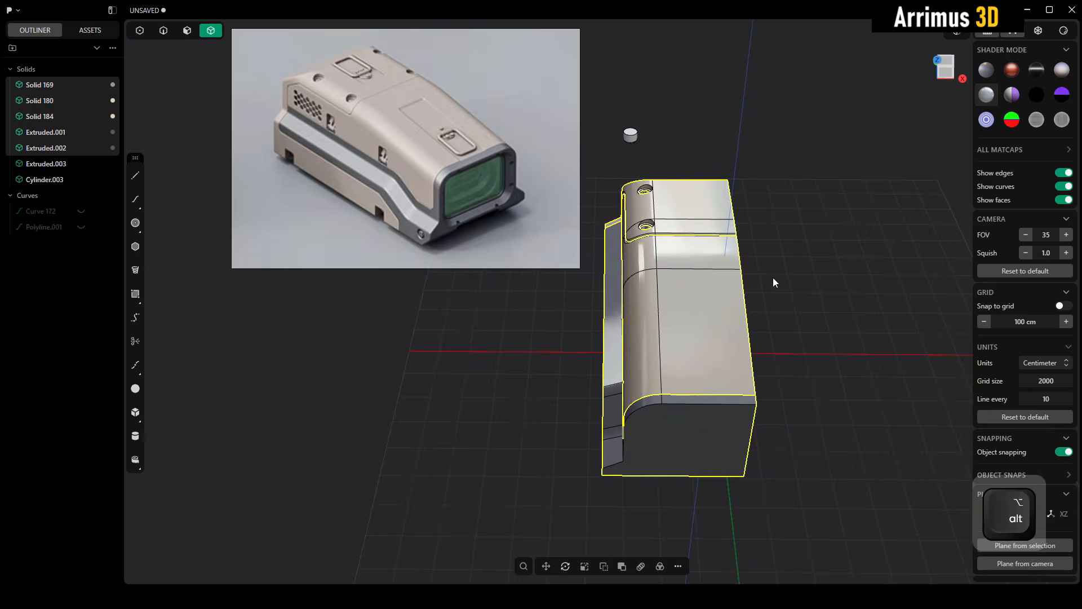
key(alt+x)
key(shift+x)
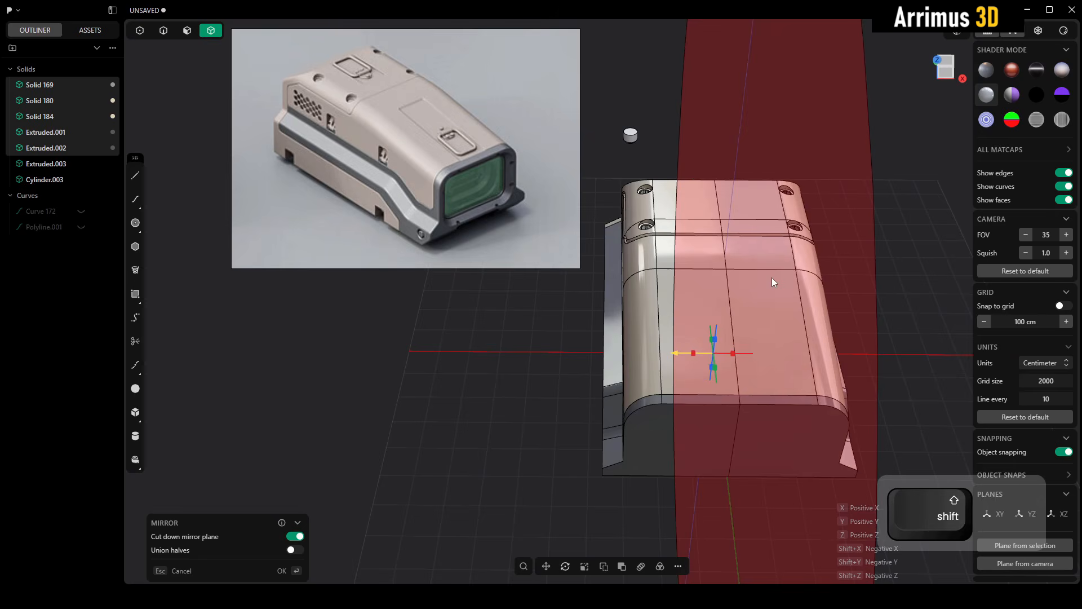
key(Escape)
Shift the half housing and its screws about 60.6 cm along positive X and mirror them with the negative X option.
key(g)
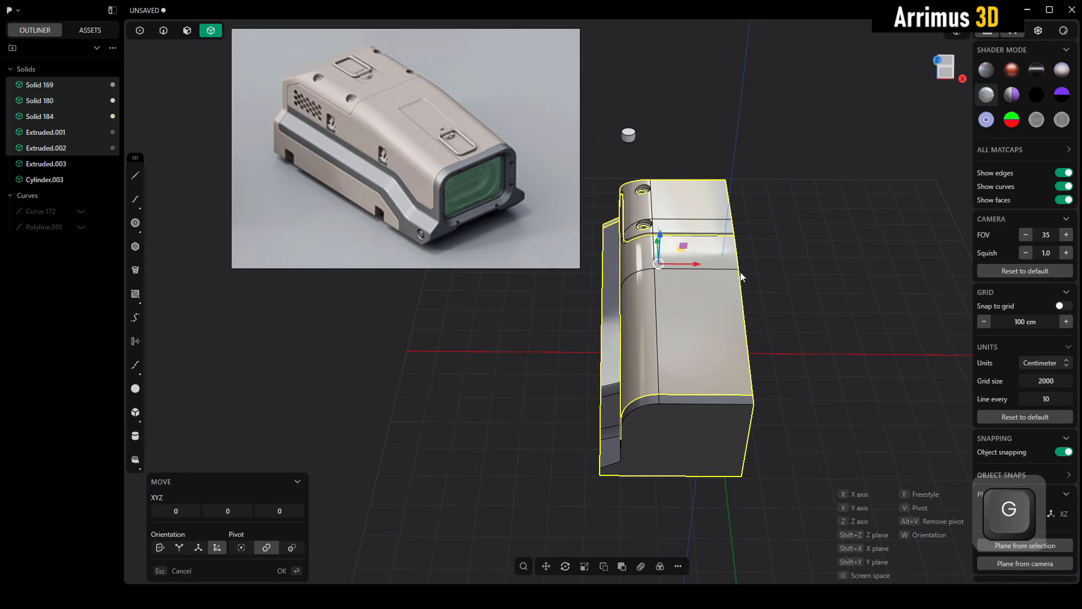
key(x)
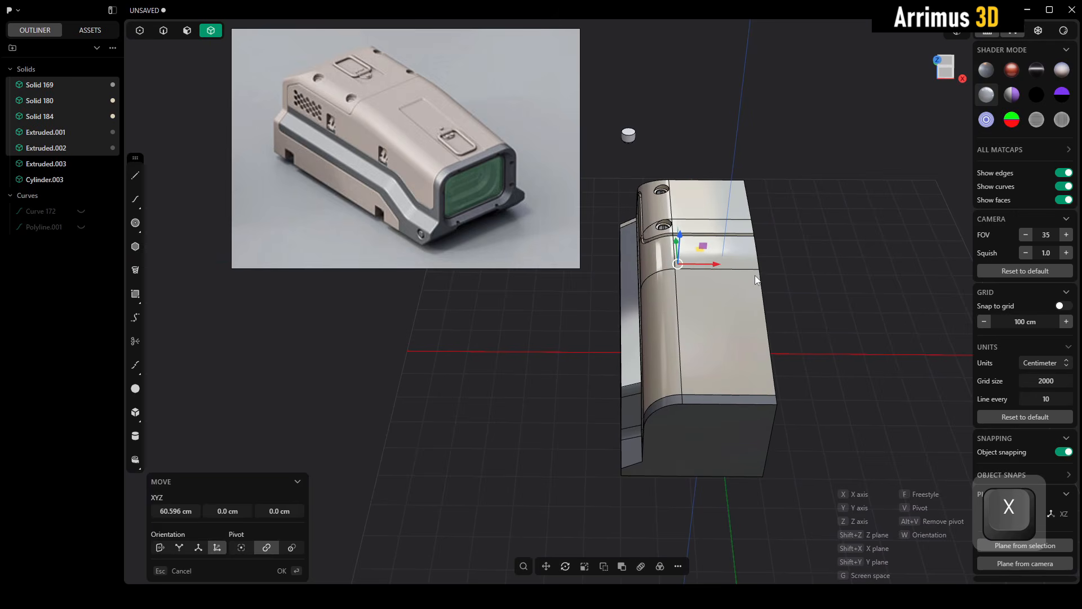
click(756, 275)
key(alt+x)
key(shift+x)
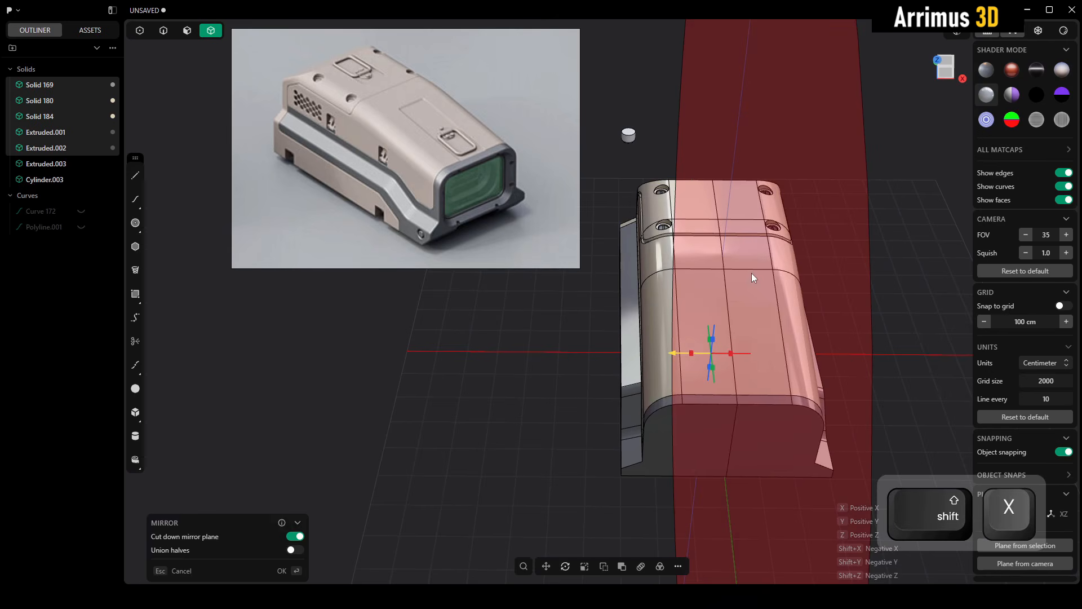
key(Return)
alt+drag(763, 334, 802, 273)
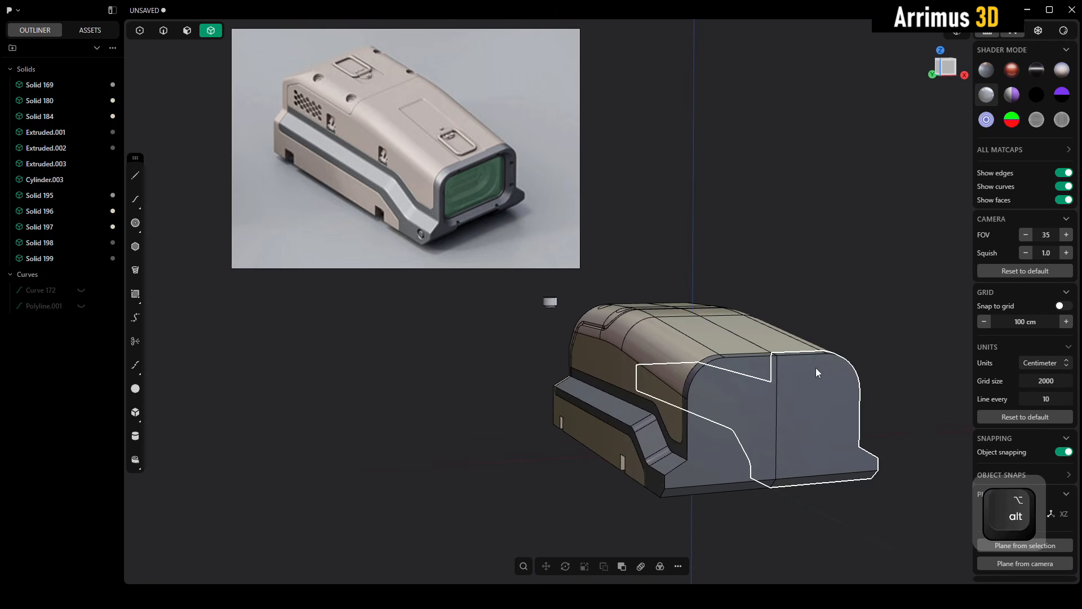